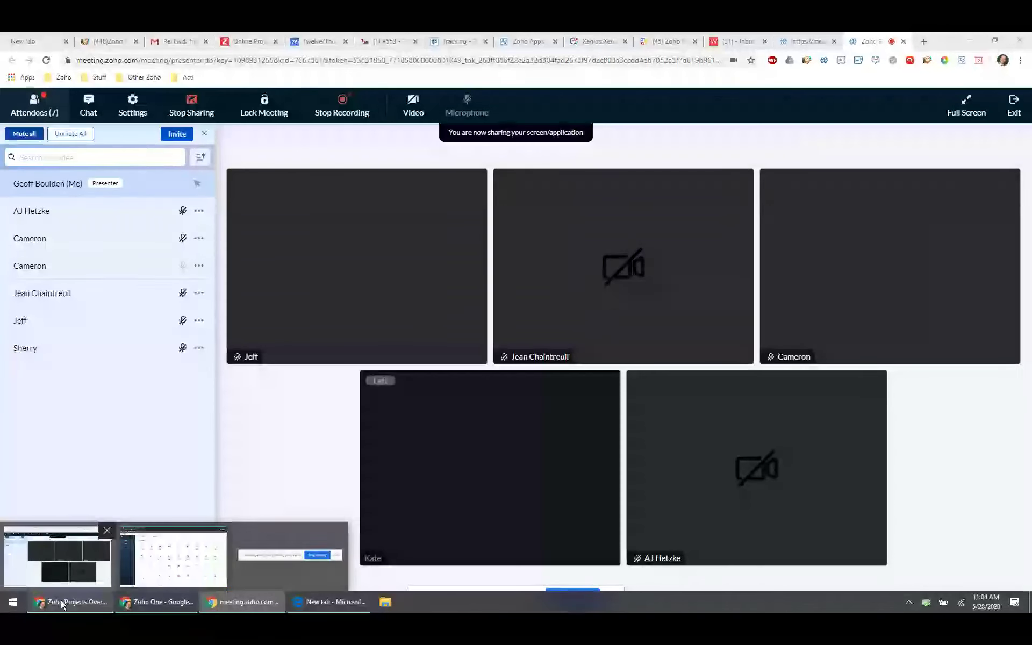
# Switch to the Zoho One browser window and open the Projects application's details in the organization's administration area.
pyautogui.moveTo(141, 605)
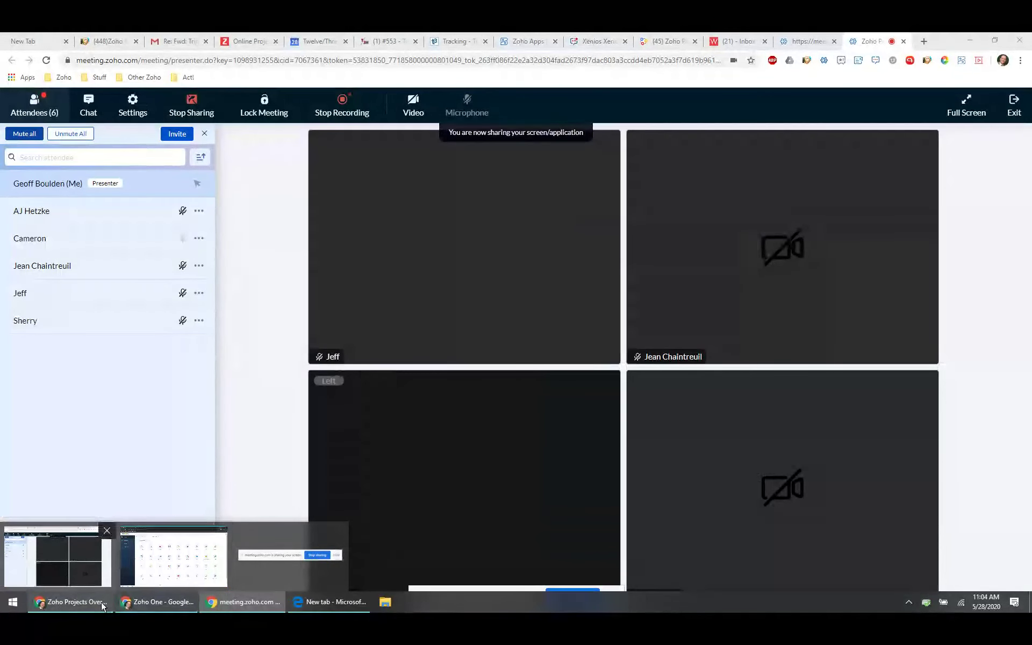
pyautogui.click(169, 606)
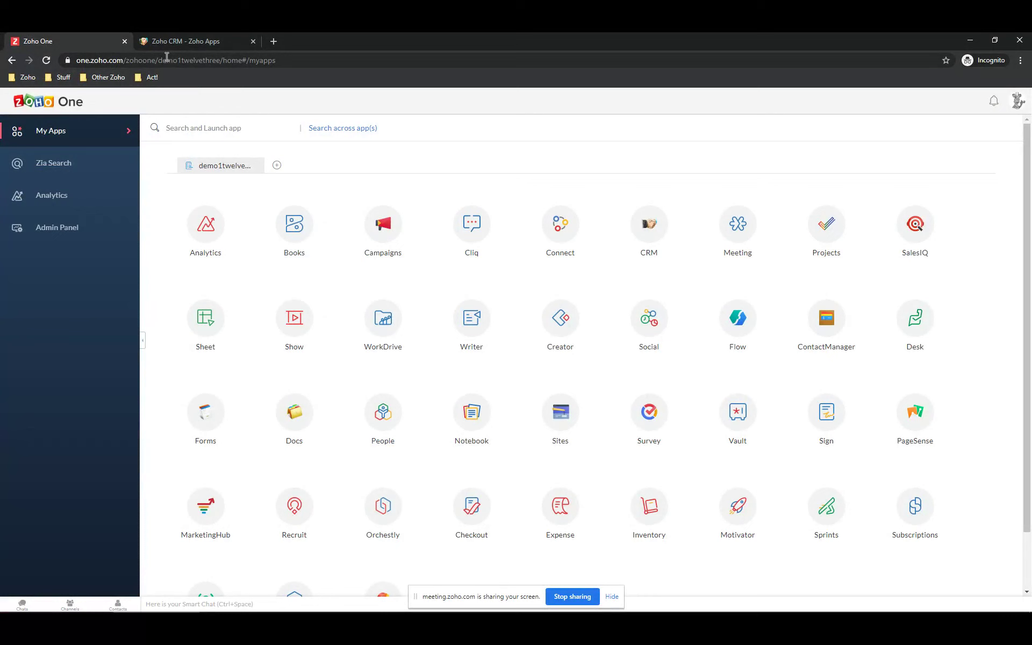
pyautogui.moveTo(160, 60); pyautogui.dragTo(222, 60)
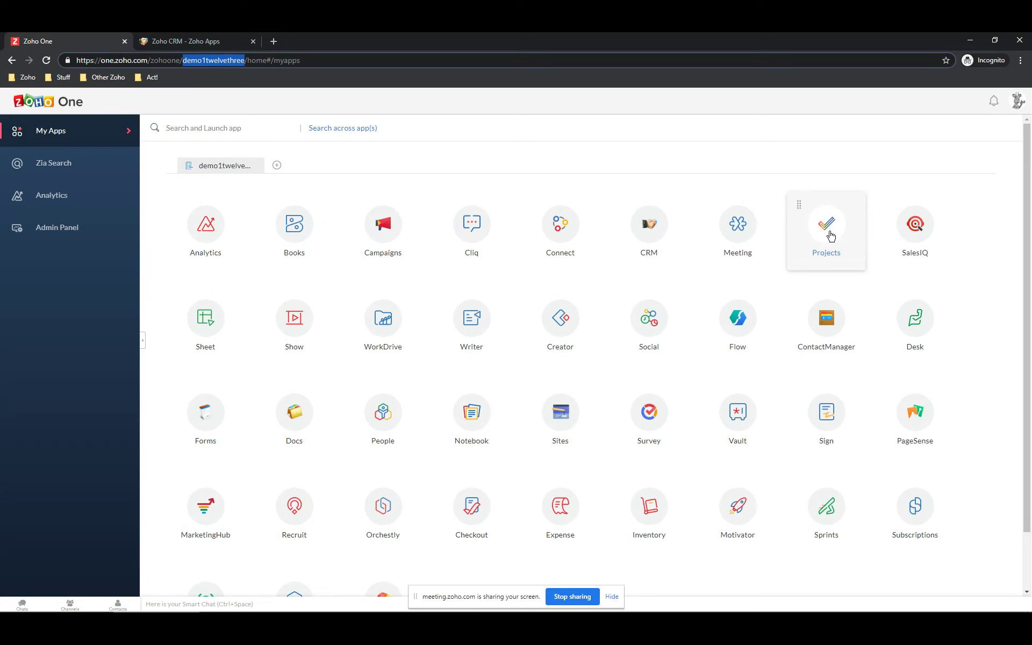
pyautogui.click(58, 230)
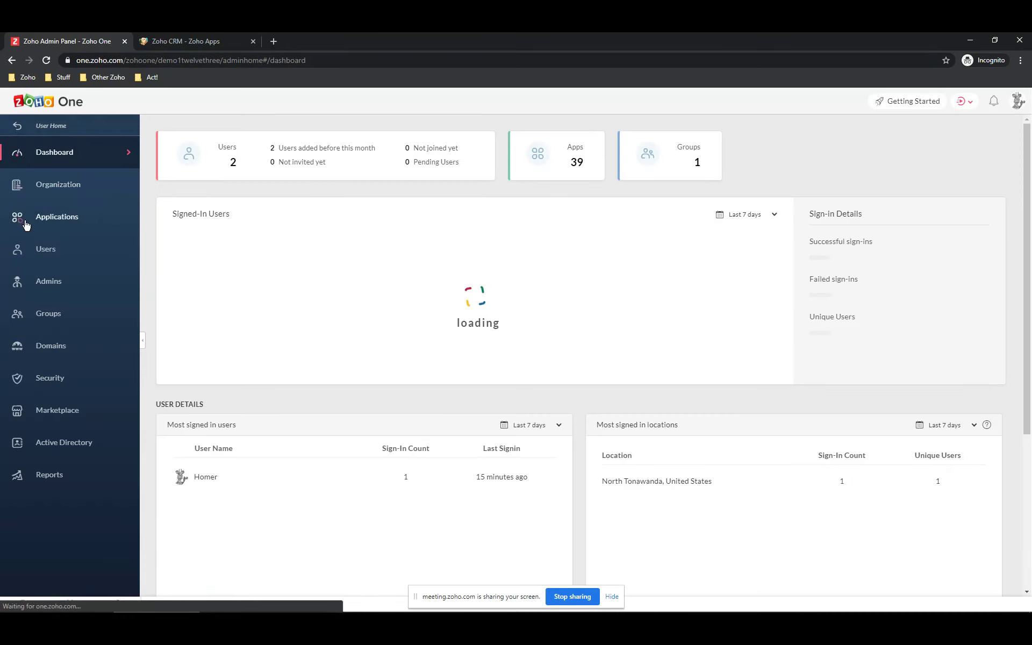
pyautogui.click(62, 218)
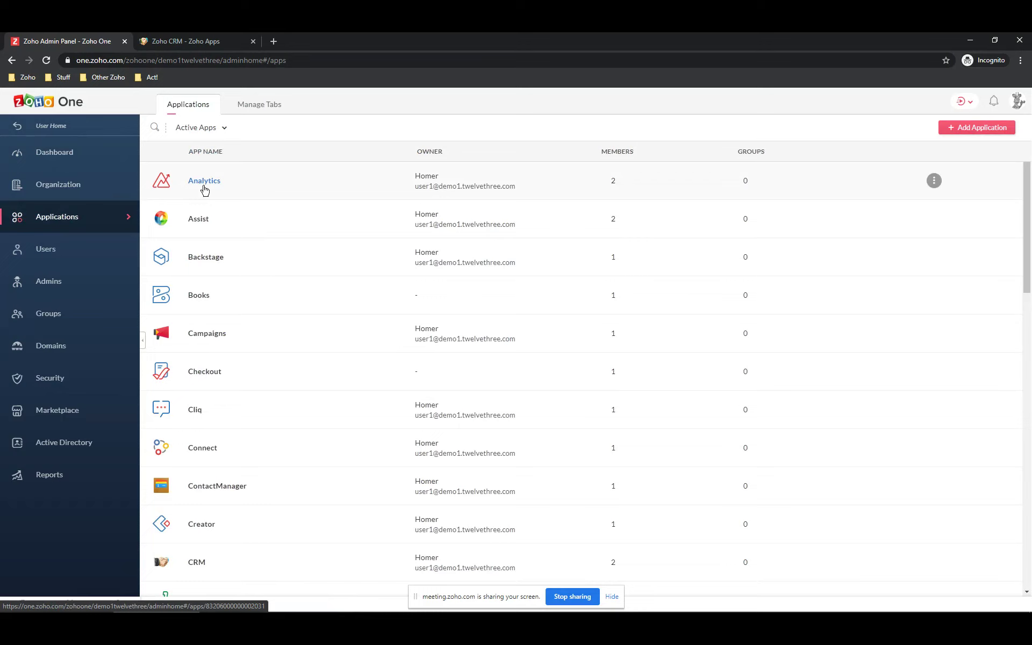
pyautogui.scroll(-4, 215, 472)
pyautogui.scroll(-8, 215, 471)
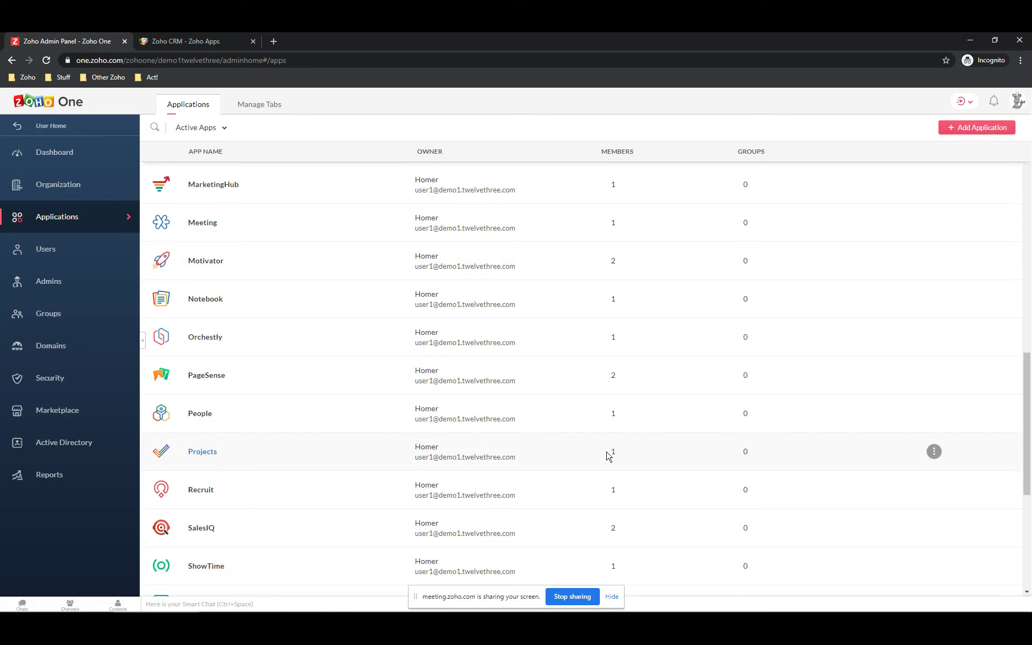
pyautogui.click(204, 453)
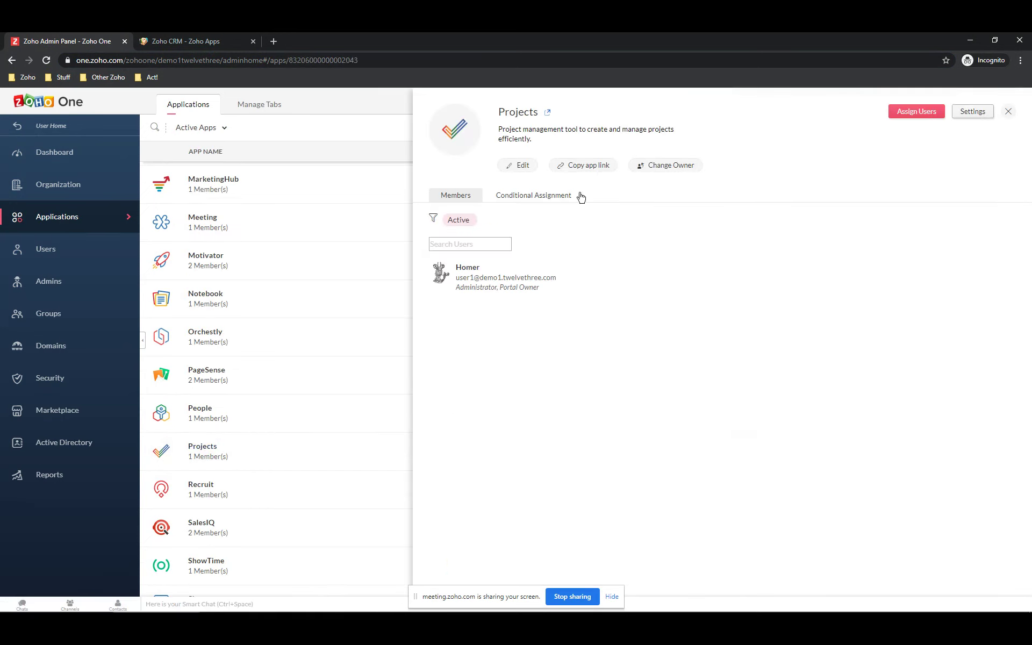
# Start assigning the Projects application to an individual and choose Standard User as the assignee.
pyautogui.click(908, 115)
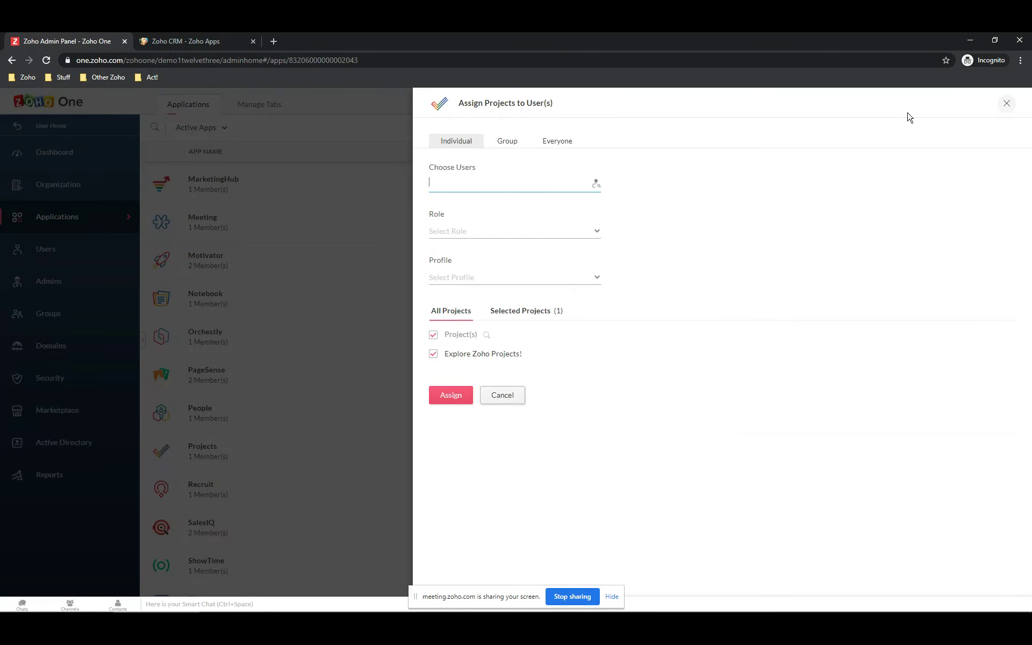
pyautogui.click(596, 185)
pyautogui.click(597, 188)
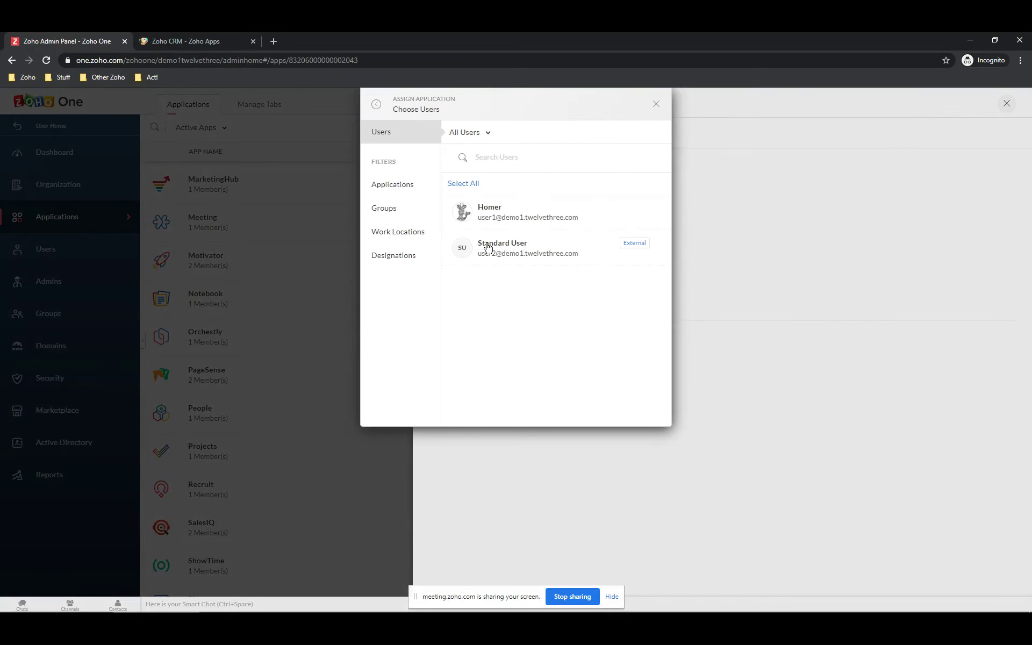
pyautogui.click(488, 248)
pyautogui.click(640, 410)
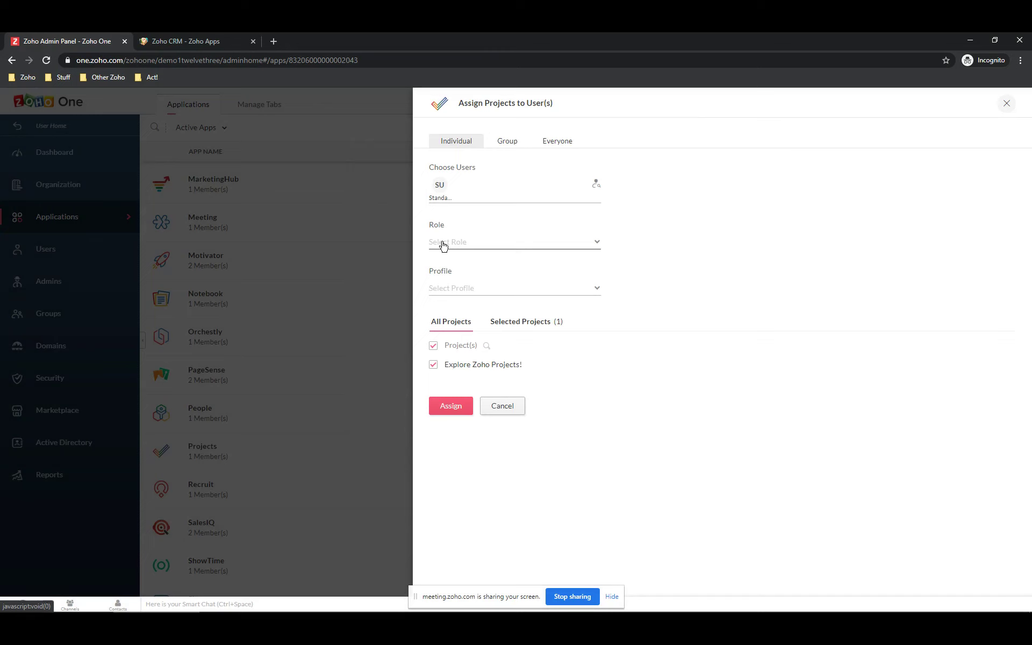
# Set both the role and the profile to Manager for Standard User and assign the Projects application.
pyautogui.click(442, 246)
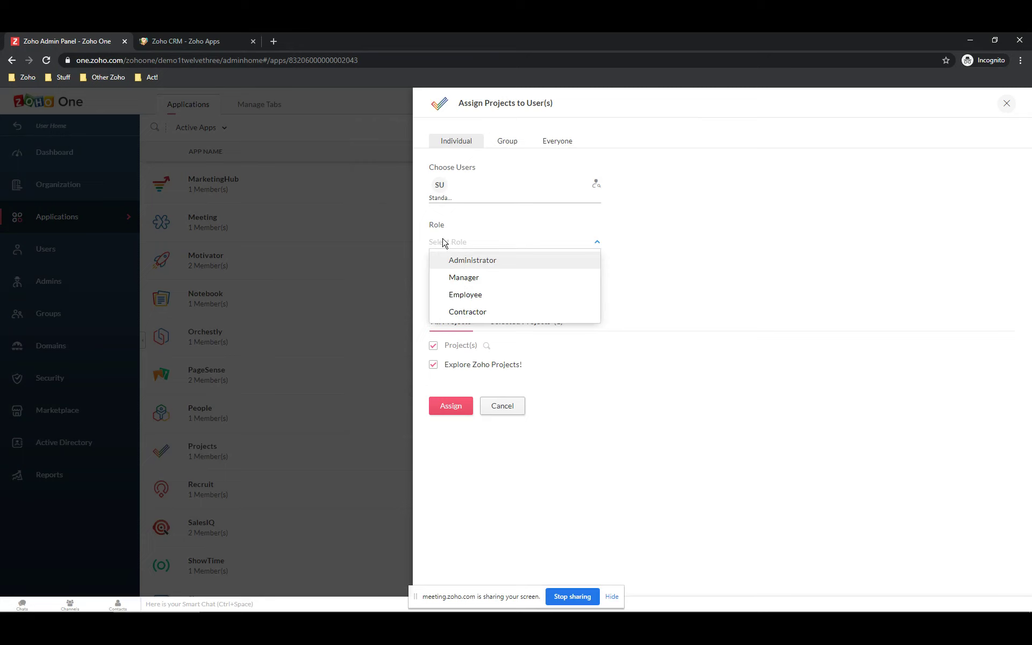
pyautogui.click(460, 279)
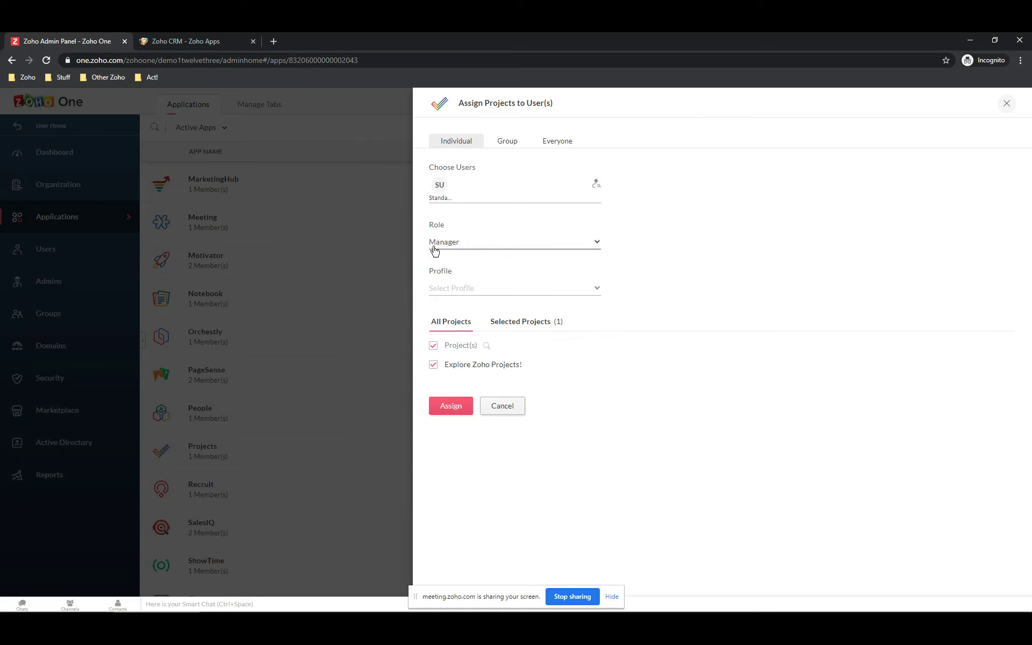
pyautogui.click(439, 292)
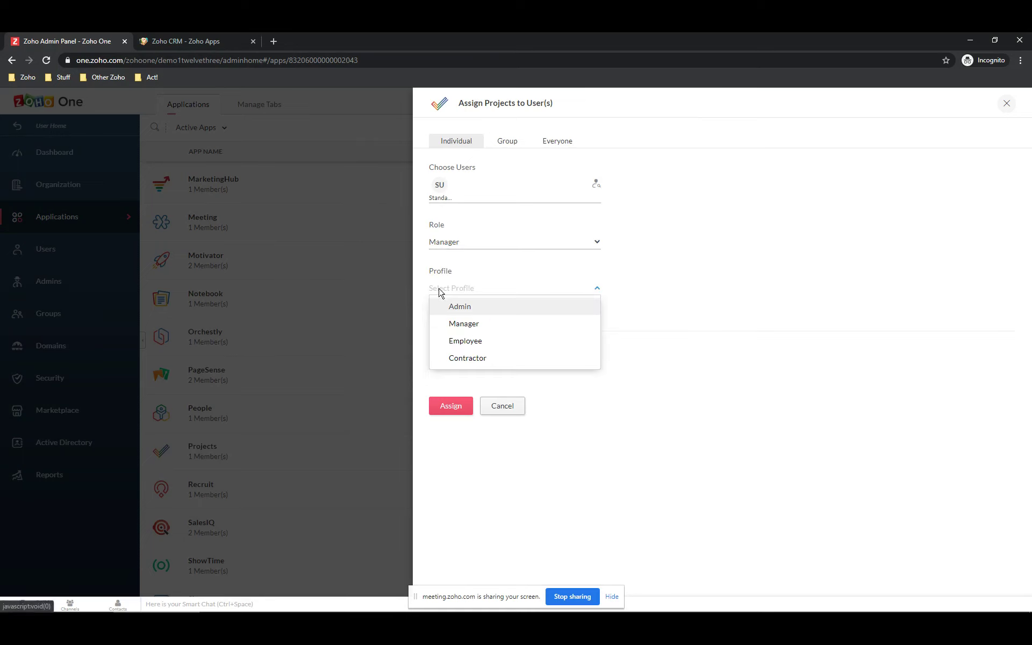
pyautogui.click(466, 330)
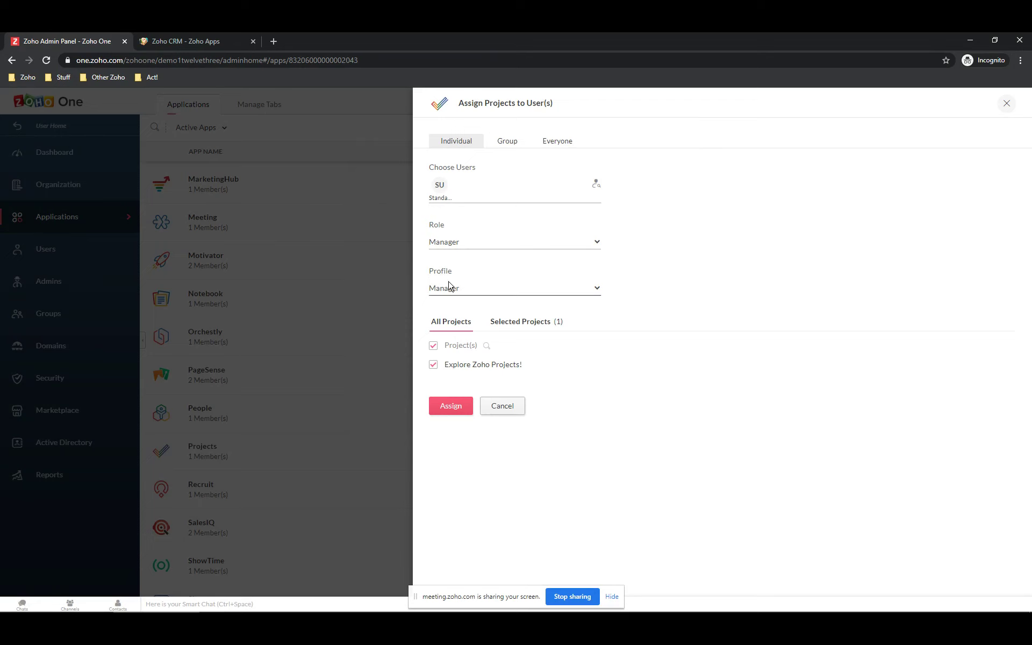
pyautogui.click(453, 407)
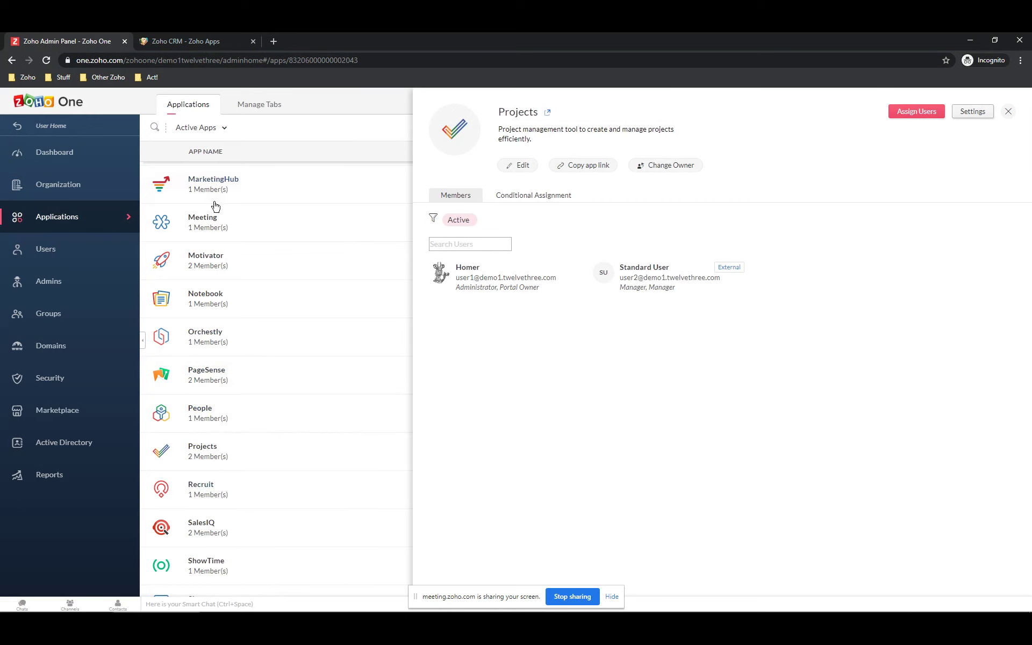
# Return to the Zoho One user home, then switch to Zoho CRM and open the Zoho marketplace apps in its setup.
pyautogui.click(49, 127)
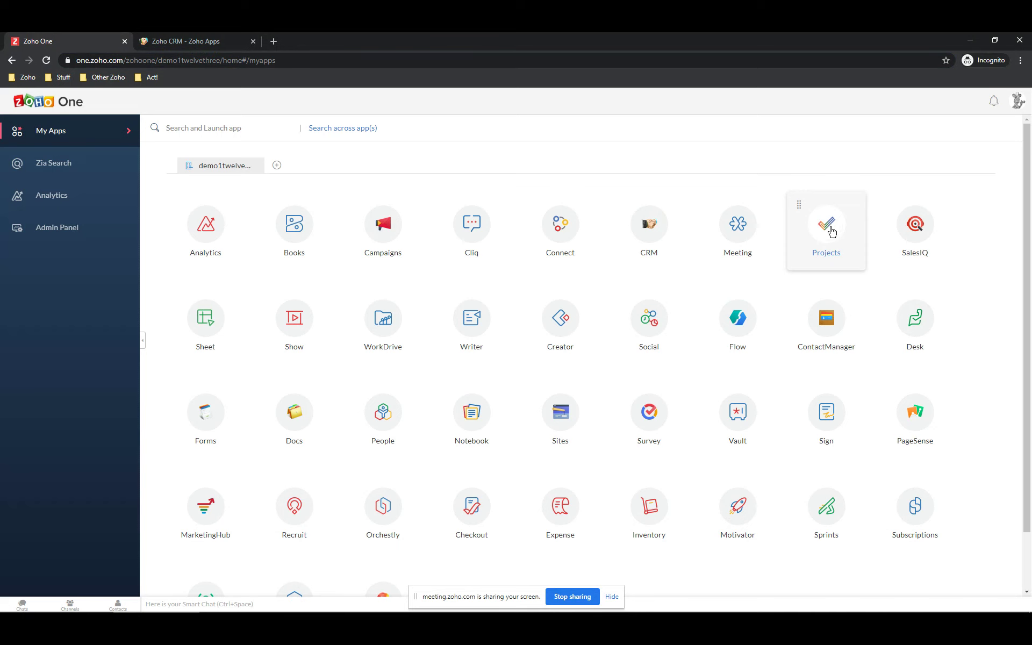
pyautogui.click(202, 42)
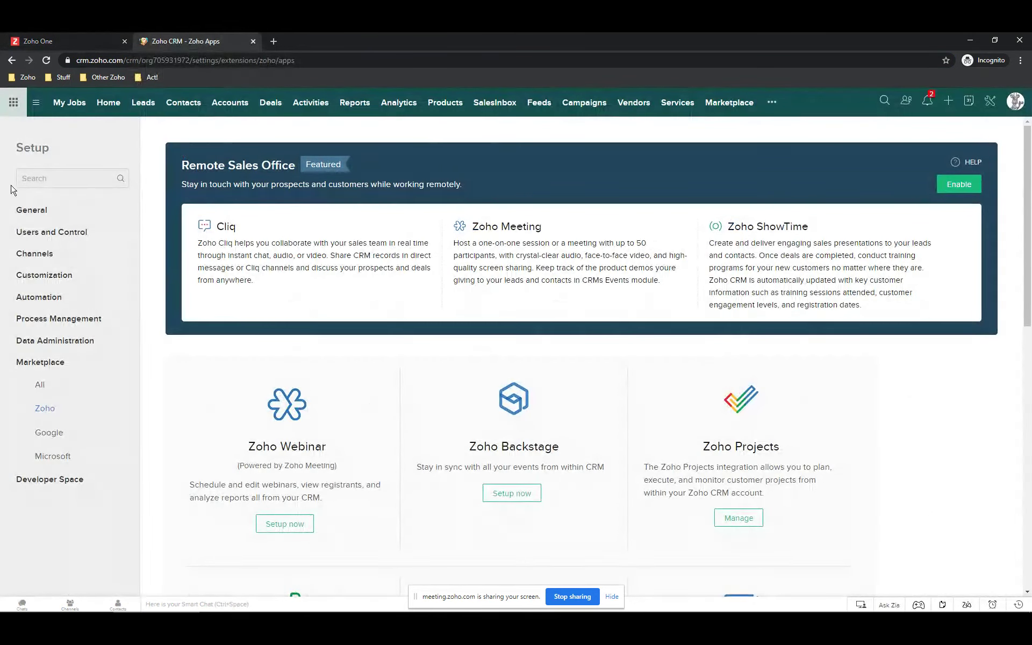
pyautogui.click(989, 101)
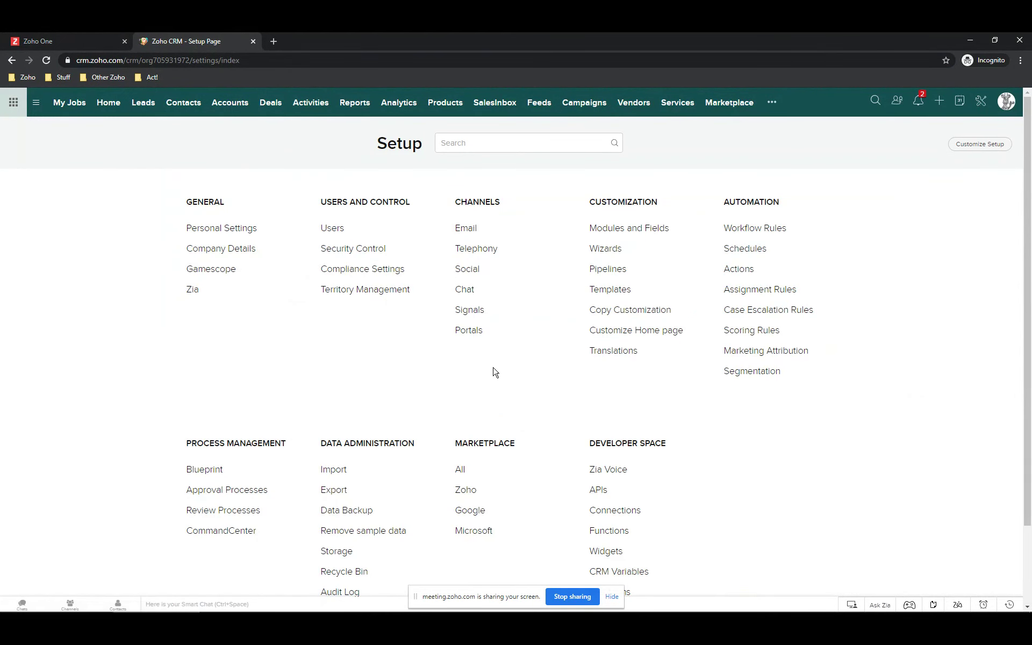
pyautogui.scroll(-2, 483, 355)
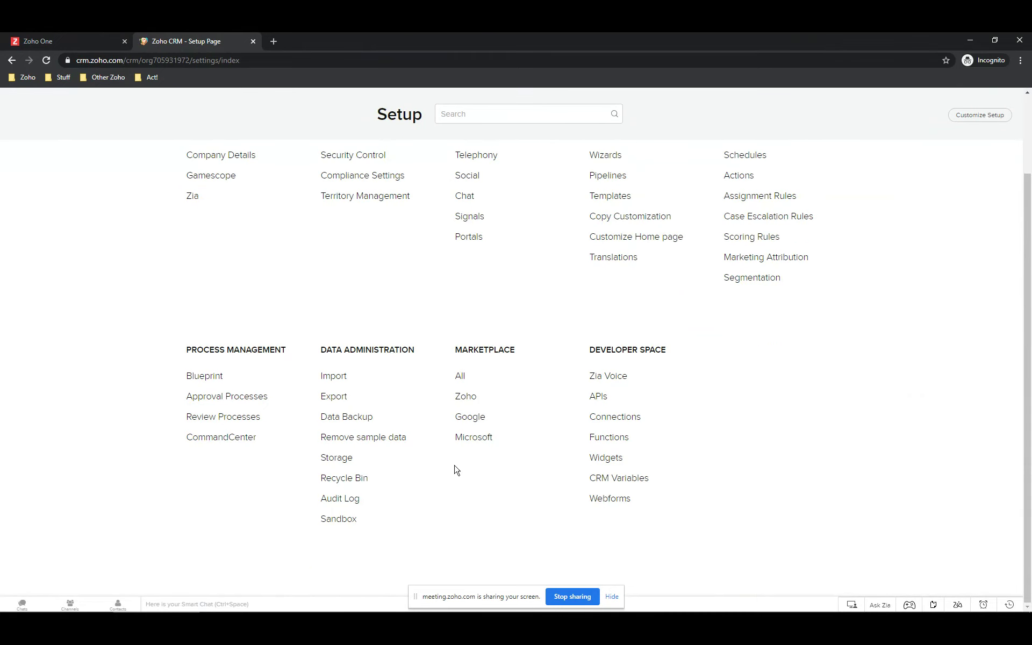
pyautogui.click(466, 397)
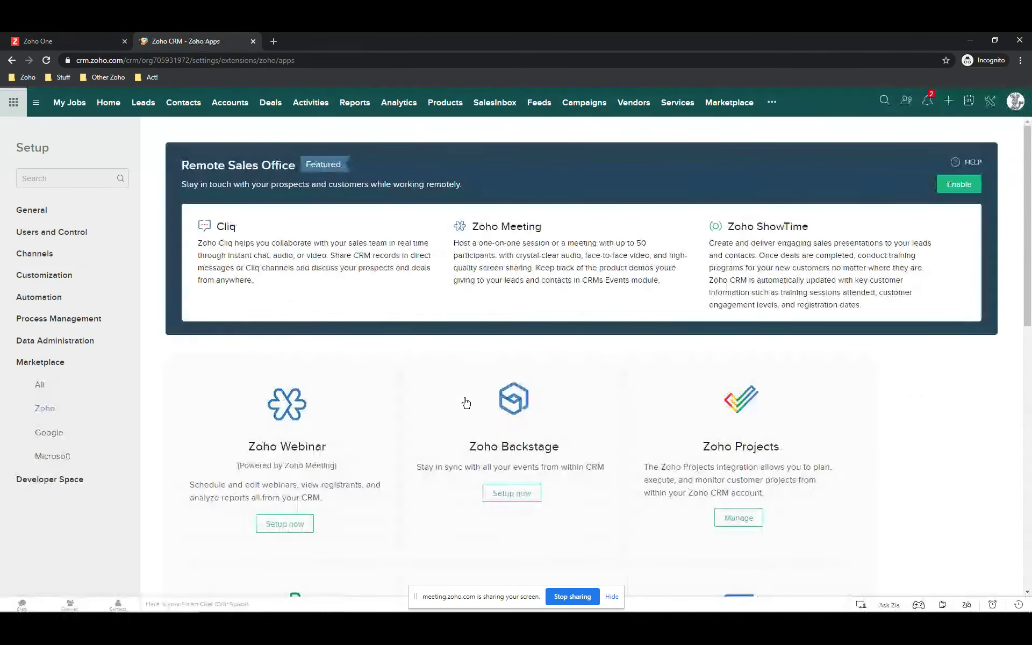
# Look through the available Zoho app integrations and open the Zoho Projects integration for management.
pyautogui.scroll(-2, 466, 403)
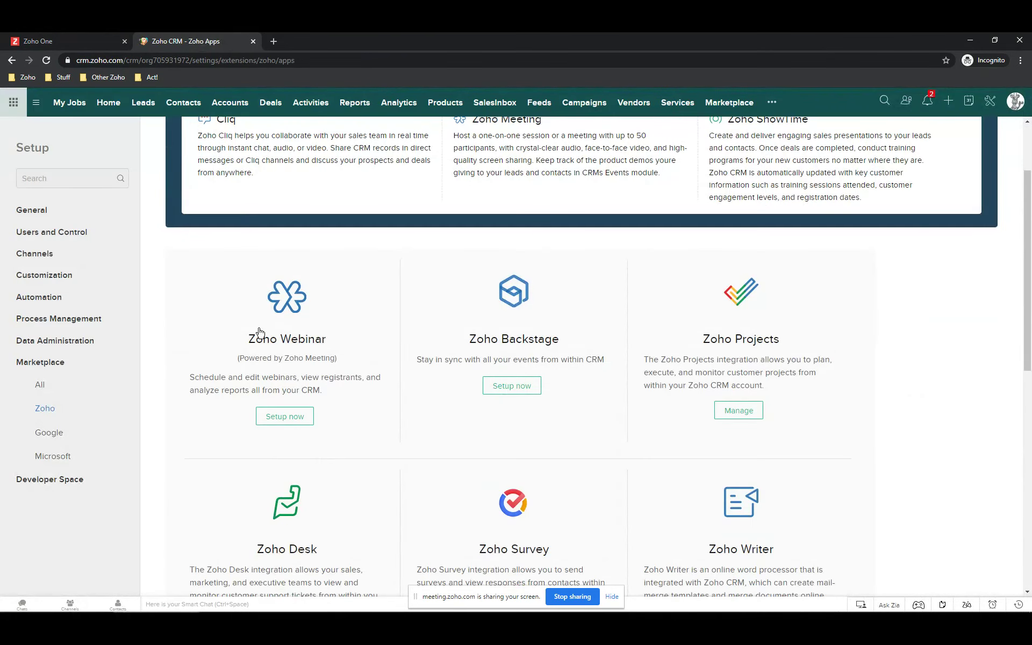
pyautogui.scroll(-4, 654, 489)
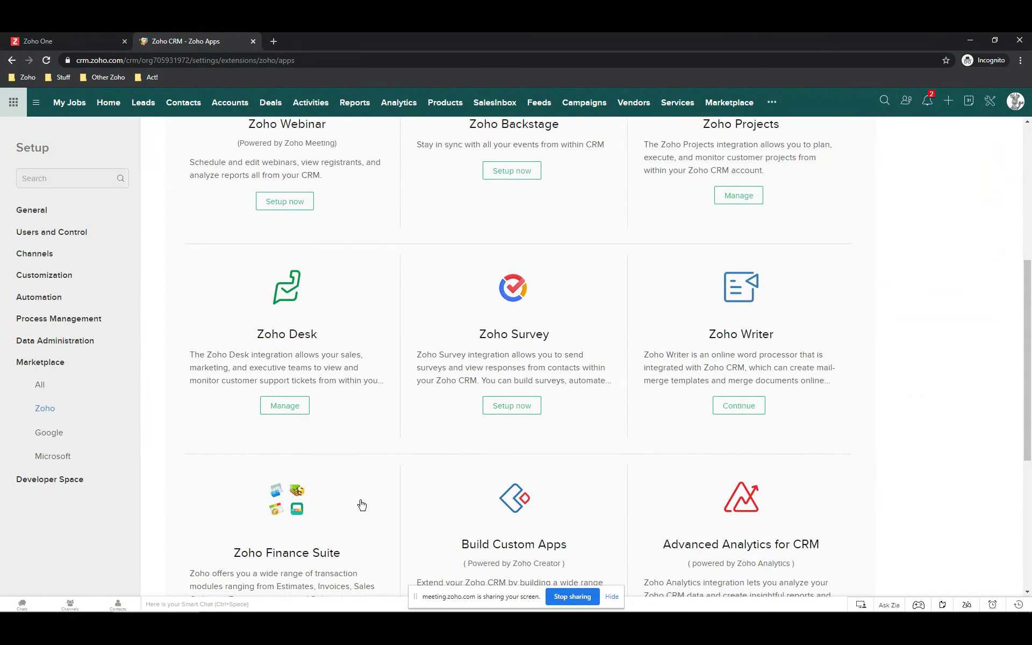
pyautogui.scroll(4, 361, 504)
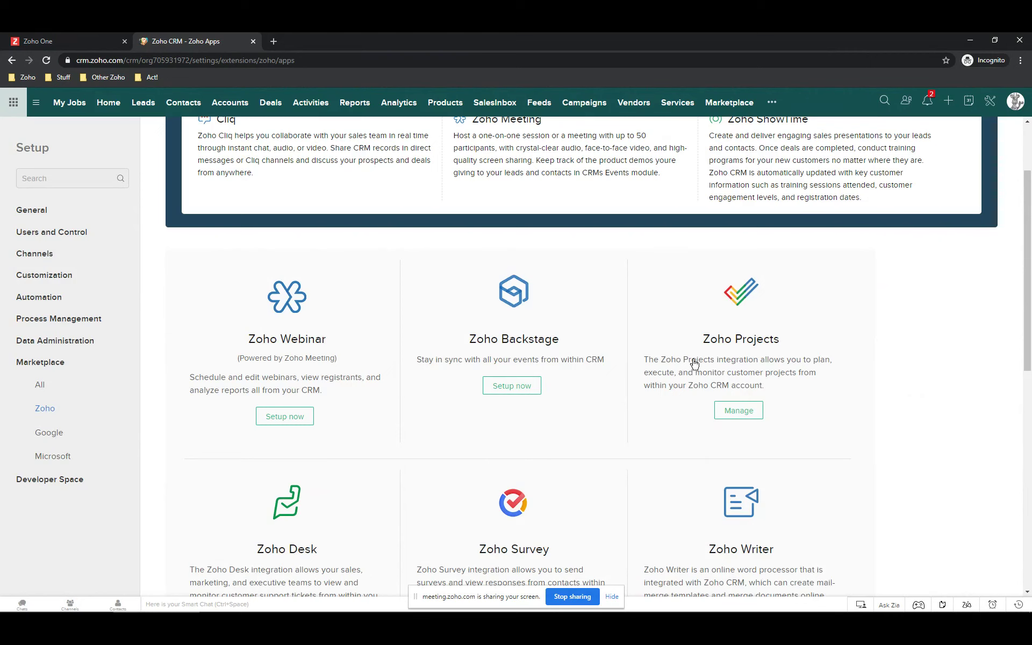
pyautogui.click(736, 414)
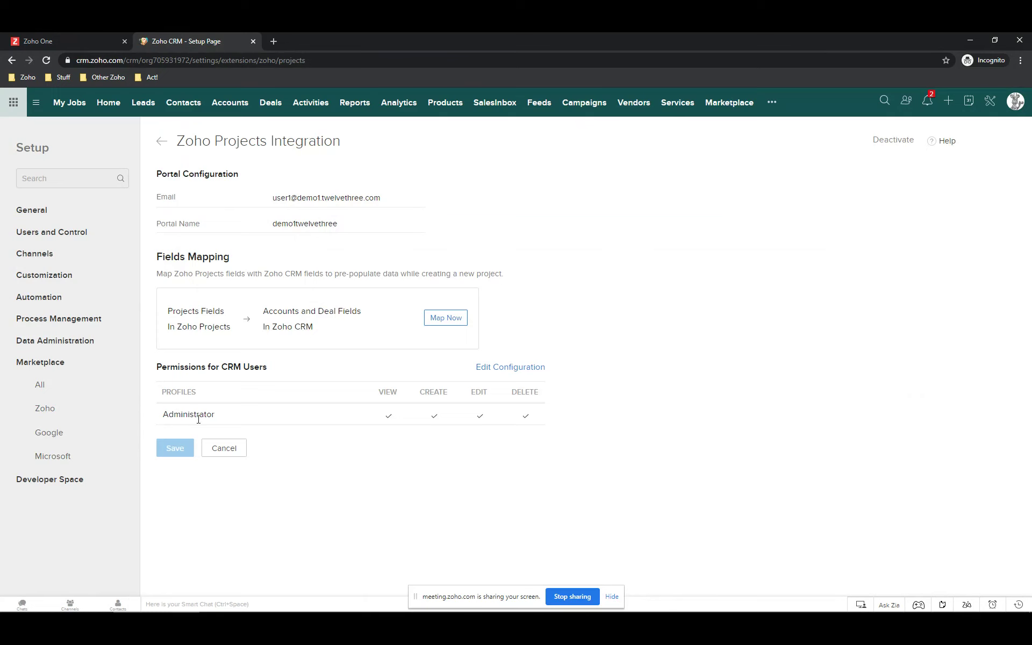
# Give the Standard profile view, create and edit permissions without delete in the Zoho Projects integration, and save the configuration.
pyautogui.click(518, 372)
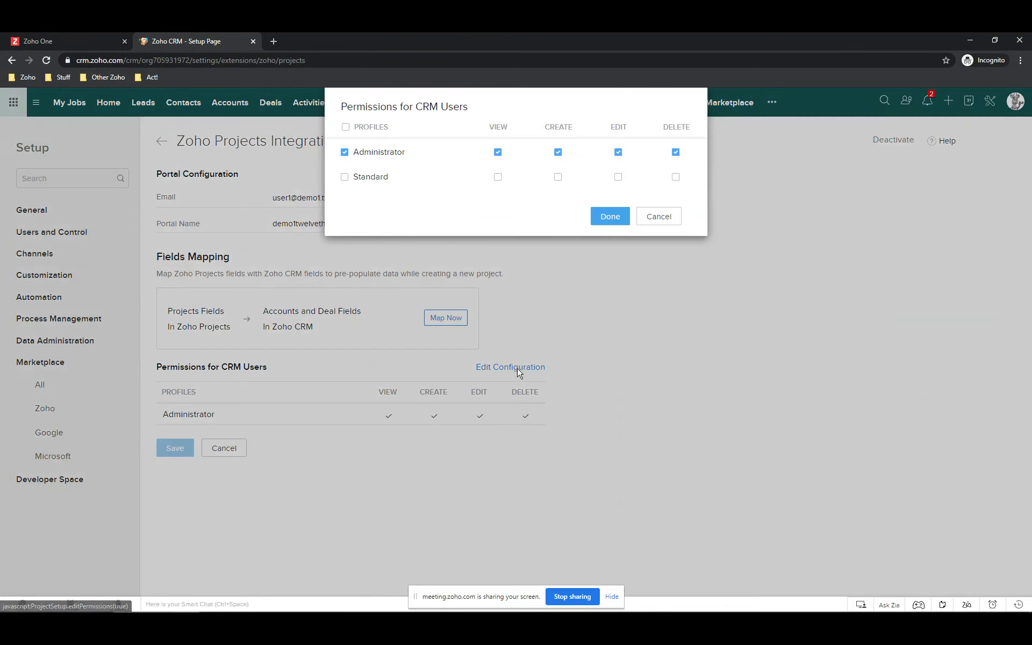
pyautogui.click(344, 176)
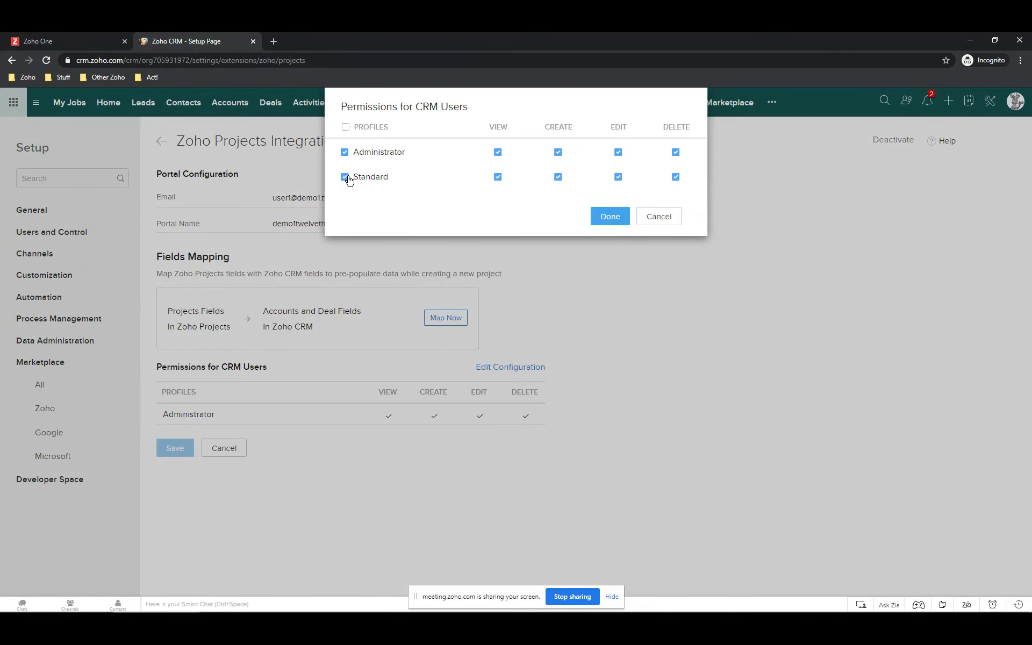
pyautogui.click(674, 178)
pyautogui.click(609, 216)
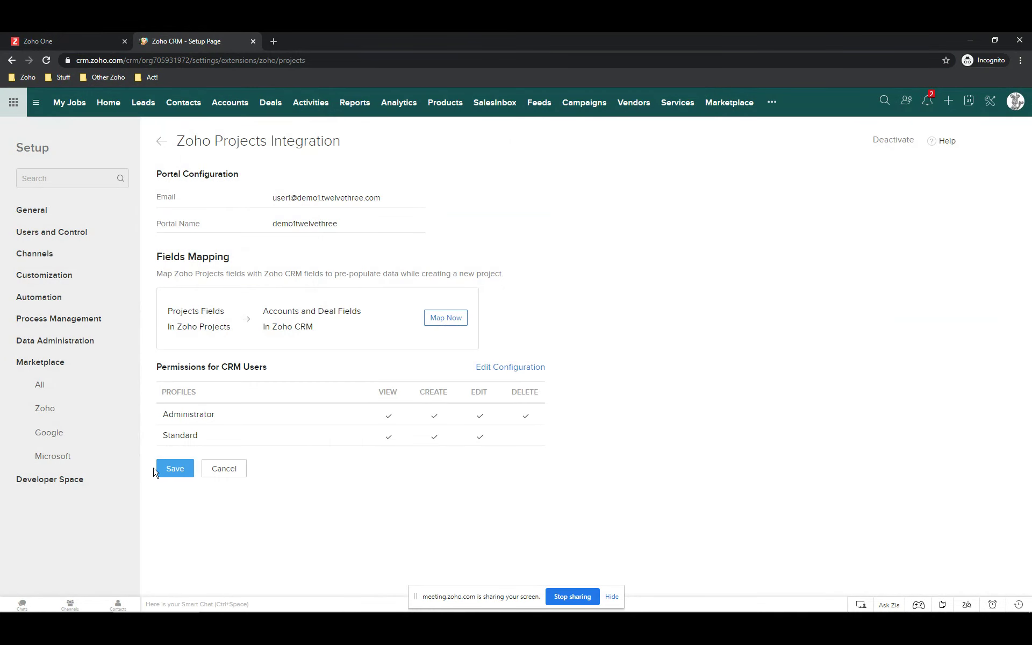
pyautogui.click(171, 469)
# Open the Rangoni Of Florence account and view its Zoho Projects related list.
pyautogui.click(241, 107)
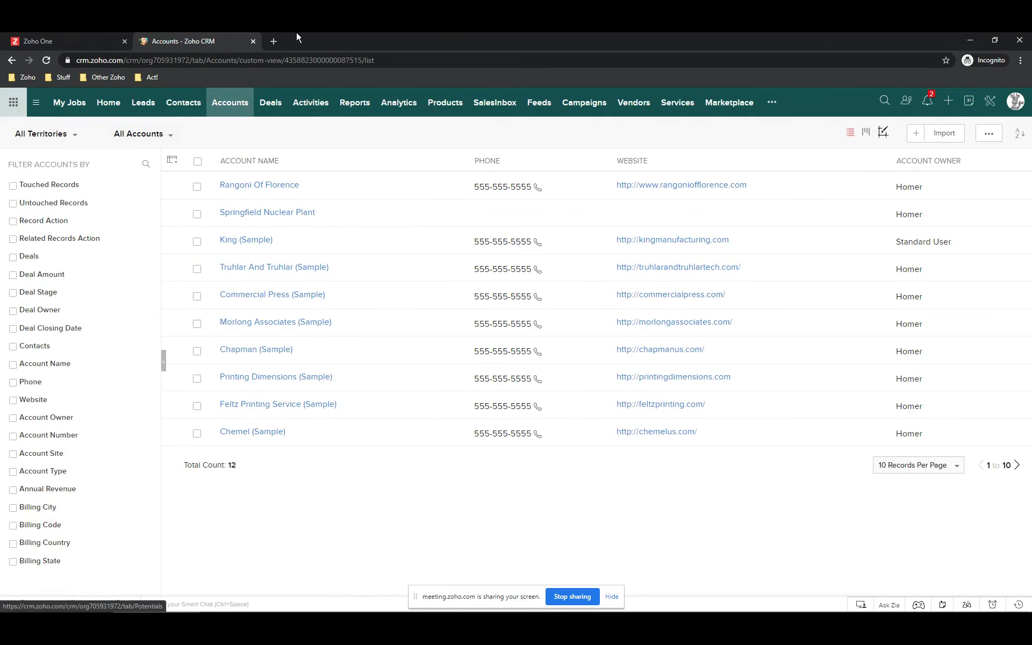
pyautogui.click(259, 187)
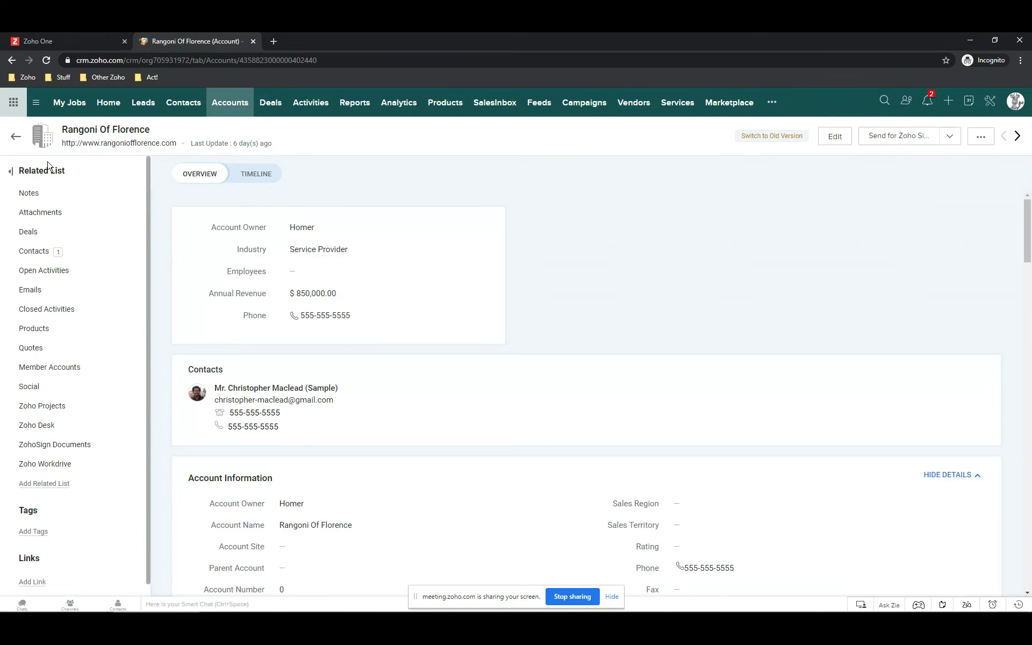
pyautogui.click(54, 411)
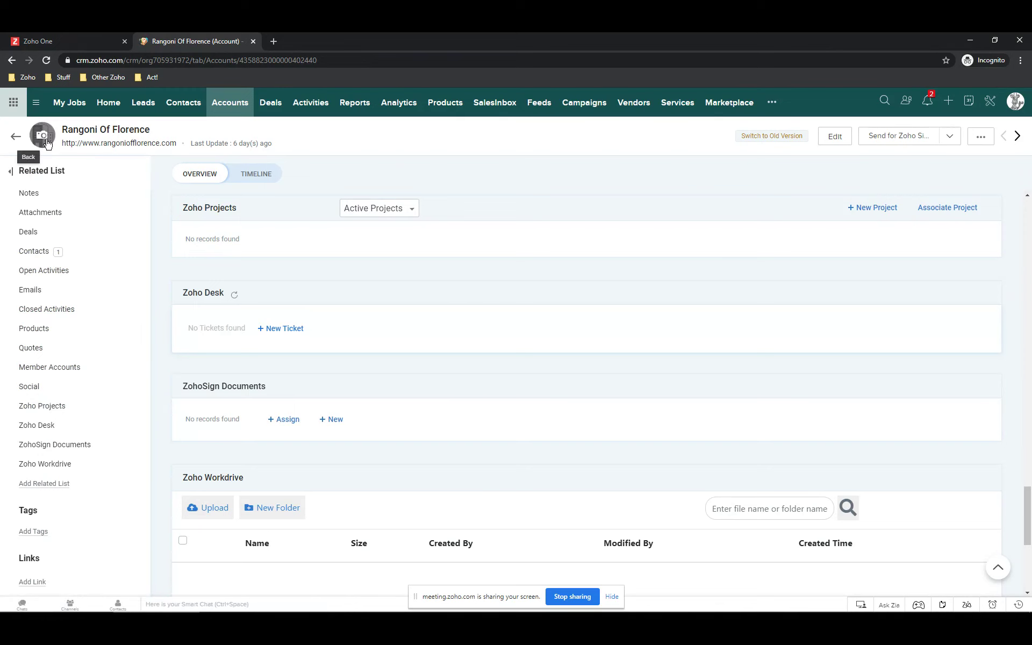
# Open the contact listed under the Rangoni Of Florence account and view that contact's Zoho Projects related list.
pyautogui.scroll(15, 231, 339)
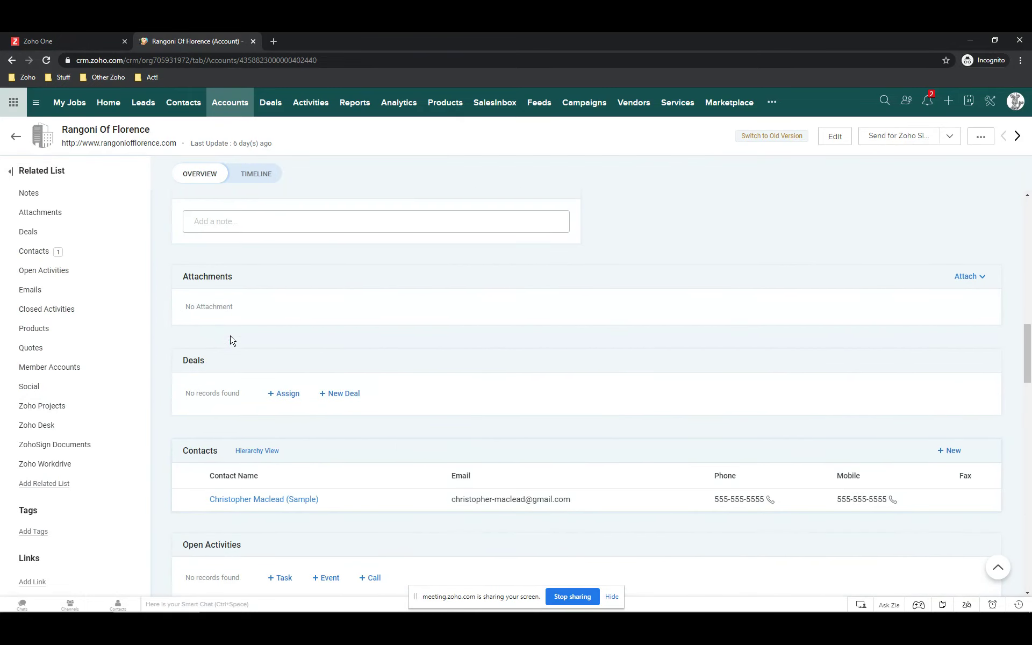
pyautogui.scroll(-4, 231, 340)
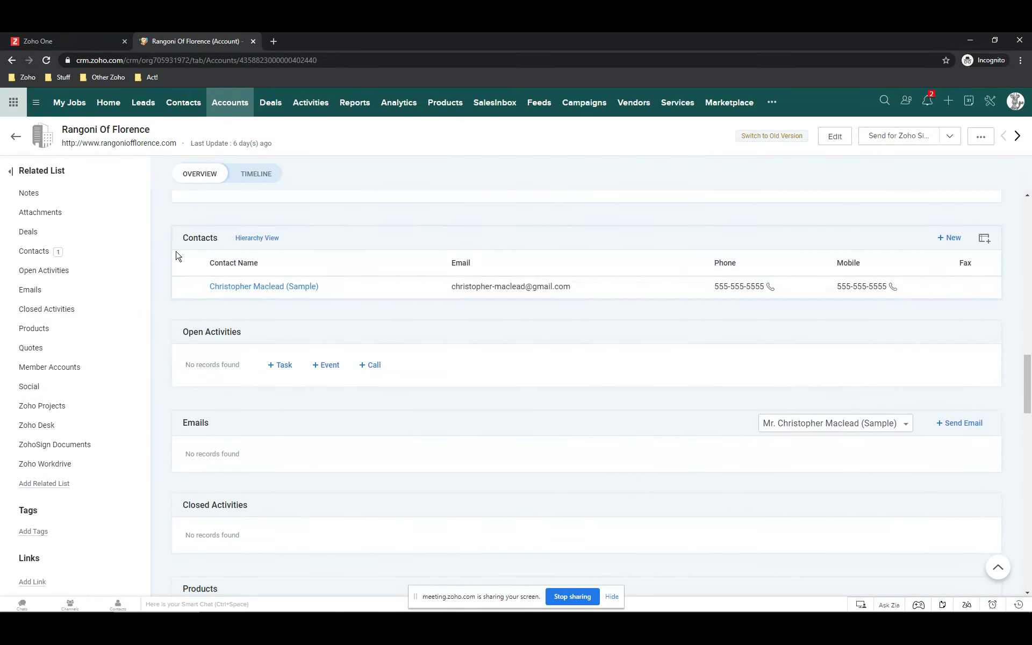
pyautogui.click(235, 288)
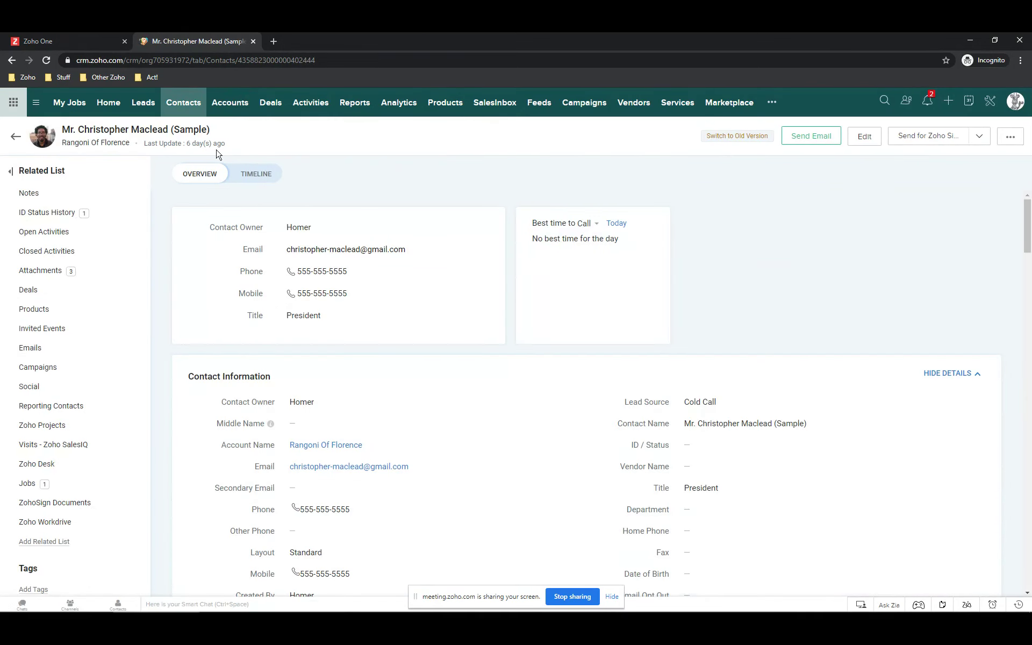
pyautogui.click(59, 428)
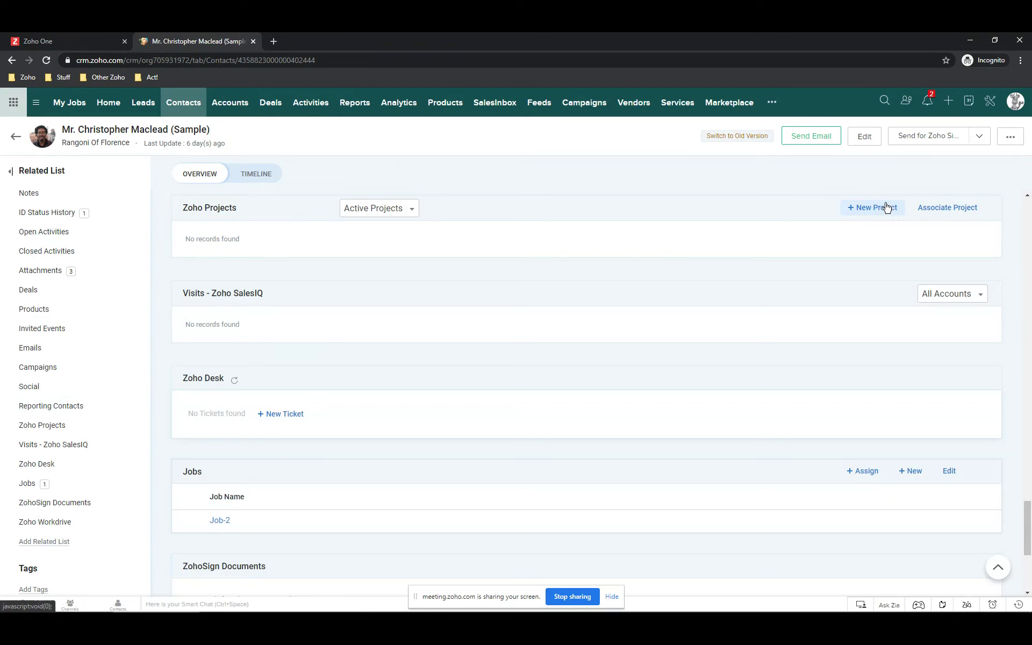
pyautogui.moveTo(218, 600)
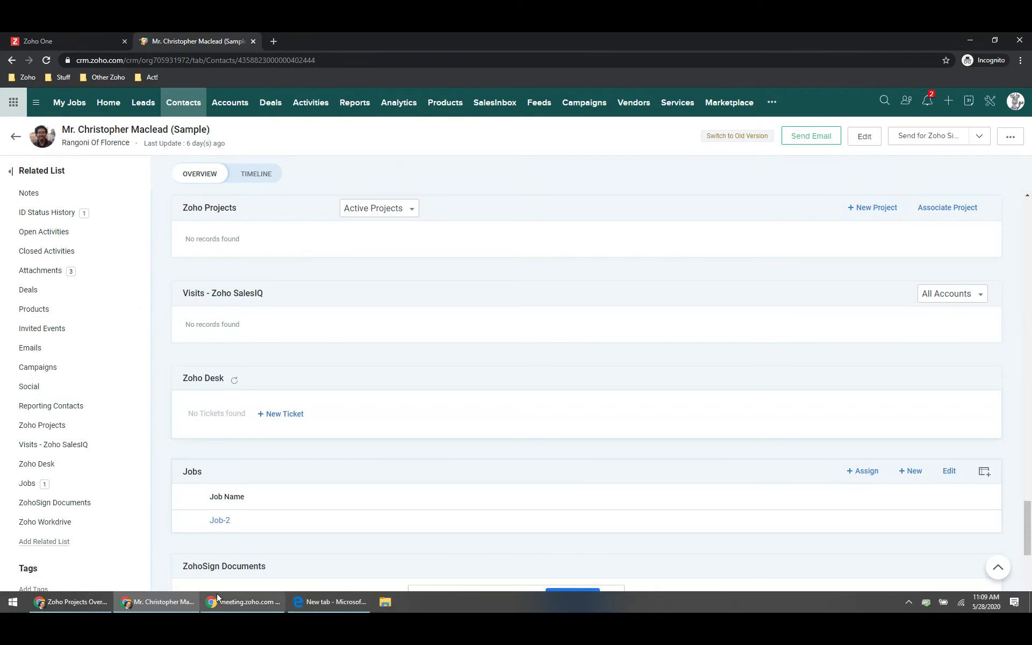
# Switch to the Zoho Meeting window, read the attendee questions in the chat, and return to the contact in Zoho CRM.
pyautogui.click(70, 602)
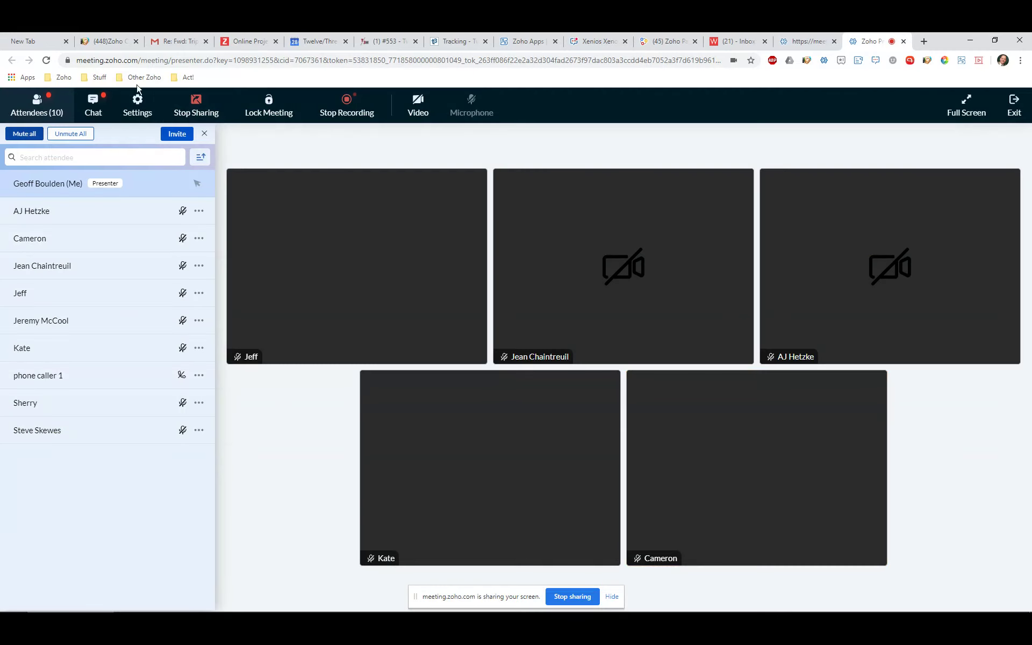
pyautogui.click(93, 105)
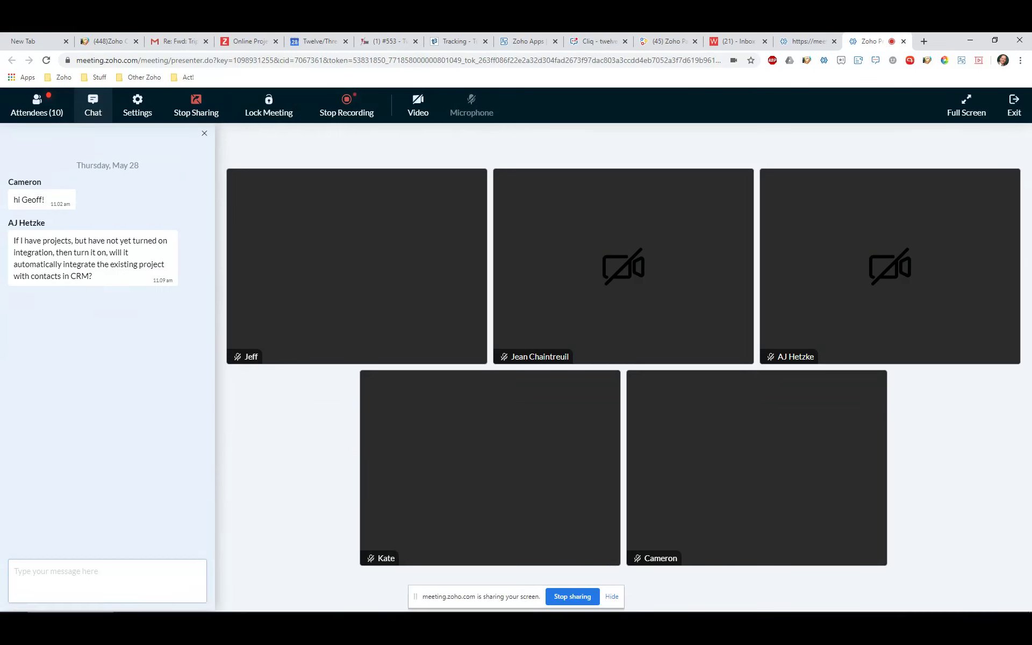
pyautogui.click(155, 604)
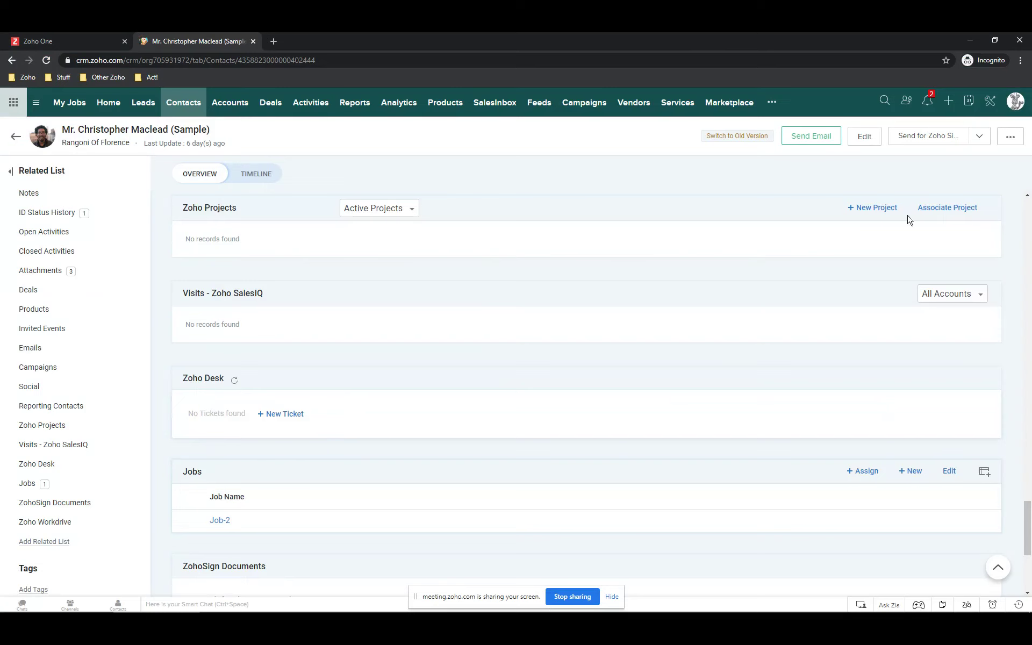
# Start a new project from the contact, name it as a solar panel project for the contact's home, and keep the default template and owner.
pyautogui.click(880, 214)
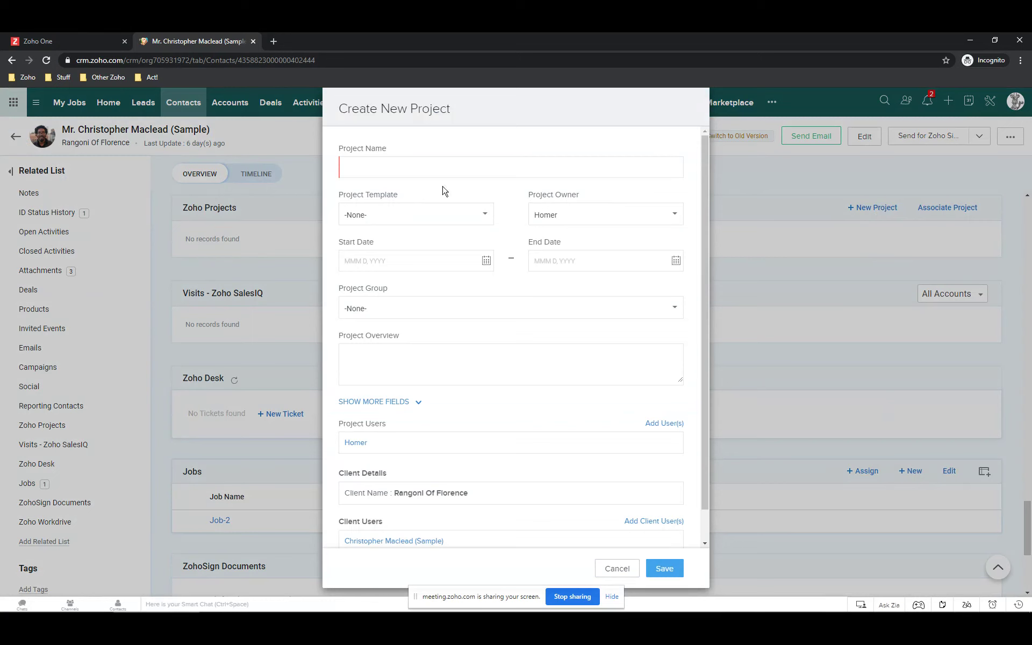
pyautogui.click(440, 167)
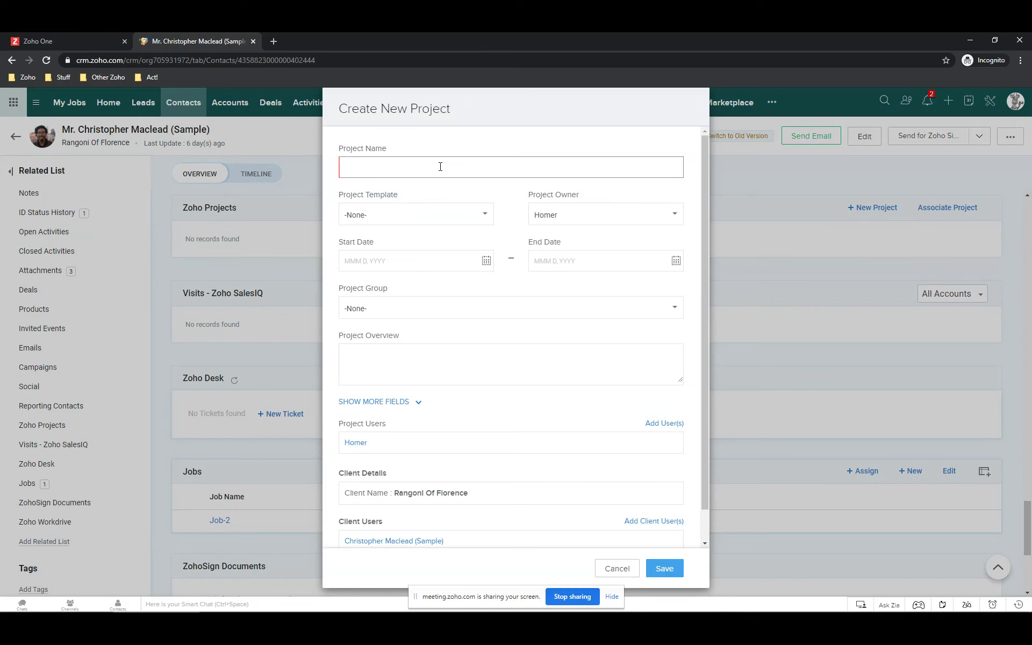
pyautogui.write('Solar Panel for MacLead Home')
pyautogui.click(367, 215)
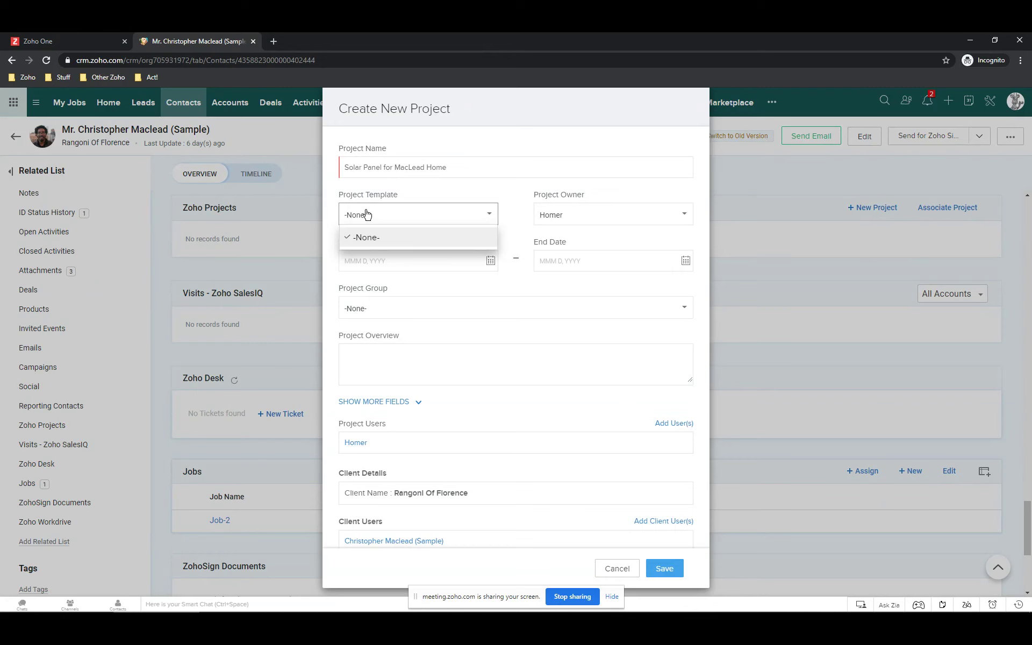
pyautogui.click(359, 214)
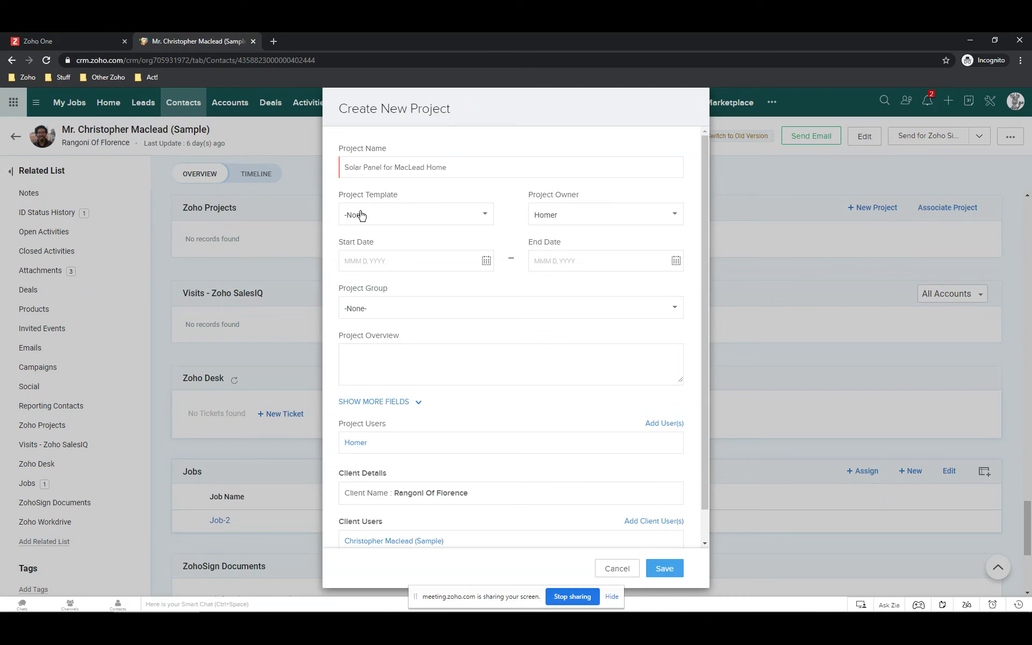
pyautogui.click(558, 216)
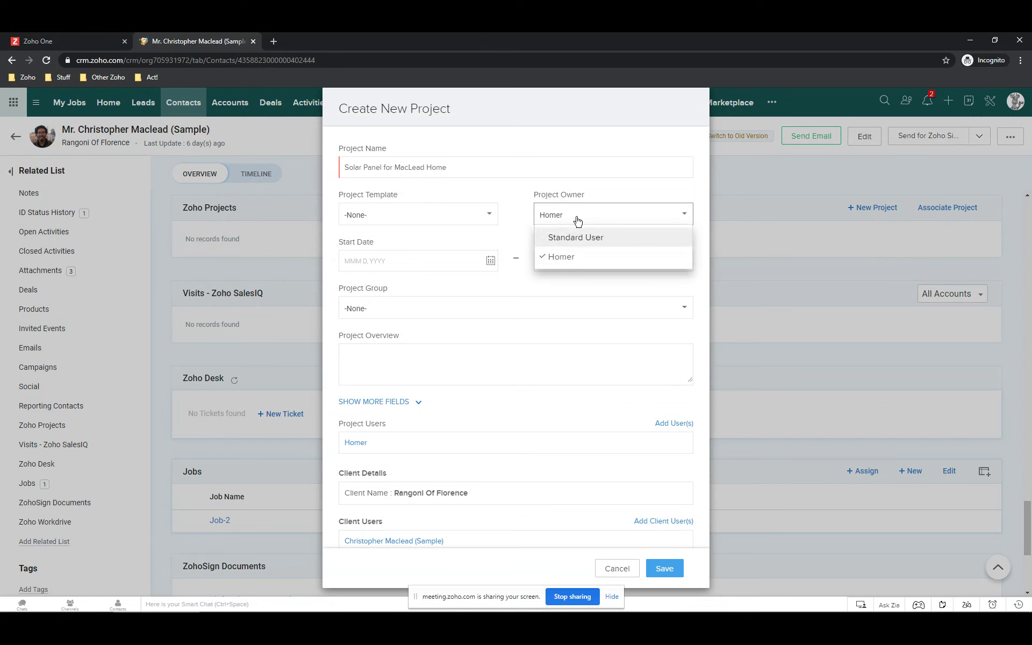
pyautogui.click(577, 221)
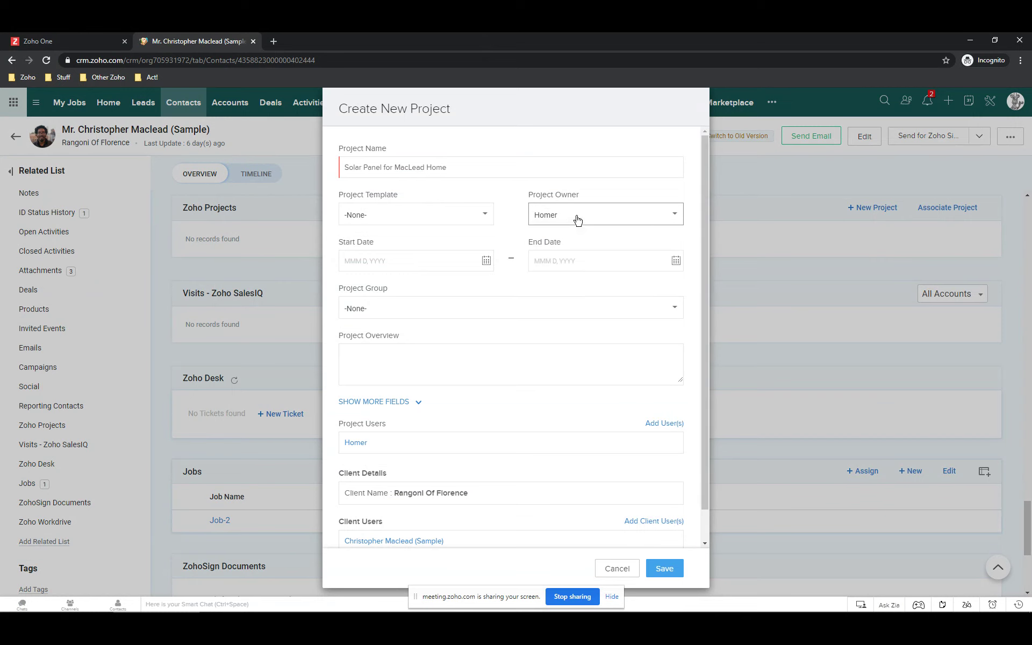
# Set the project's start date to May 28, 2020 and its end date to Nov 20, 2020.
pyautogui.click(385, 259)
pyautogui.click(399, 377)
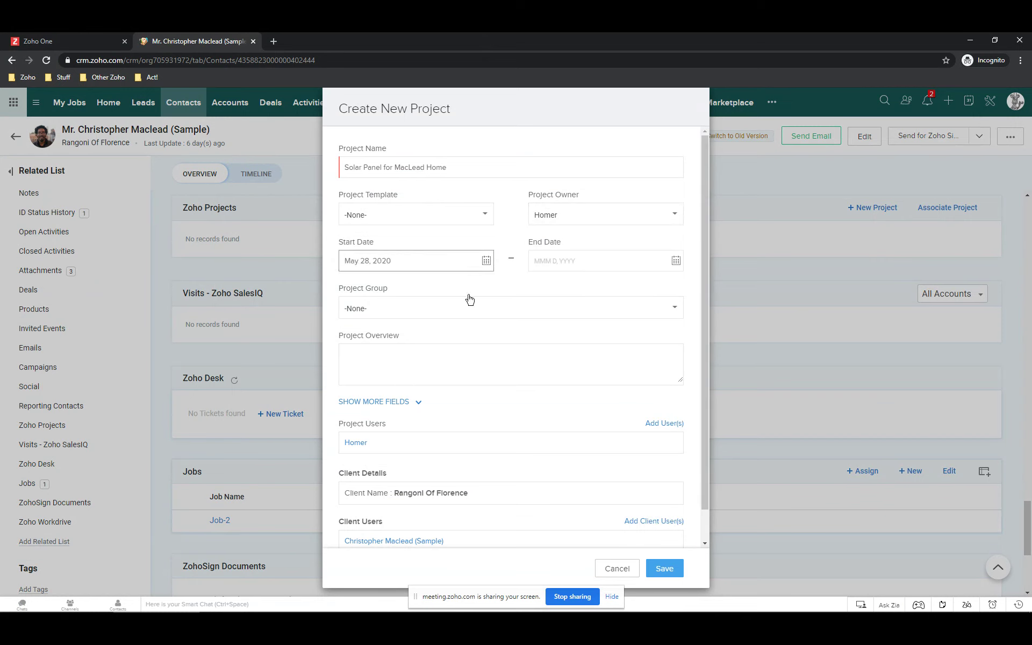
pyautogui.click(554, 261)
pyautogui.click(635, 286)
pyautogui.doubleClick(552, 286)
pyautogui.doubleClick(552, 286)
pyautogui.doubleClick(552, 287)
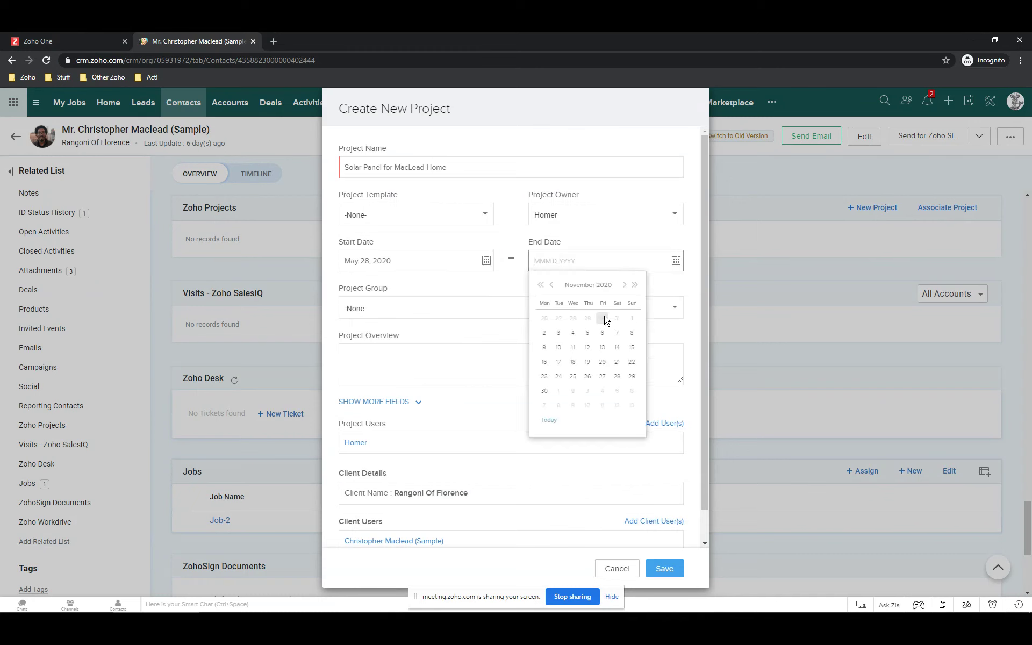
pyautogui.click(602, 362)
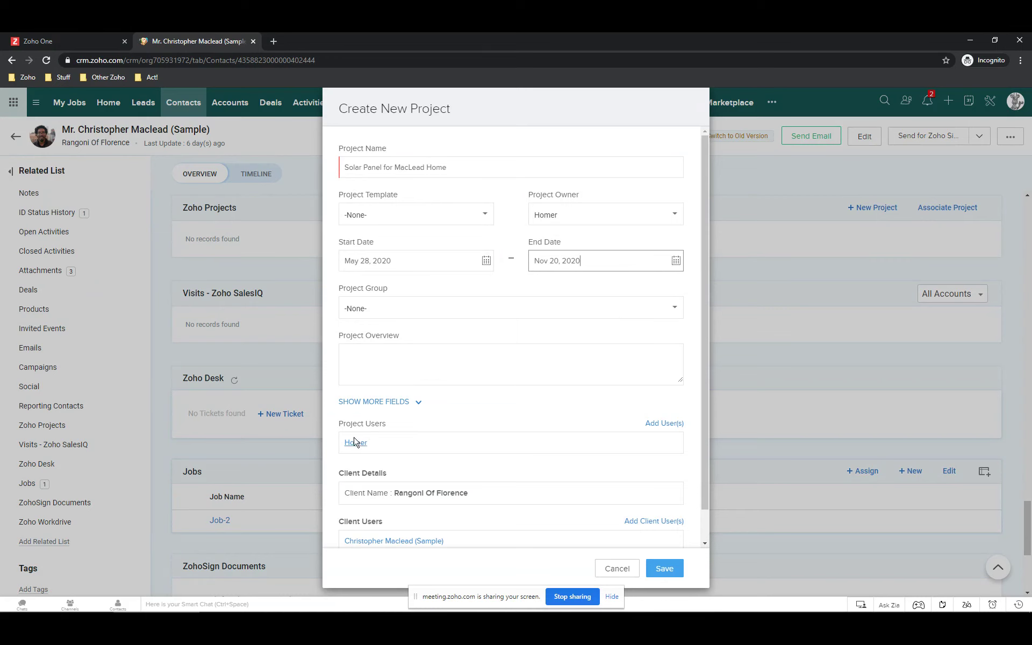
# Add Standard User to the project users and save the new project.
pyautogui.click(666, 425)
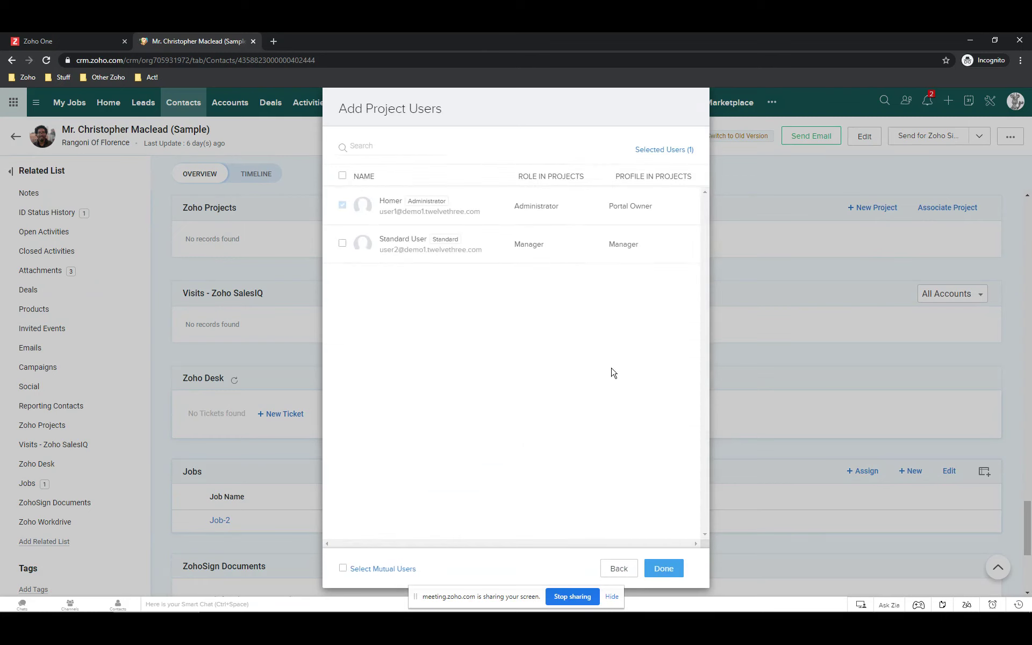
pyautogui.click(342, 244)
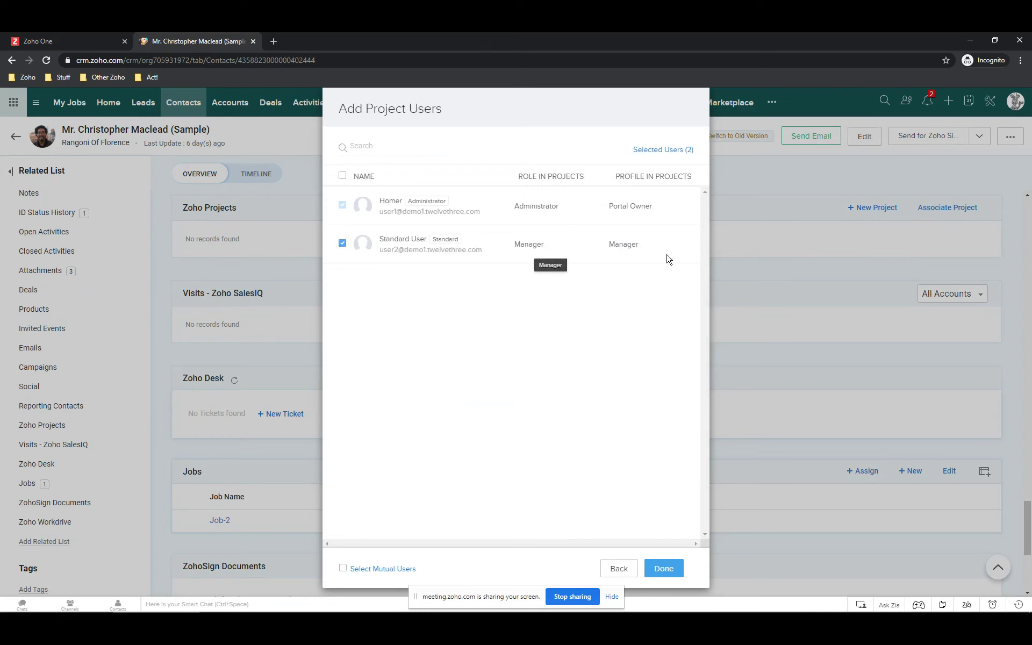
pyautogui.click(663, 568)
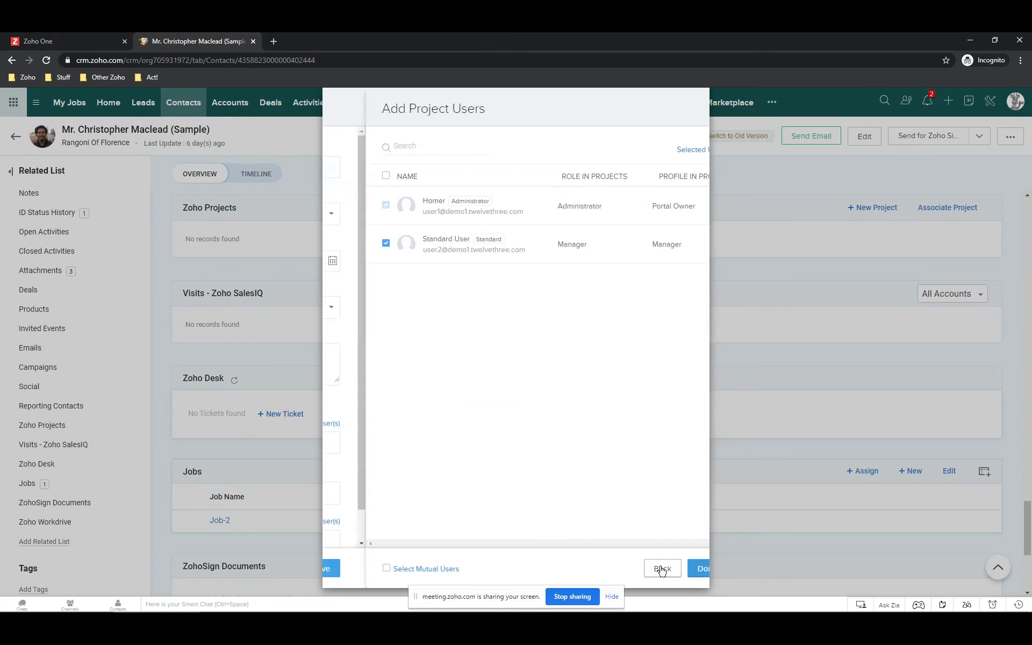
pyautogui.scroll(-1, 392, 403)
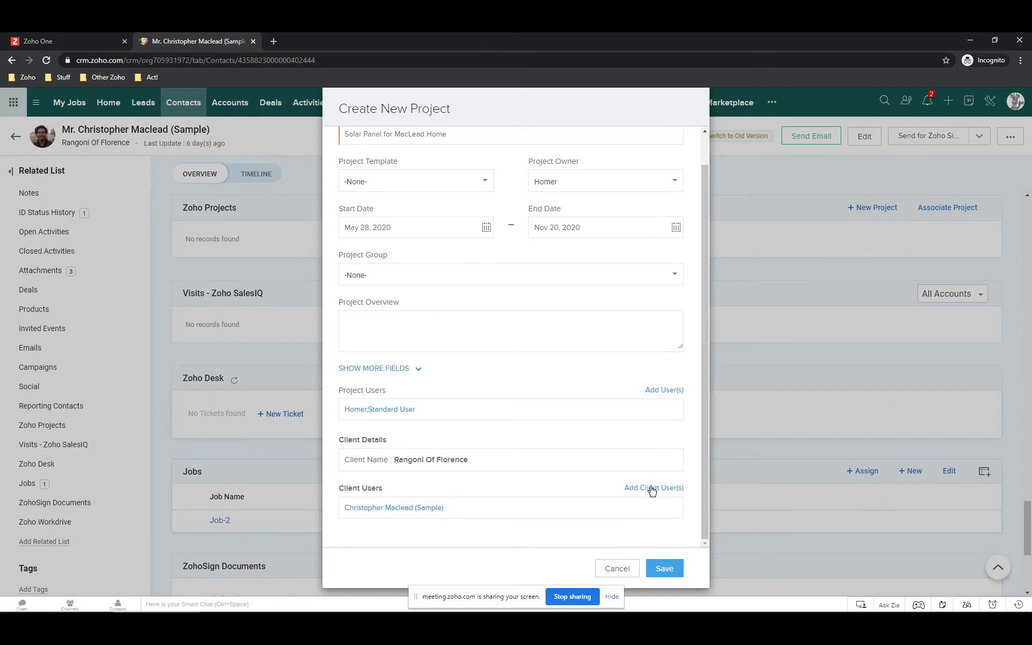
pyautogui.click(664, 570)
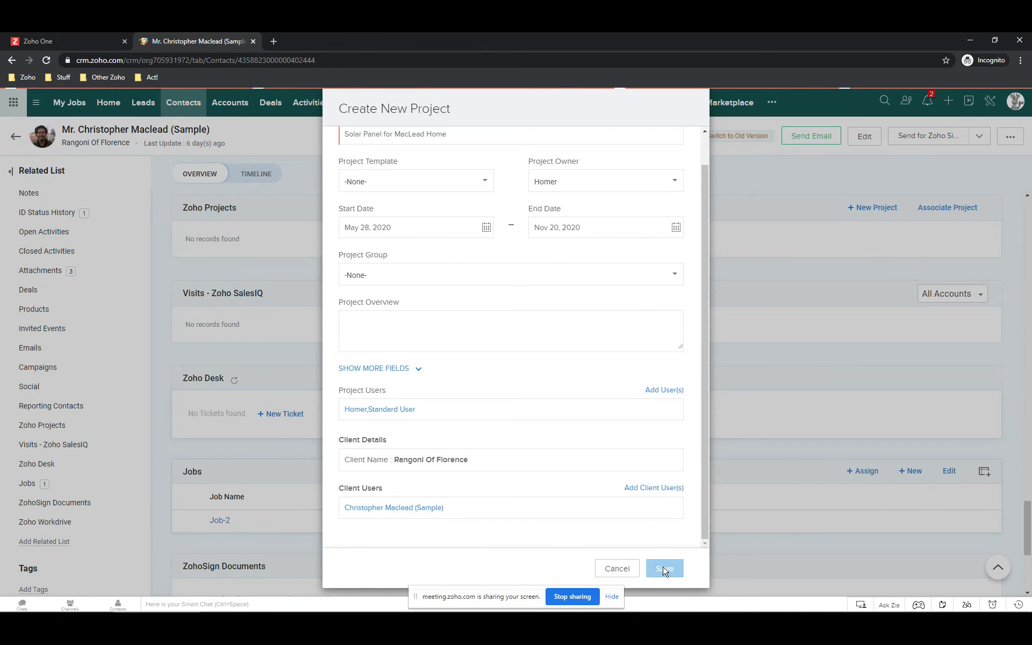
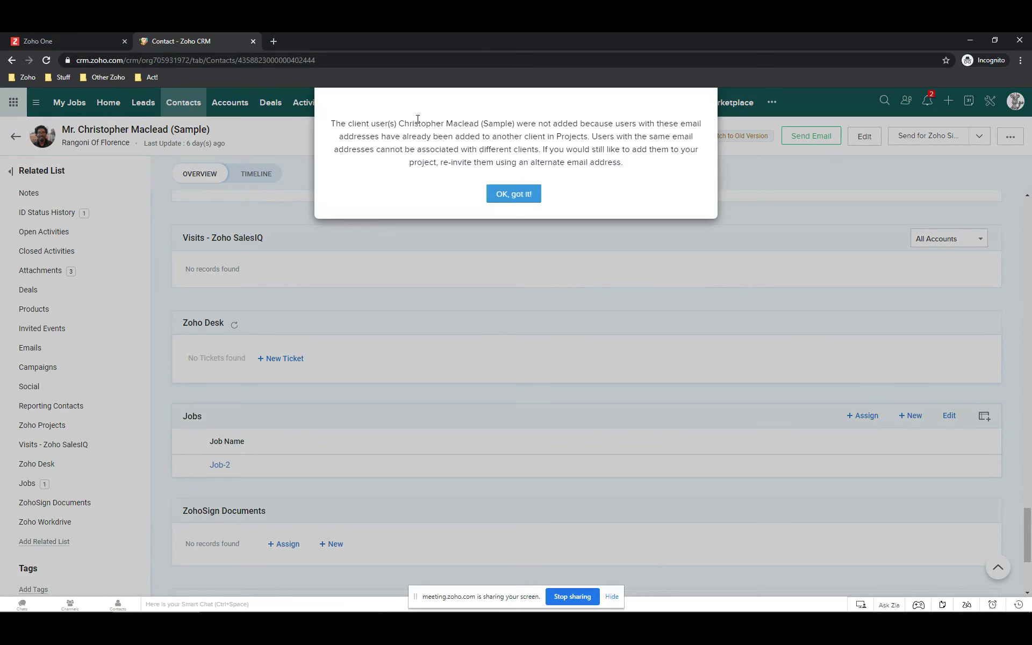
# Read and dismiss the client user notice, reload the contact record, and view its Zoho Projects related list.
pyautogui.moveTo(401, 124); pyautogui.dragTo(700, 126)
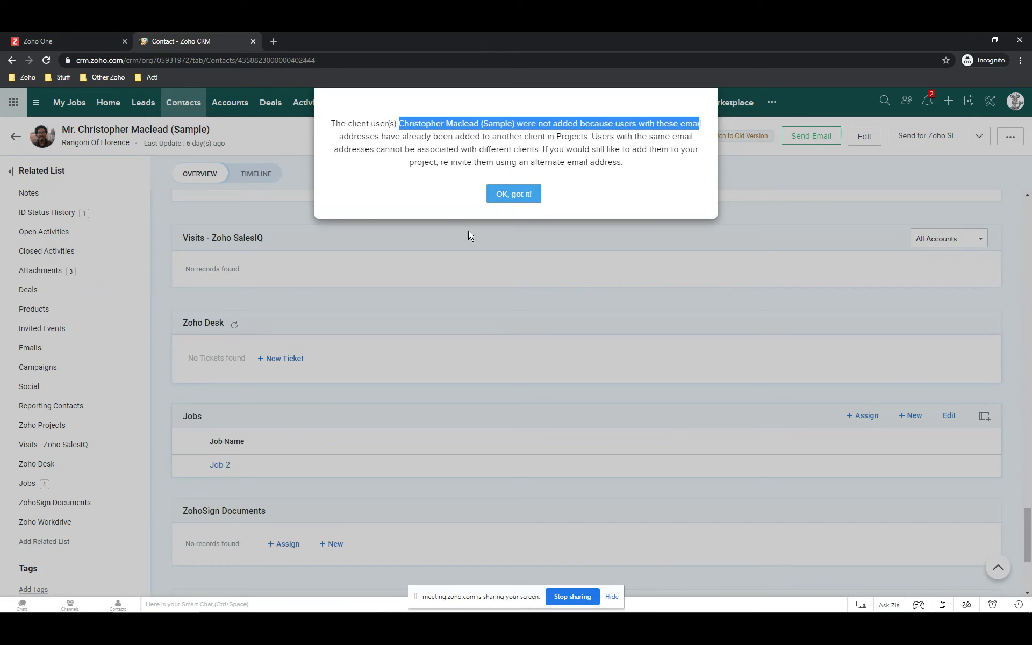
pyautogui.click(513, 194)
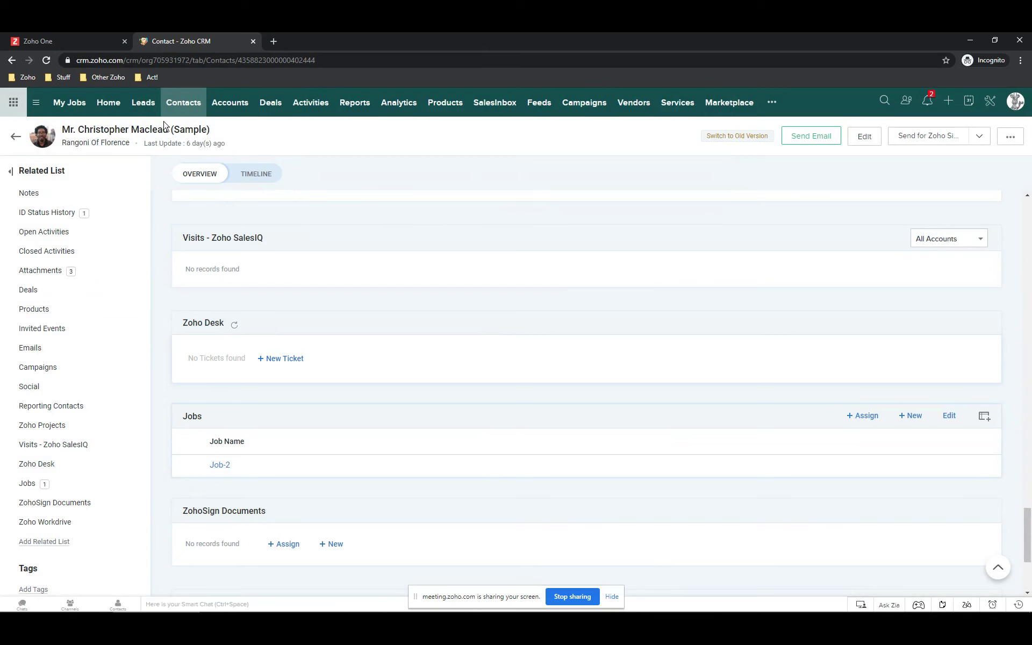
pyautogui.click(47, 59)
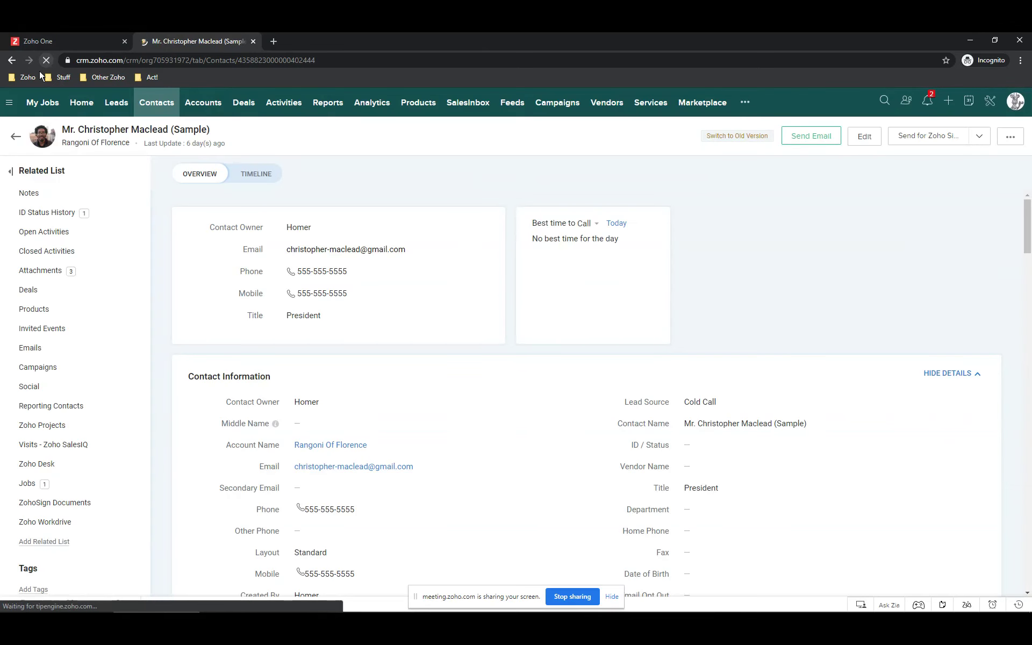
pyautogui.click(45, 425)
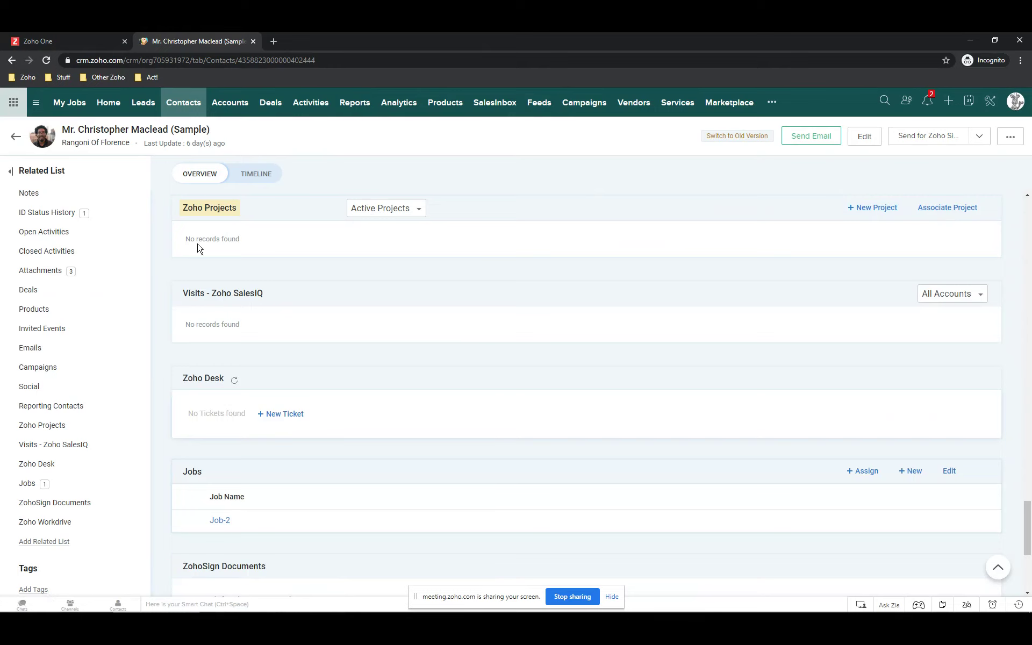
# Change the contact's email to an alternate address by adding 888 to it, and save the field.
pyautogui.scroll(10, 848, 241)
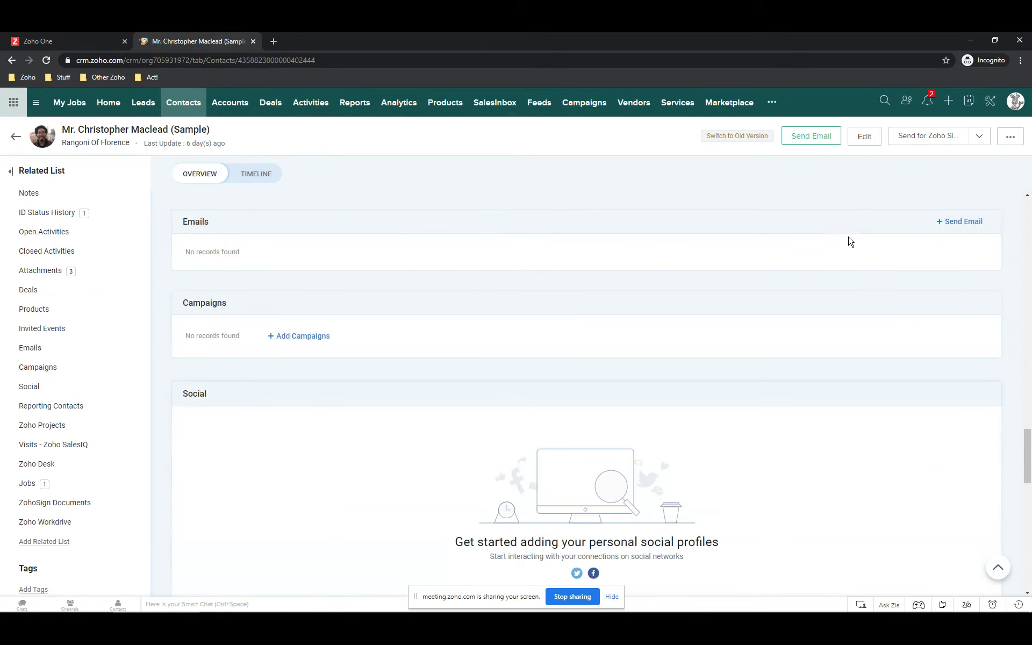
pyautogui.scroll(15, 848, 241)
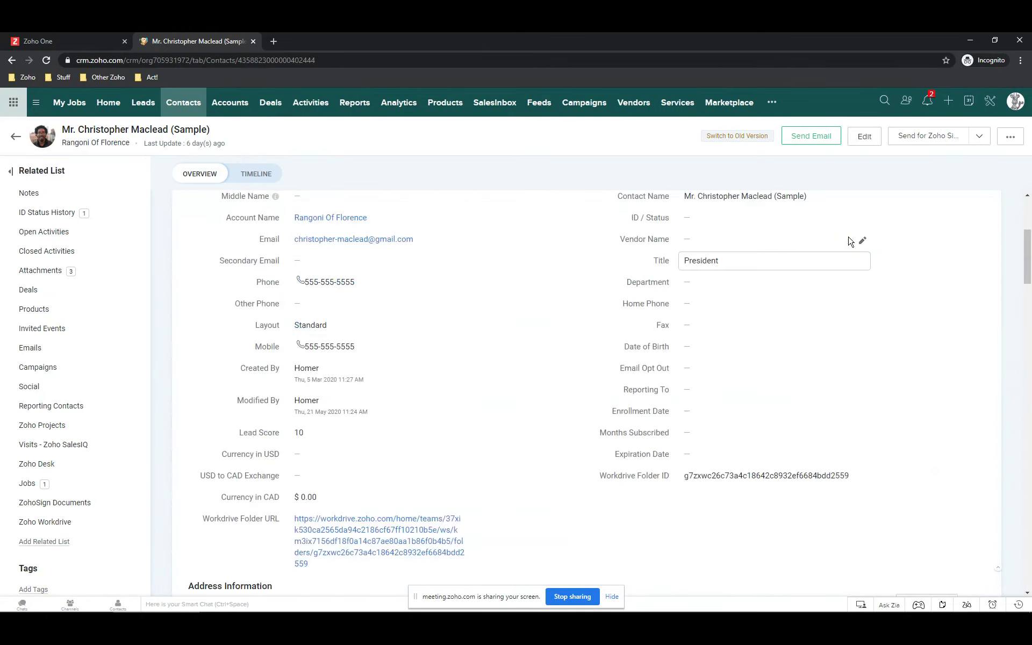
pyautogui.click(471, 466)
pyautogui.click(369, 467)
pyautogui.write('888')
pyautogui.press('Return')
# Start another new project from the contact's Zoho Projects related list and name it "Solar Panel Job #1234".
pyautogui.scroll(-20, 465, 471)
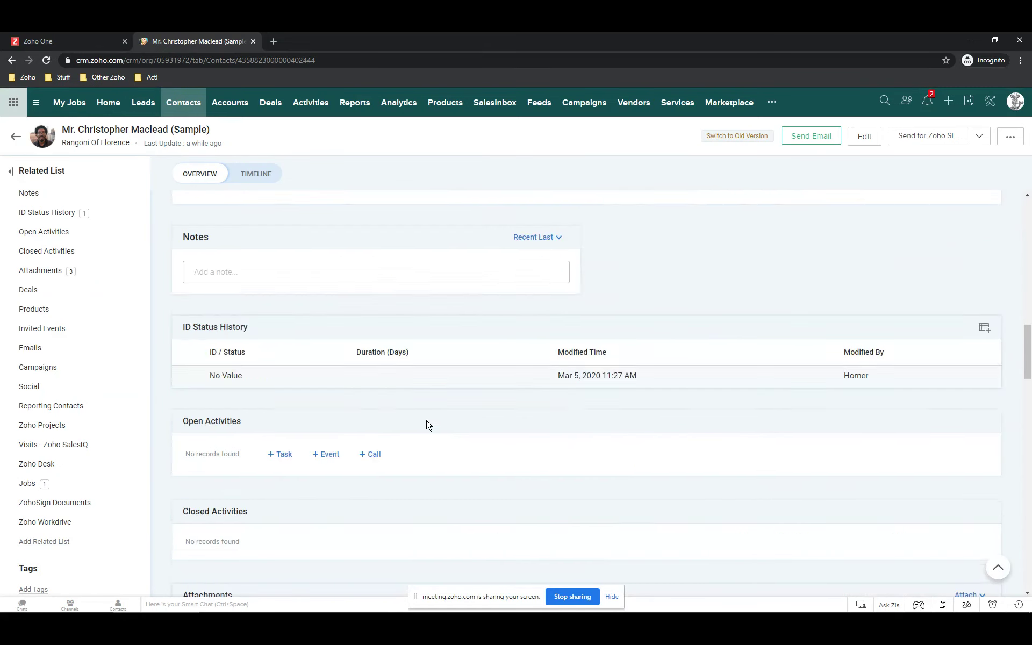
pyautogui.click(127, 425)
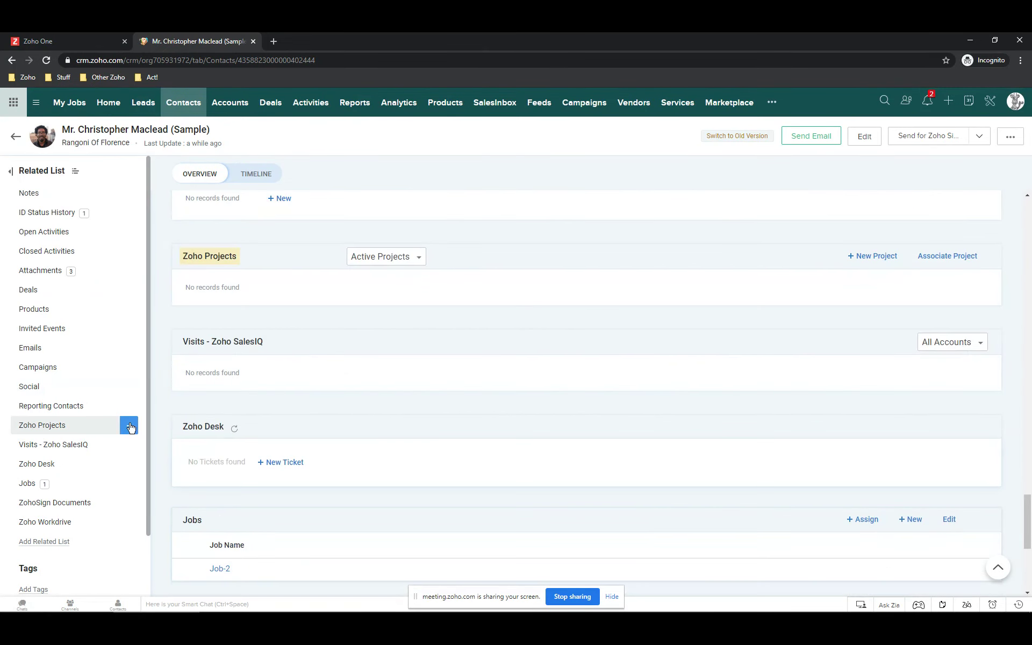
pyautogui.click(130, 428)
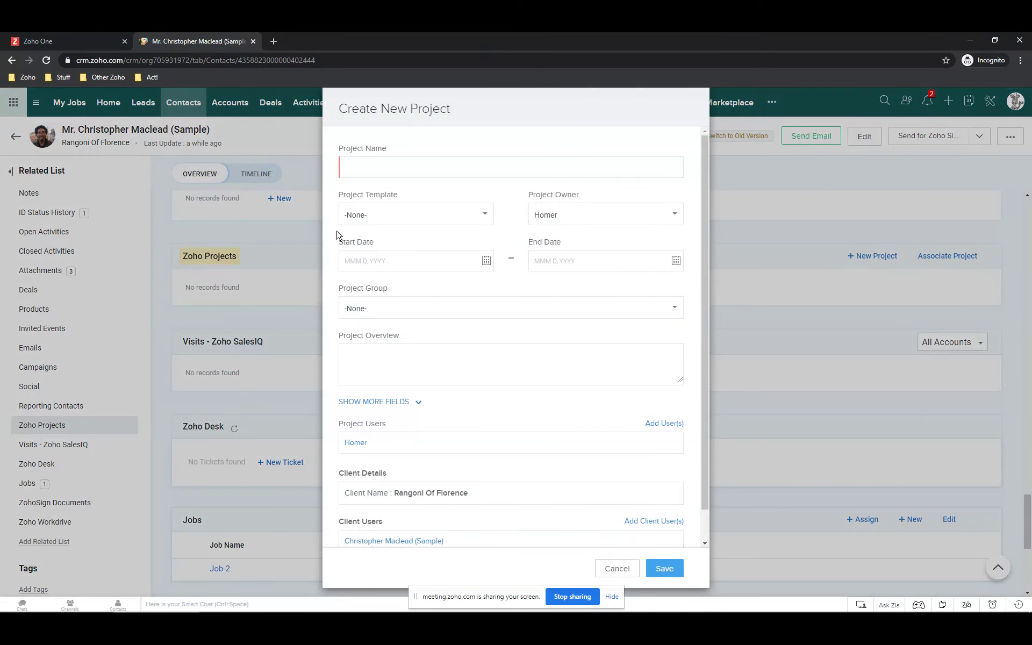
pyautogui.click(395, 168)
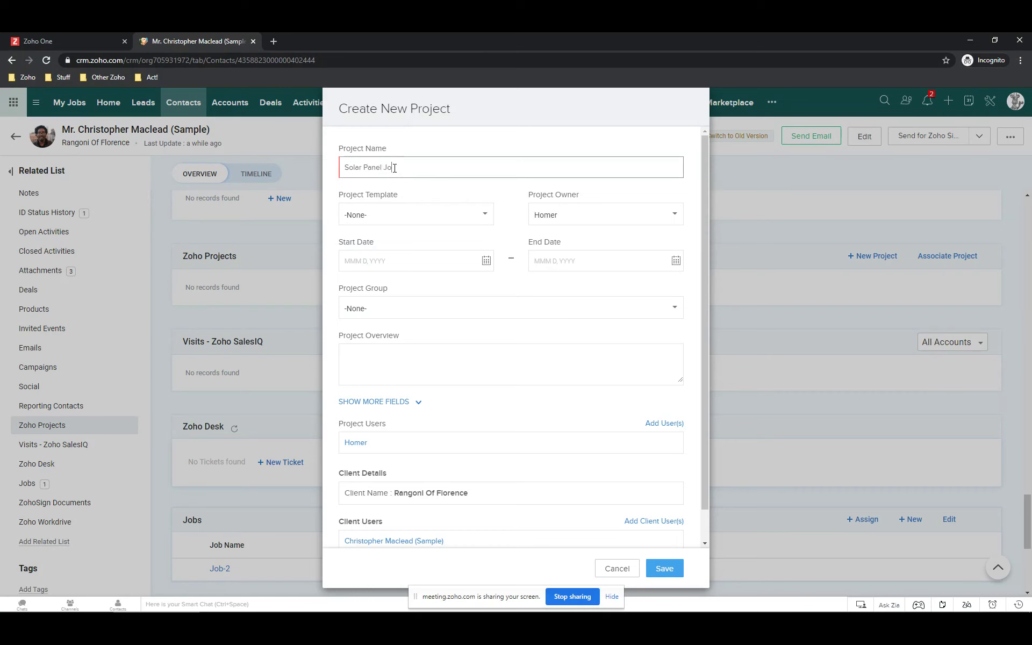
pyautogui.write('Solar Panel Job #1234')
# Set the project dates to May 28, 2020 through Oct 10, 2020 and save the project.
pyautogui.click(356, 263)
pyautogui.click(398, 376)
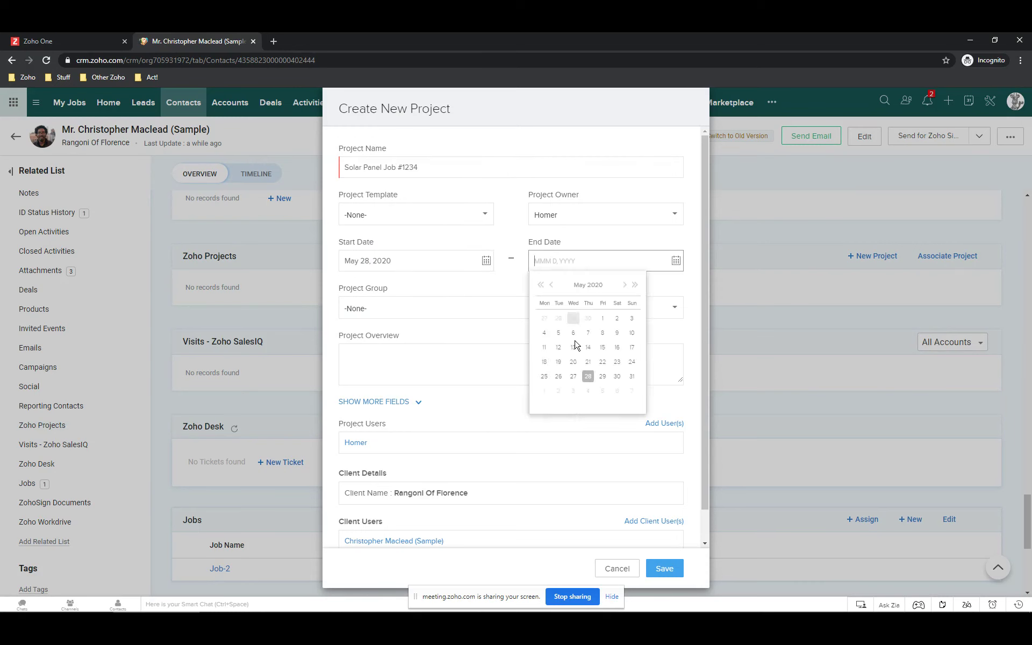
pyautogui.click(624, 285)
pyautogui.doubleClick(624, 285)
pyautogui.doubleClick(624, 285)
pyautogui.click(616, 333)
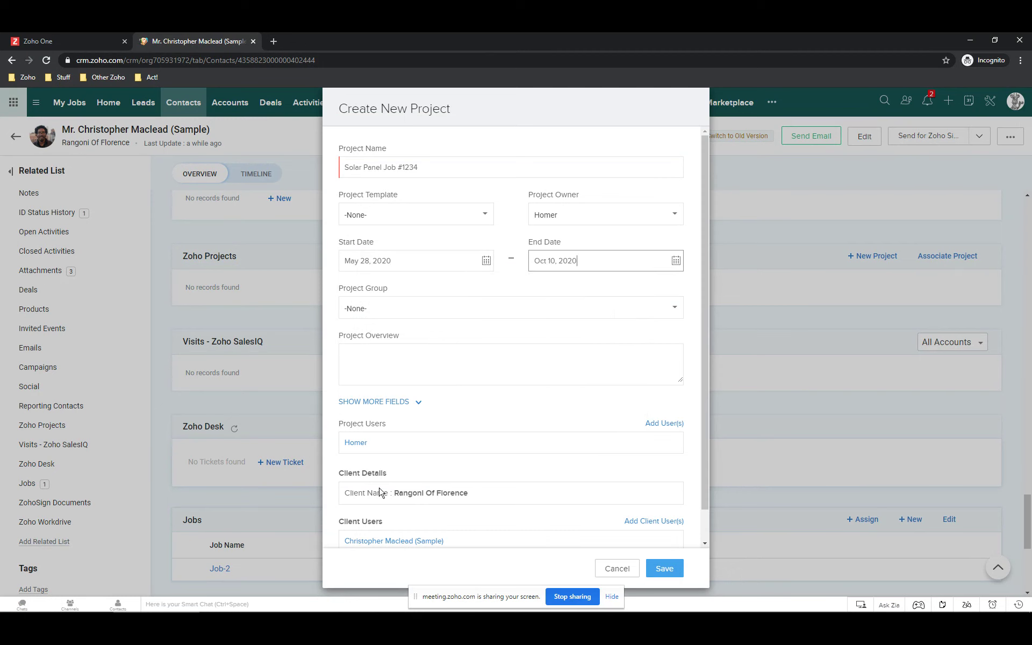
pyautogui.scroll(-1, 403, 529)
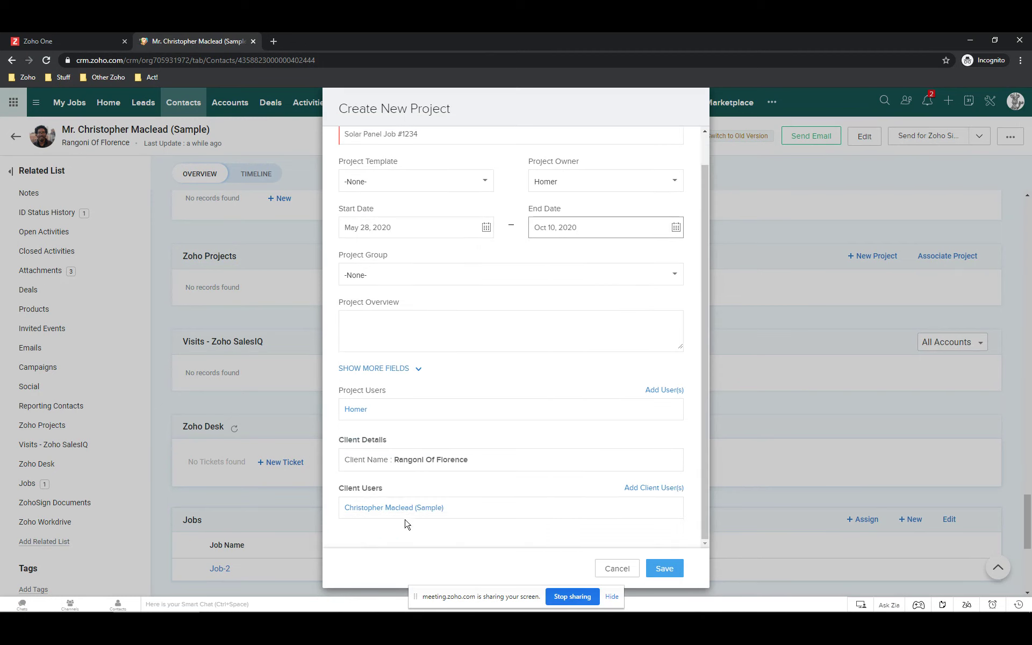
pyautogui.click(665, 569)
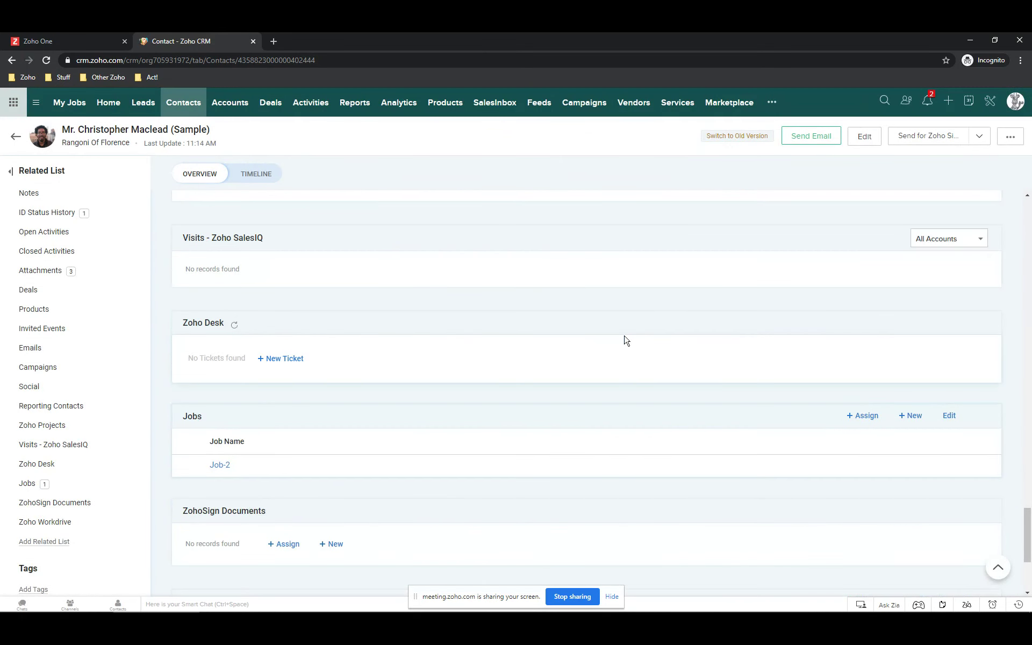
# Dismiss the client user notice, check the contact's Zoho Projects related list, and open the Rangoni Of Florence account.
pyautogui.click(35, 426)
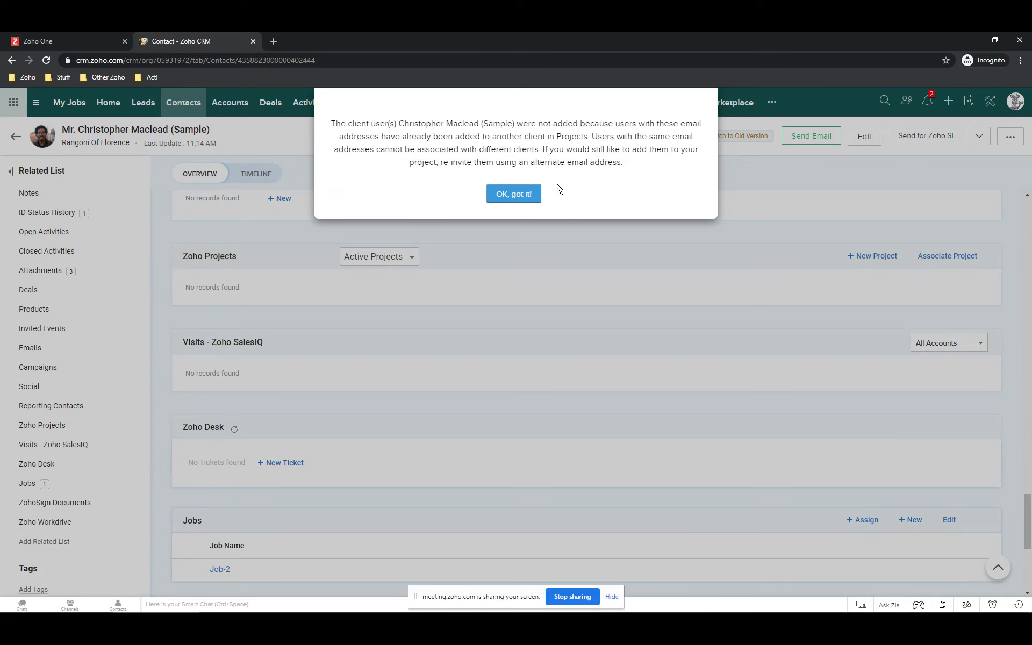
pyautogui.click(518, 194)
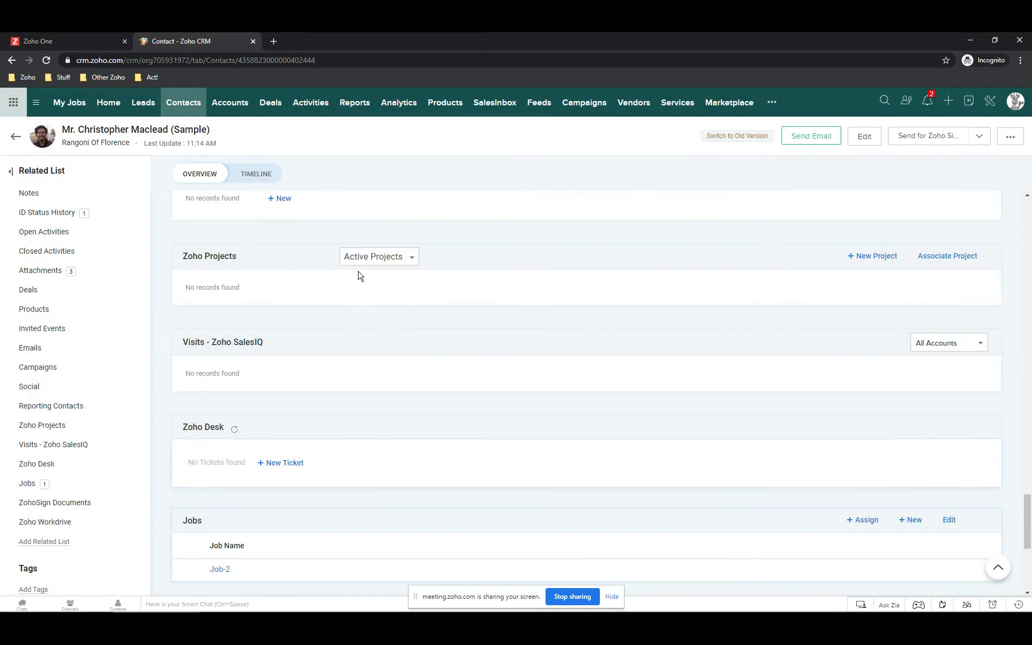
pyautogui.click(95, 143)
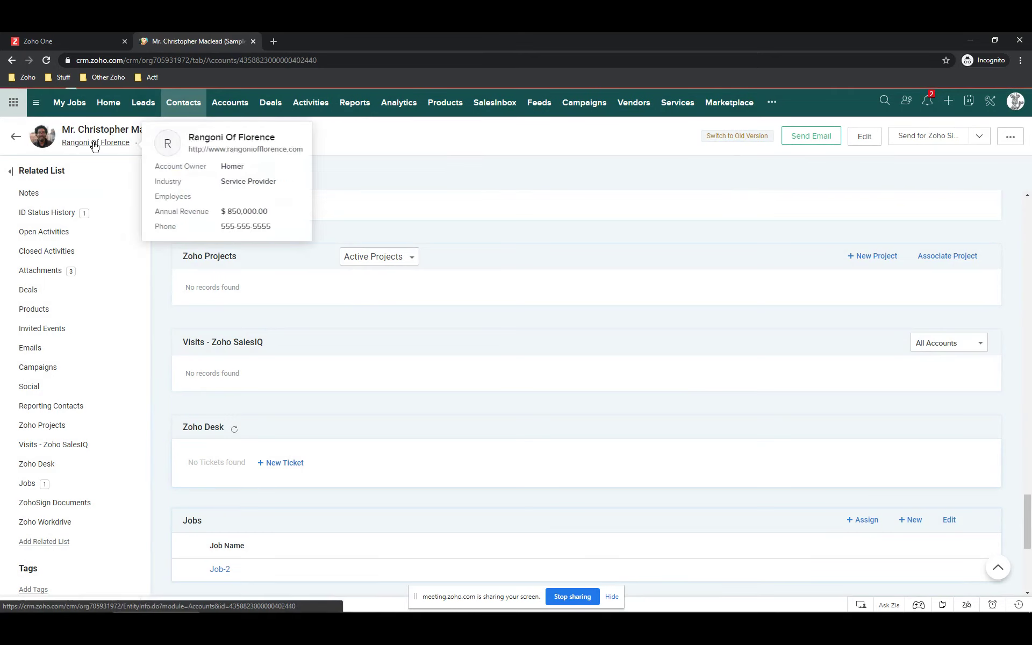
# Check the account's Zoho Projects related list and open the Solar Panel Job #1234 project from it.
pyautogui.click(37, 408)
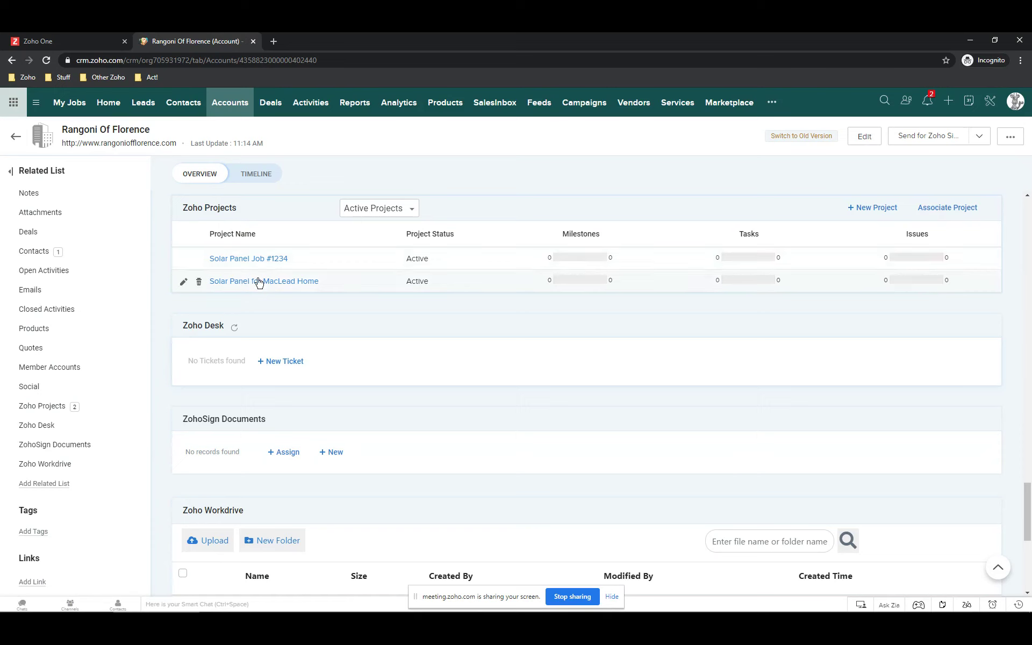
pyautogui.click(250, 261)
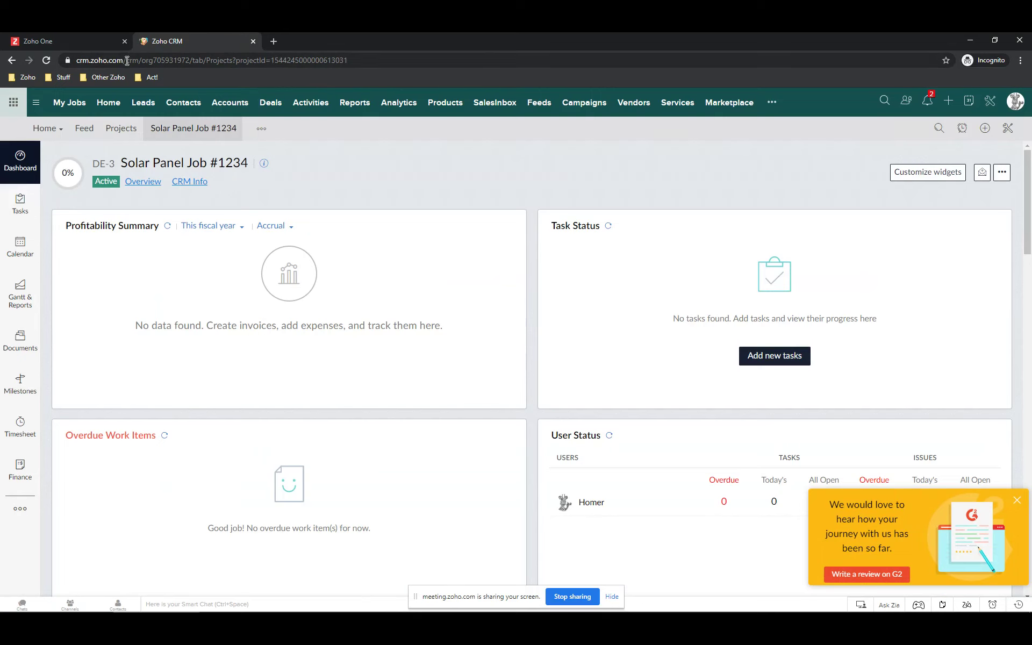
# Switch to Zoho Projects by launching it from Zoho One, and dismiss the G2 review request.
pyautogui.click(86, 41)
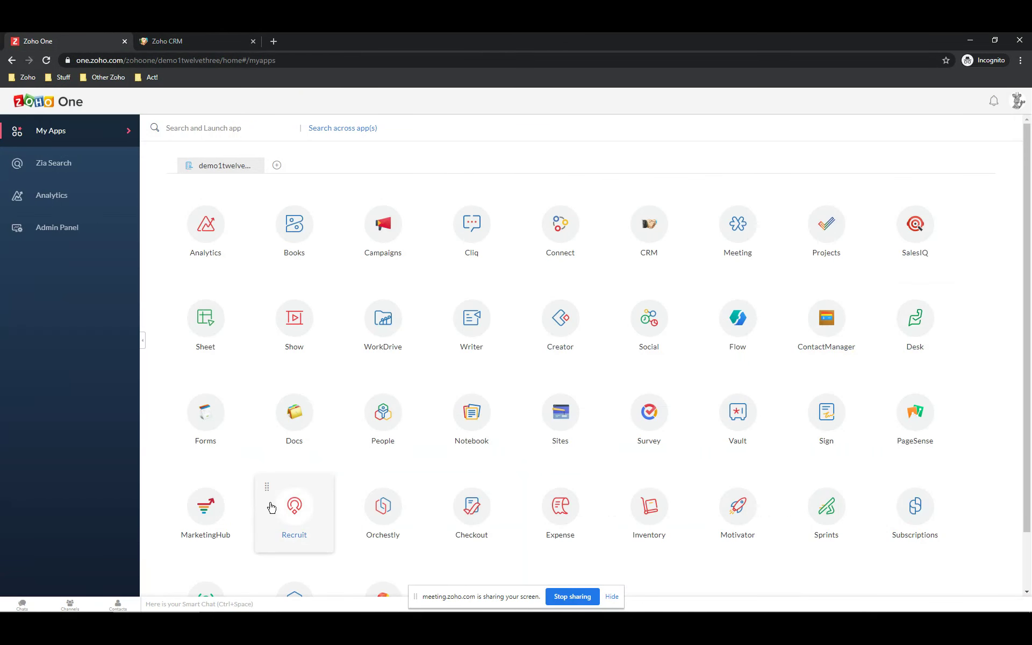
pyautogui.click(826, 224)
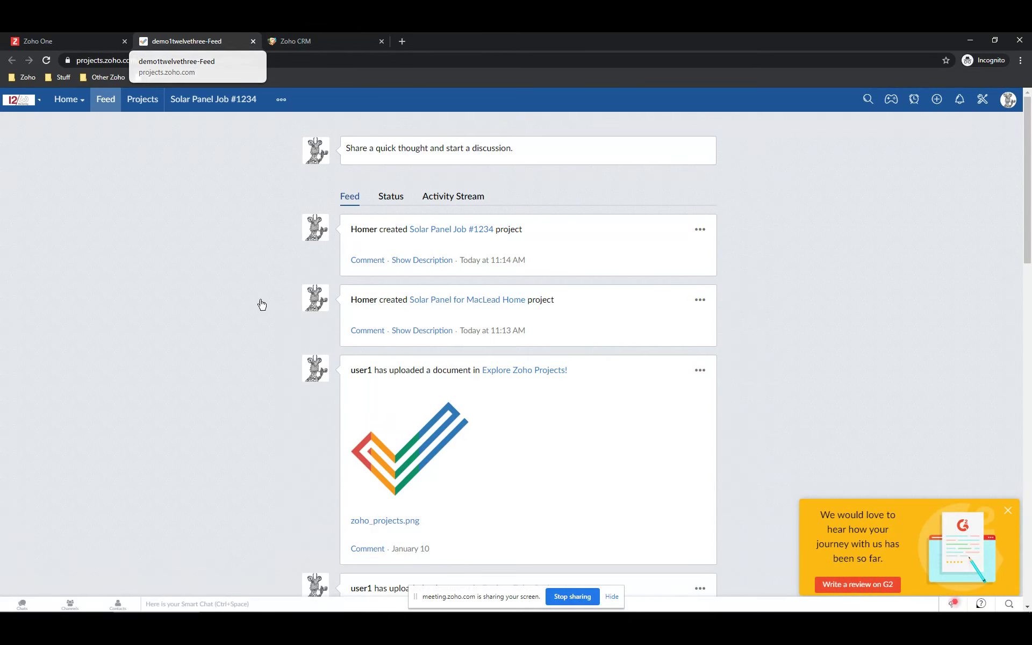
pyautogui.click(1007, 510)
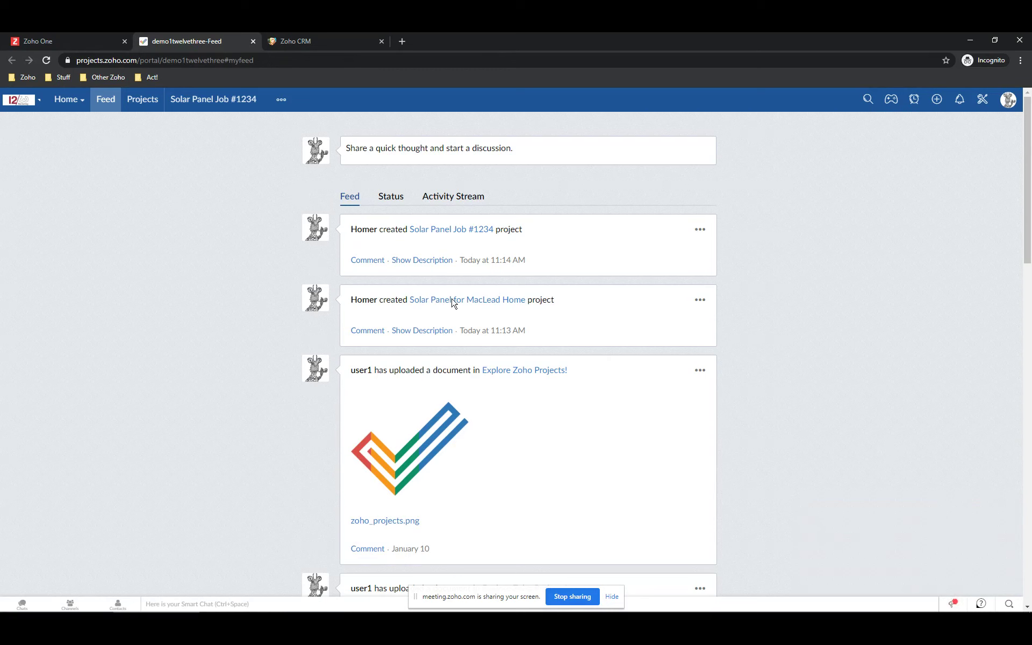
# Look through the portal's feed and the dashboard widgets of the Solar Panel Job #1234 project.
pyautogui.scroll(-4, 439, 412)
pyautogui.scroll(-8, 439, 411)
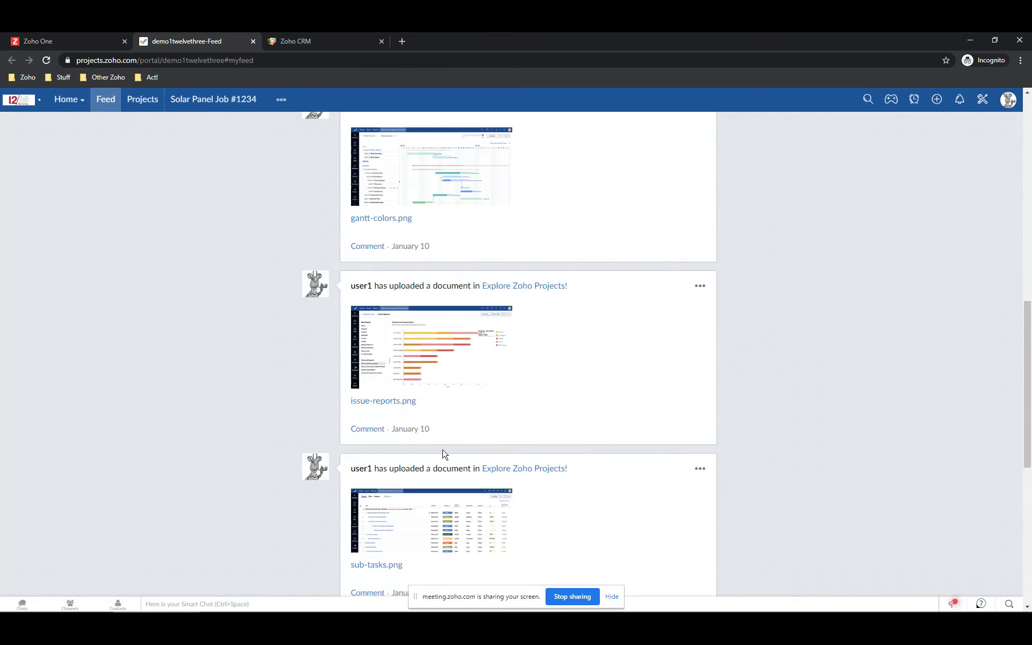
pyautogui.scroll(-8, 435, 429)
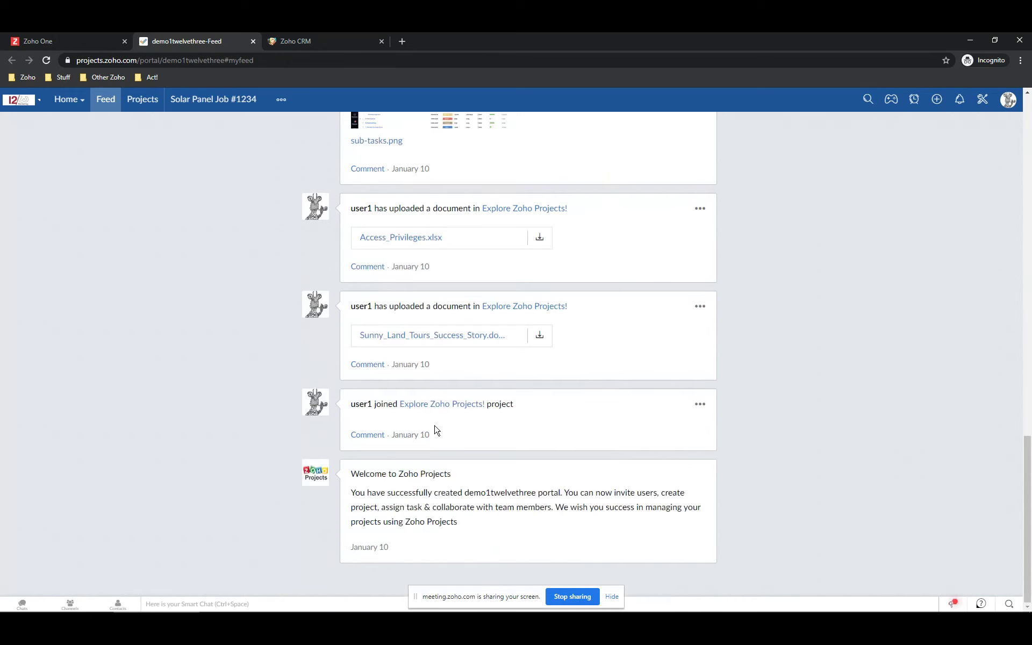
pyautogui.scroll(6, 435, 428)
pyautogui.scroll(15, 436, 429)
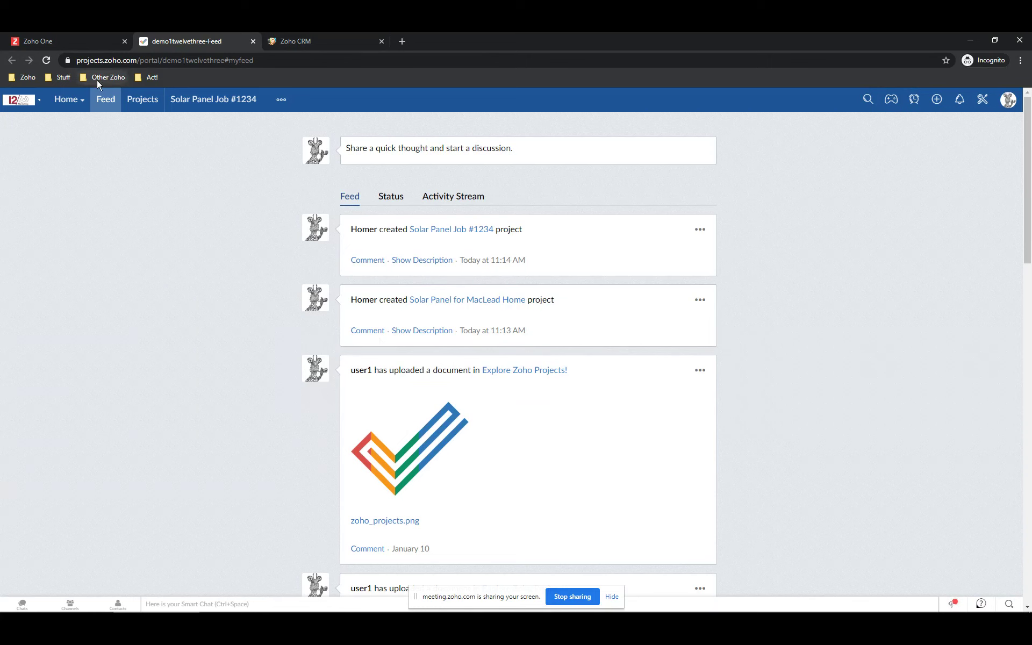
pyautogui.click(233, 106)
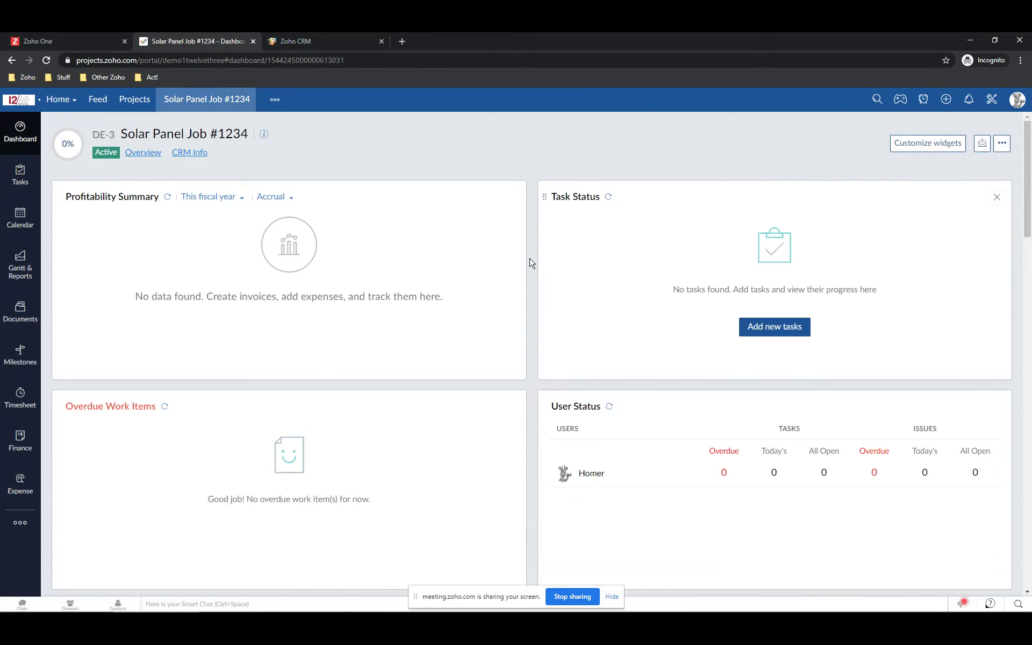
pyautogui.scroll(-2, 147, 433)
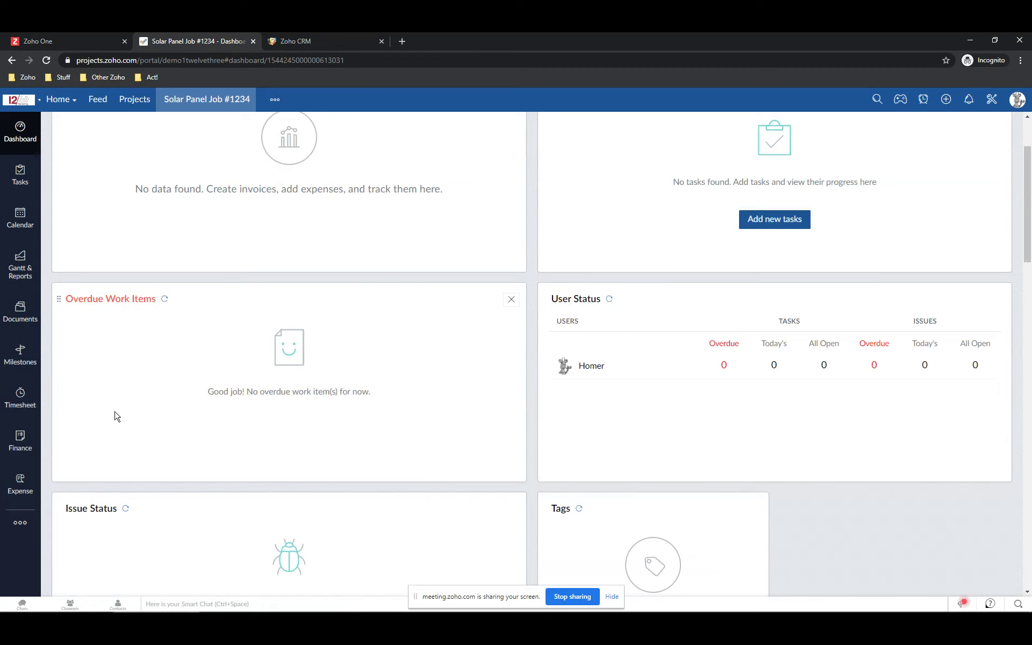
pyautogui.scroll(-3, 113, 414)
pyautogui.scroll(-4, 698, 430)
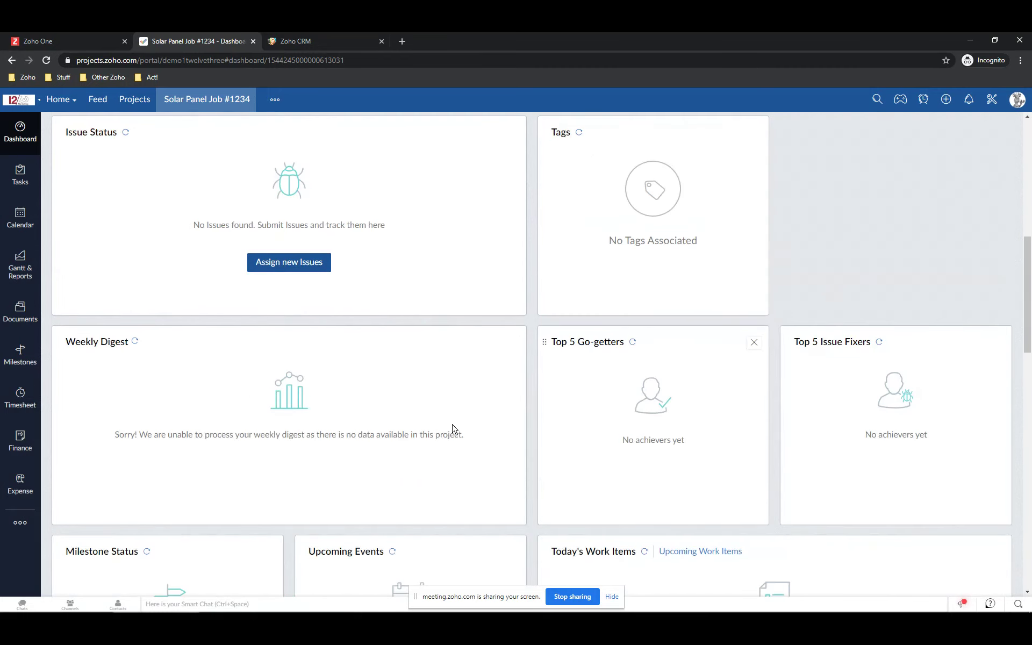
pyautogui.scroll(-4, 204, 425)
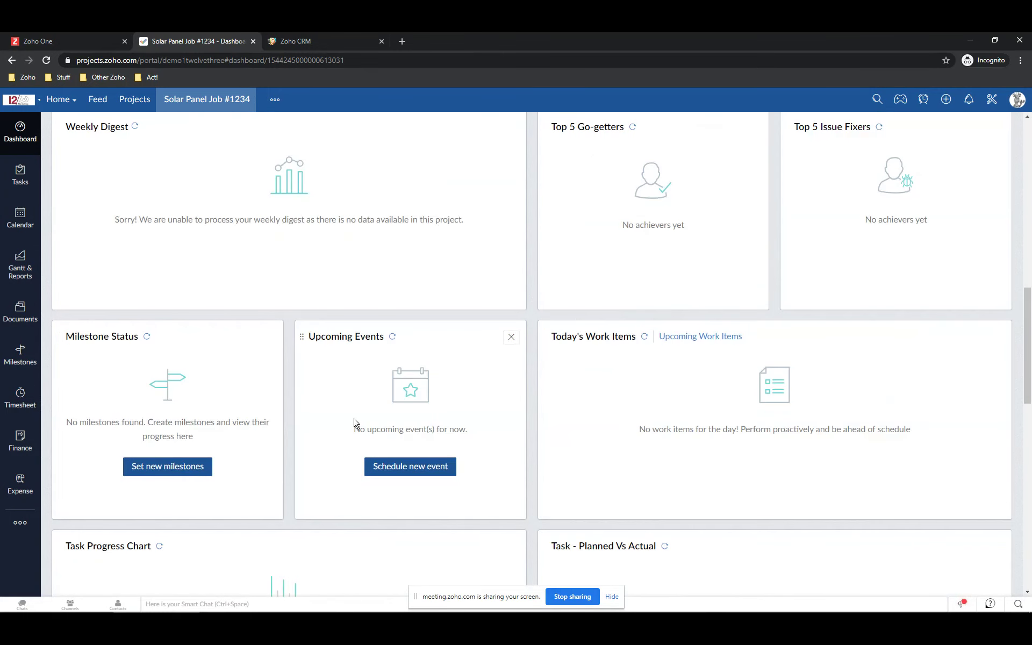
pyautogui.scroll(12, 354, 423)
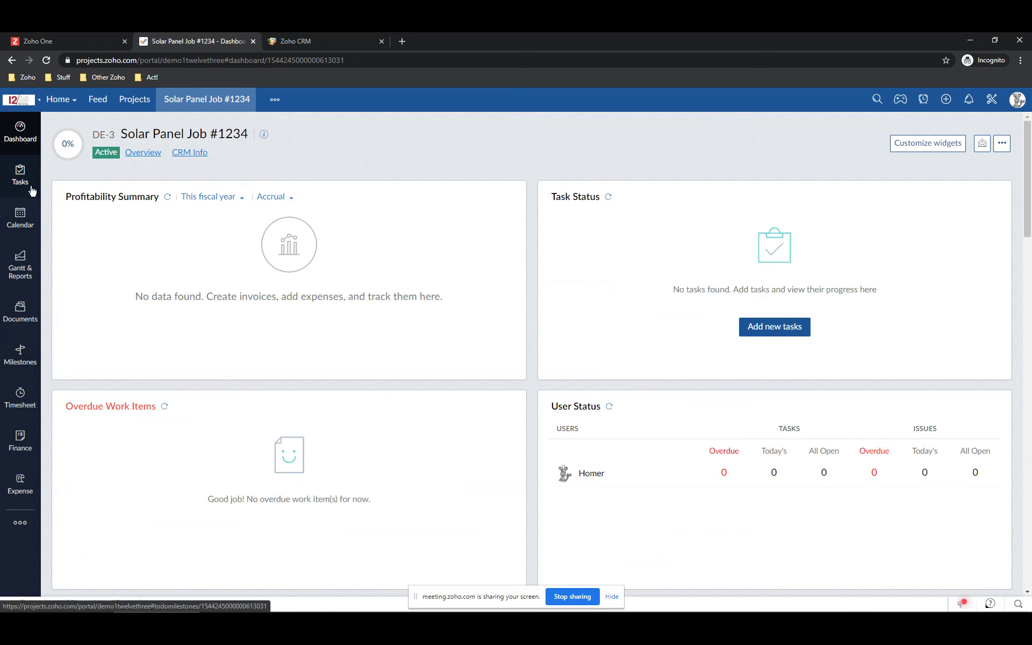
# Add a milestone named "Permits & Authorizations" to the project, with end date 06-04-2020 and the External flag.
pyautogui.click(20, 356)
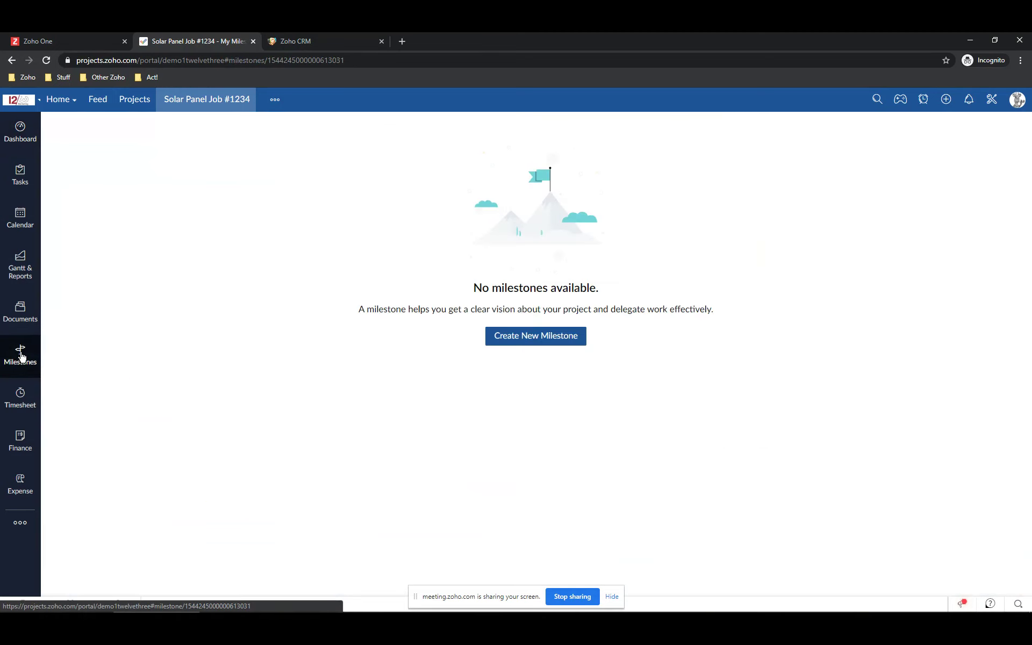
pyautogui.click(513, 336)
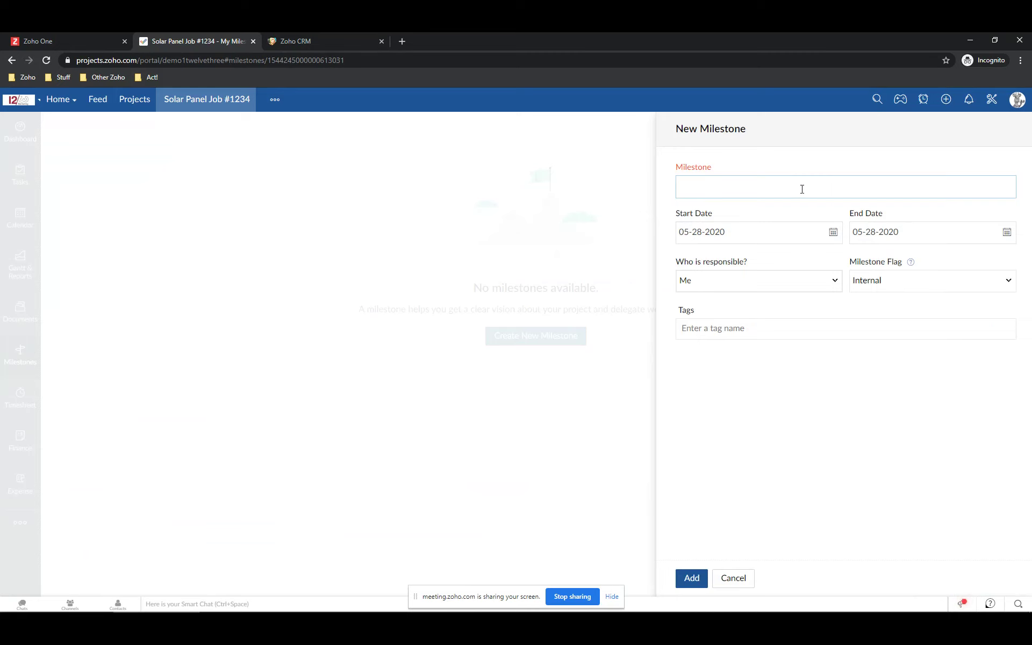
pyautogui.write('Permits & Authorizations')
pyautogui.click(873, 232)
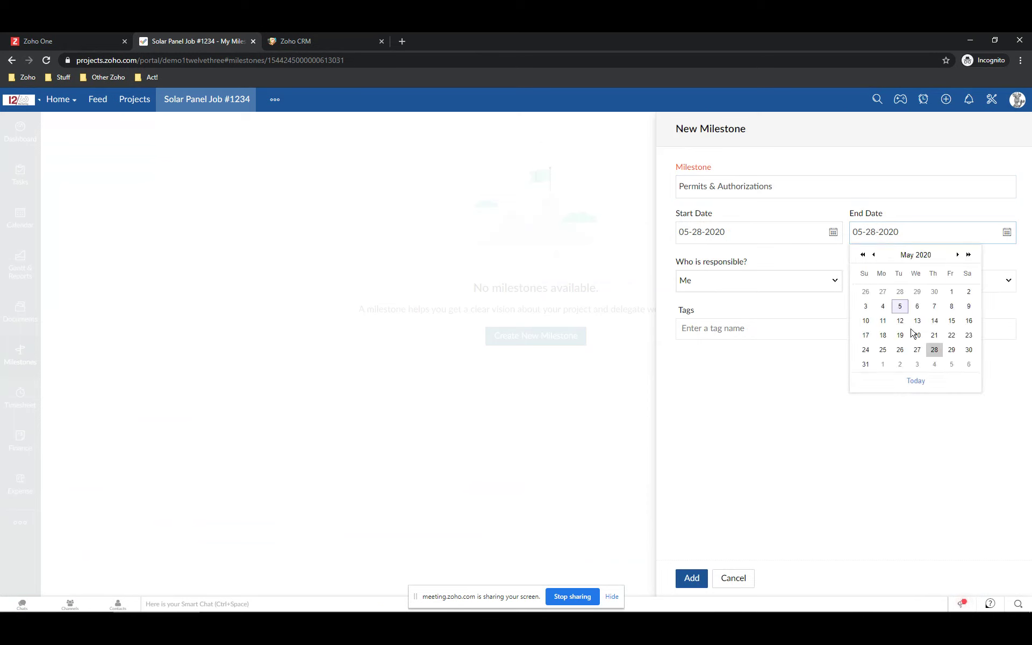
pyautogui.click(934, 363)
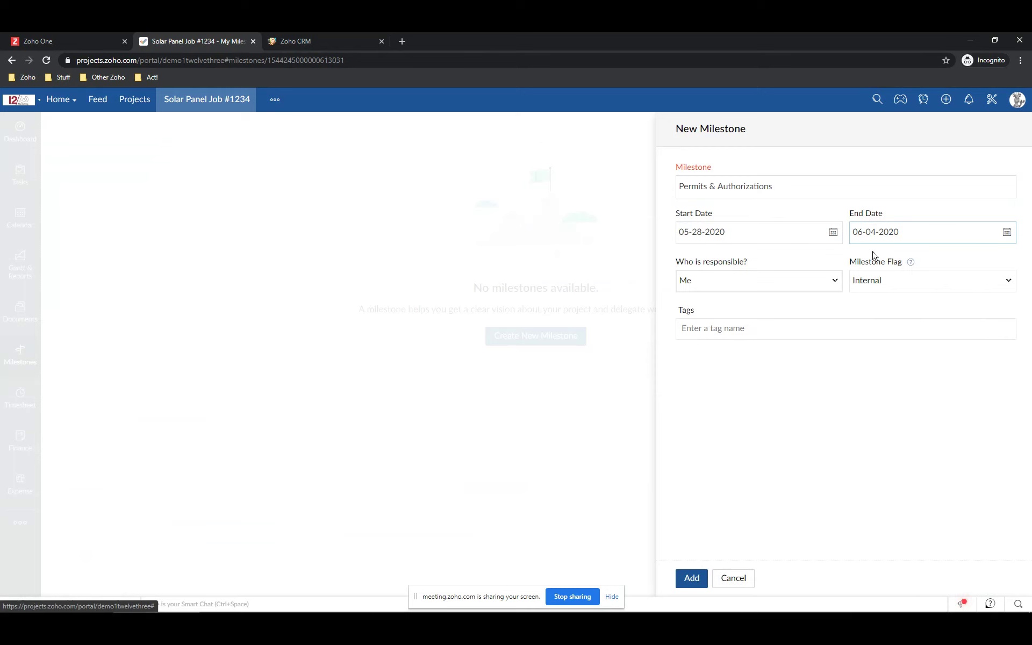
pyautogui.click(867, 288)
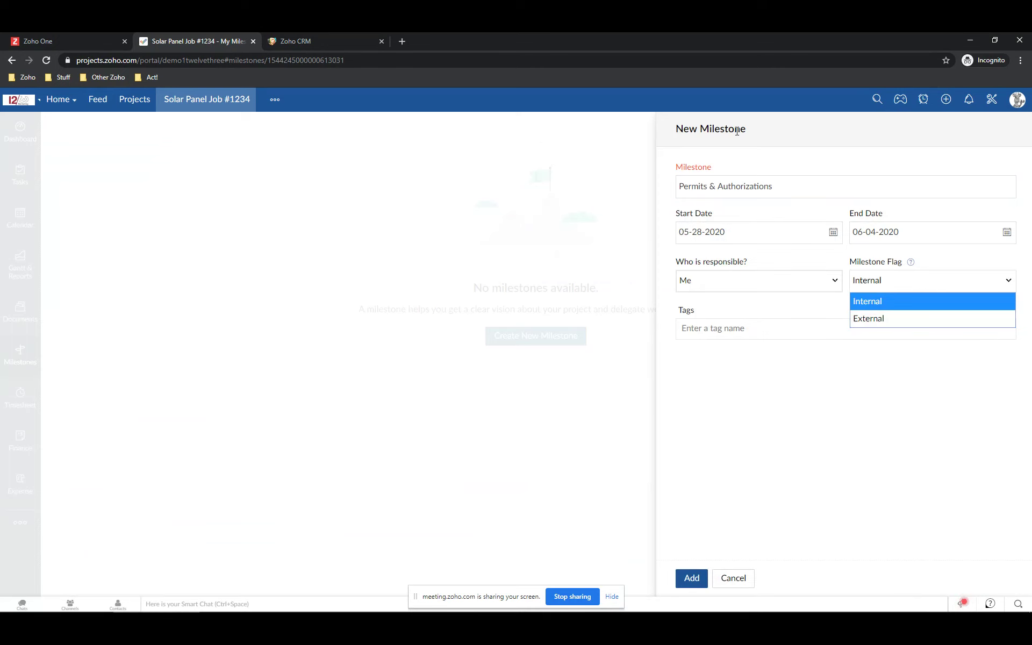
pyautogui.click(871, 319)
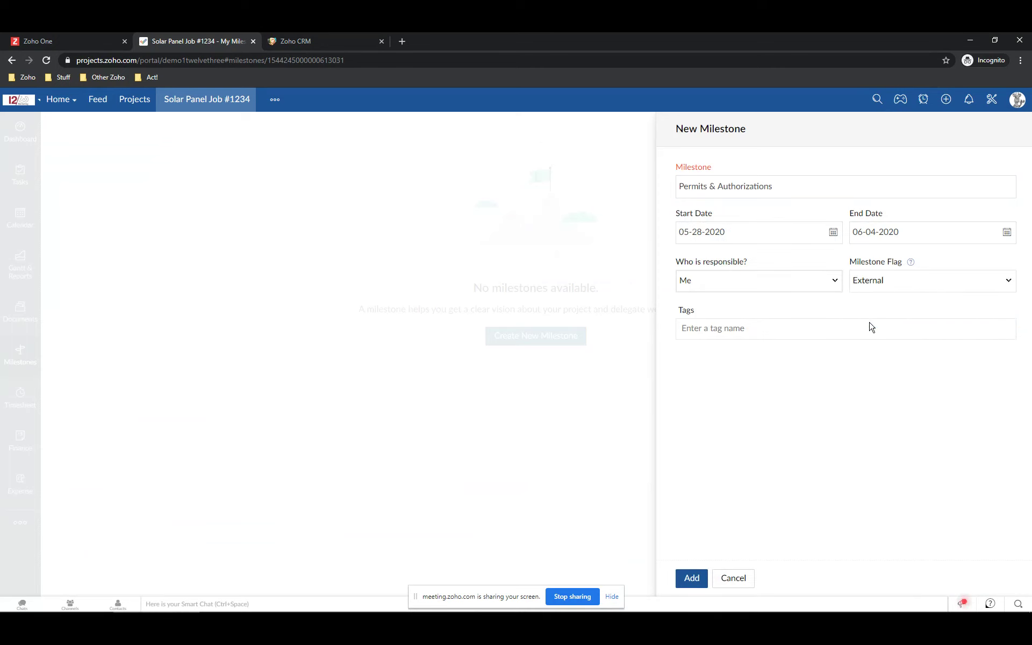
pyautogui.click(692, 579)
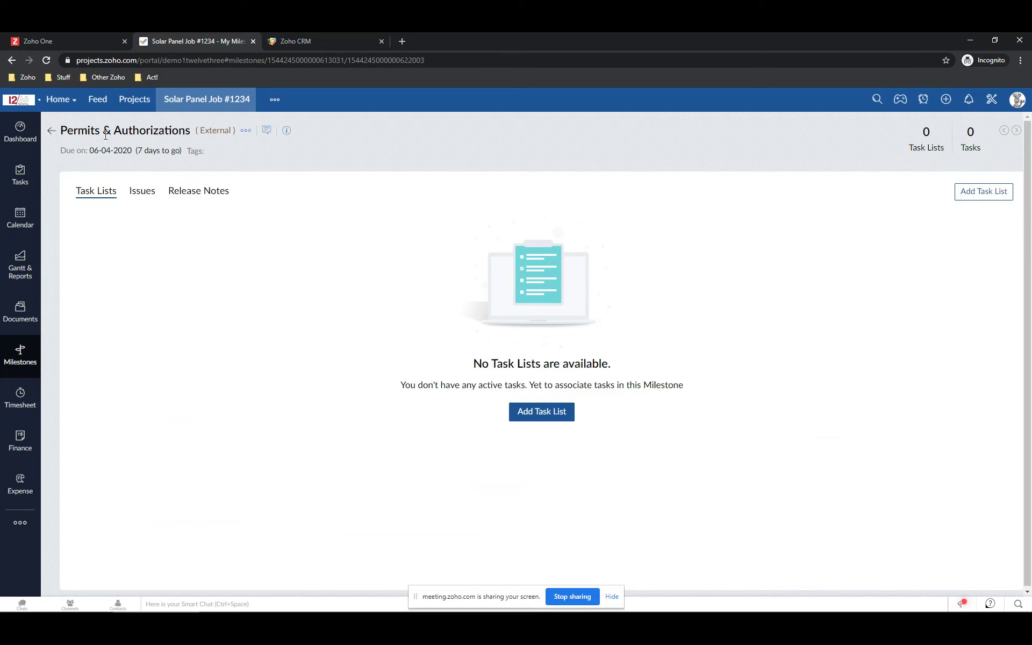
# Add another milestone named "Construction Complete", with start date 06-05-2020 and end date 07-24-2020.
pyautogui.click(20, 370)
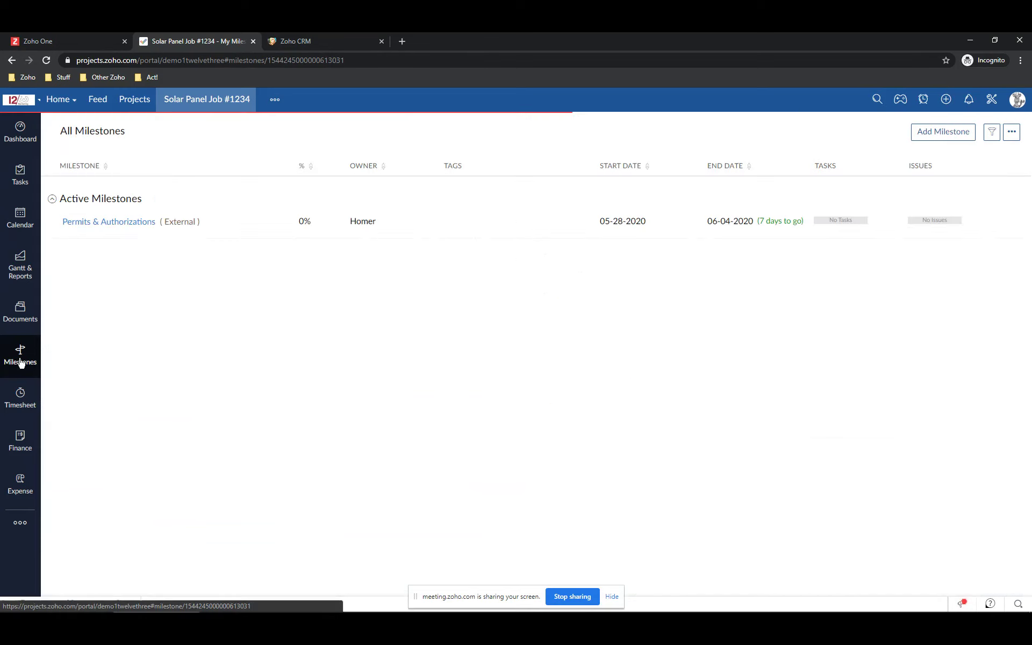
pyautogui.click(950, 138)
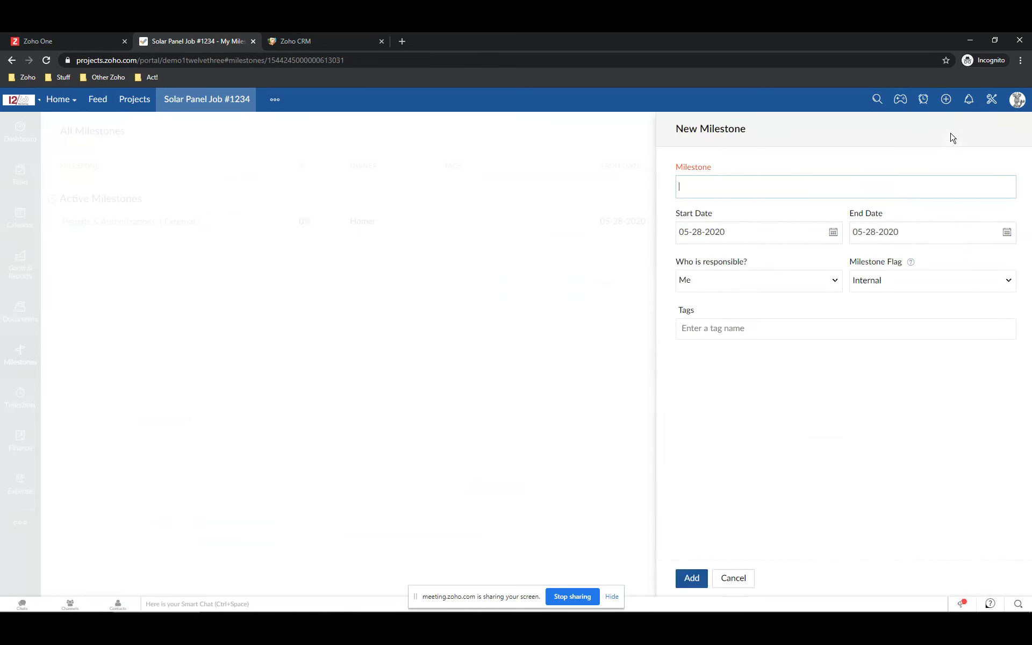
pyautogui.write('Construction Complete')
pyautogui.click(703, 232)
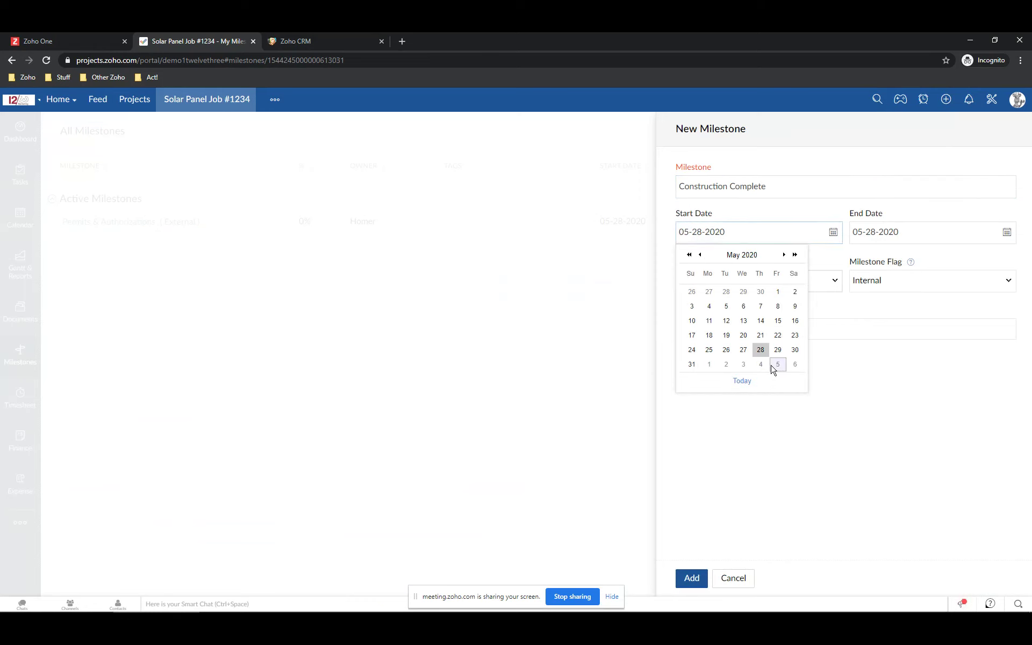
pyautogui.click(778, 365)
pyautogui.click(878, 235)
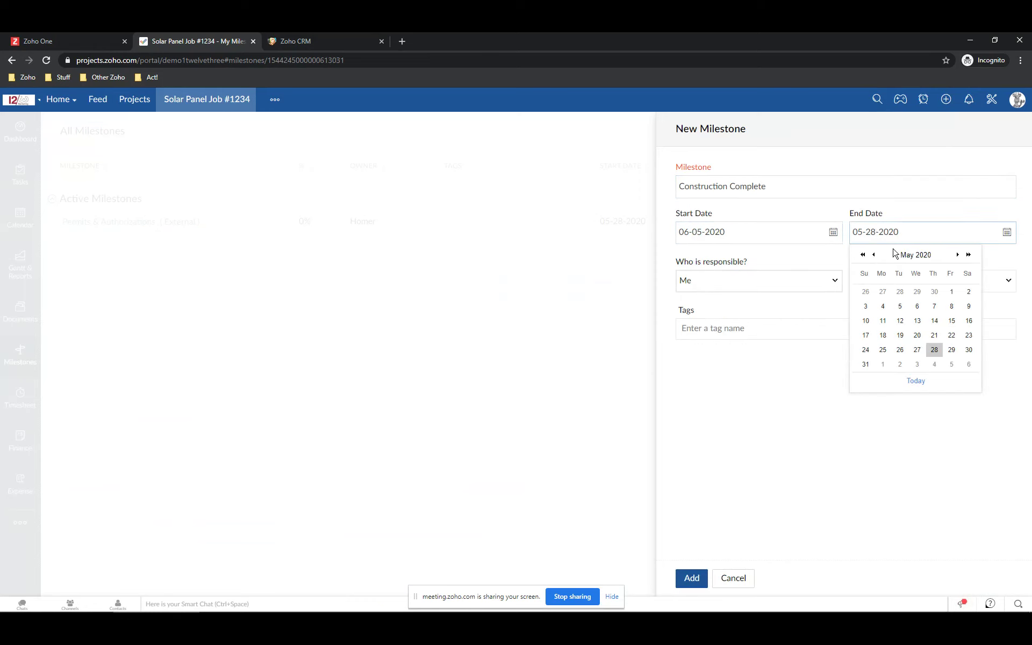
pyautogui.click(958, 256)
pyautogui.click(957, 256)
pyautogui.click(952, 337)
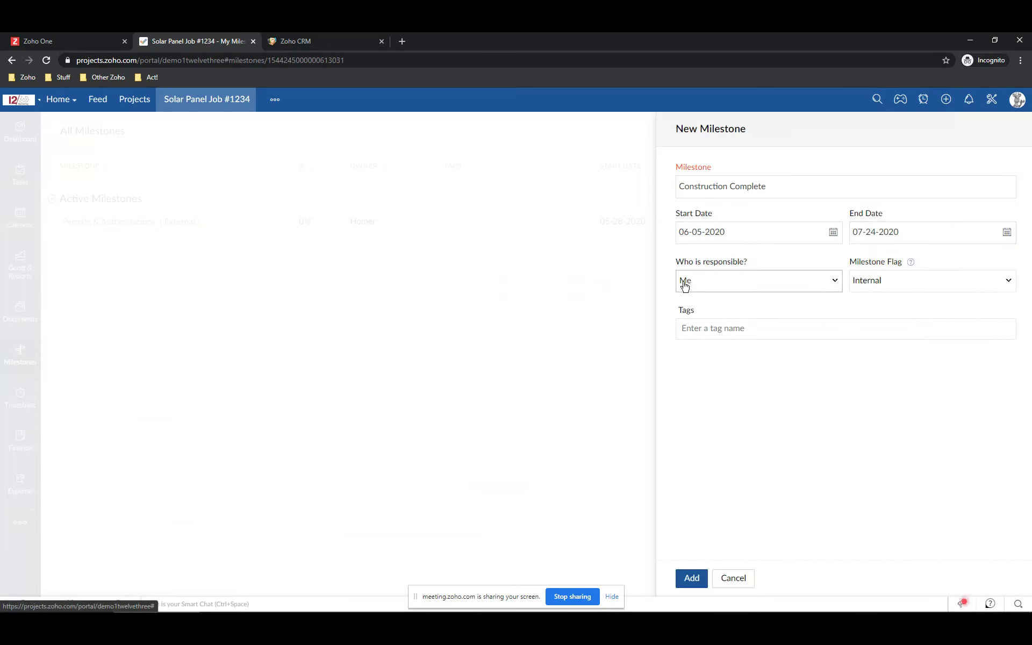
pyautogui.click(692, 579)
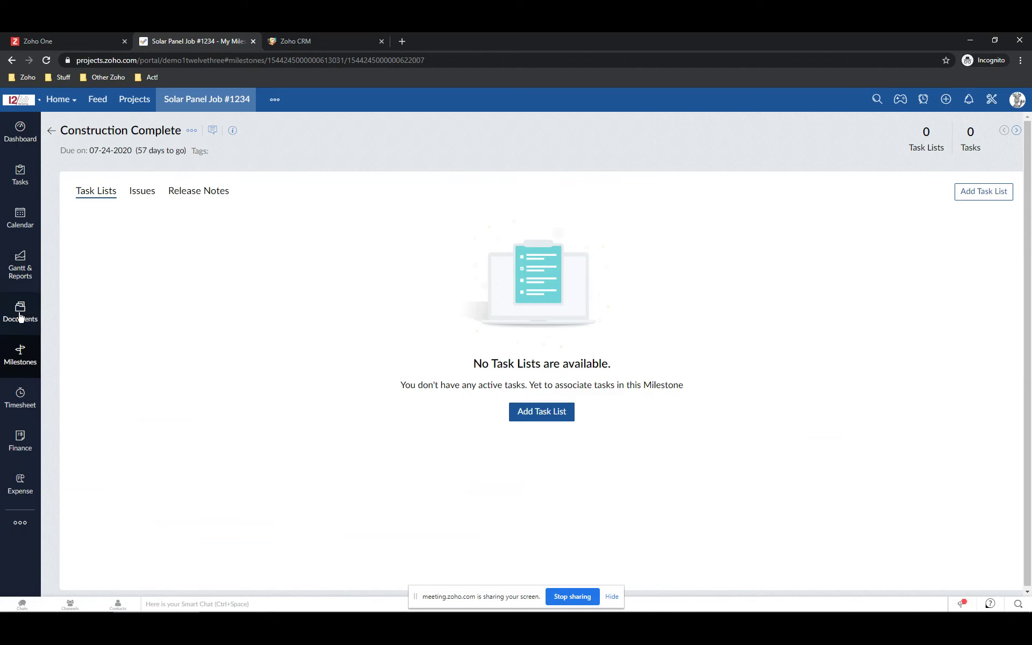
# Return to the list of all milestones and open the Permits & Authorizations milestone.
pyautogui.click(49, 131)
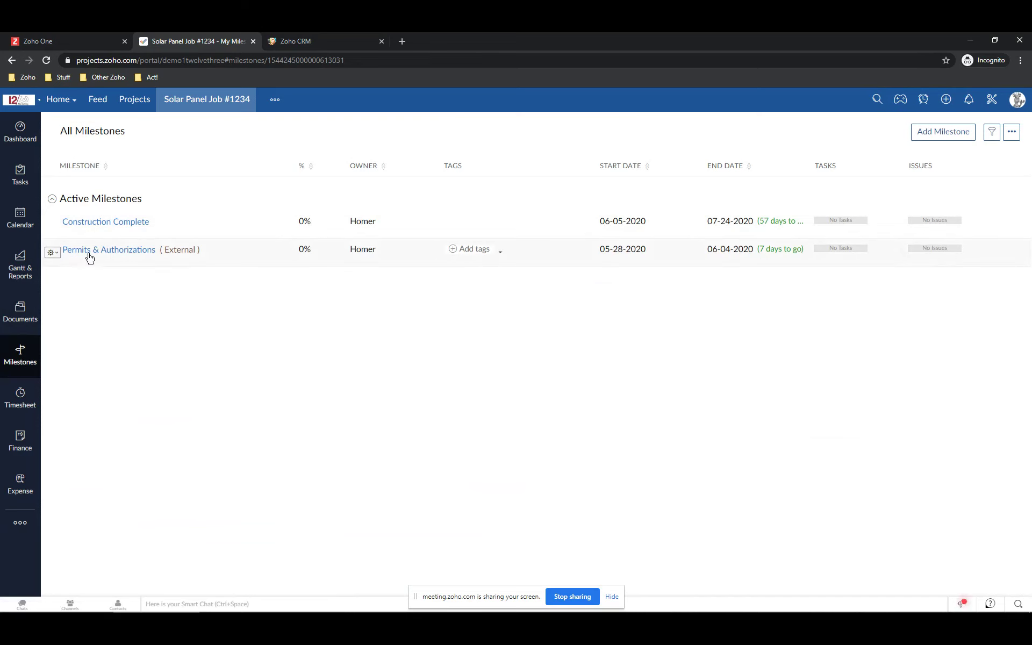
pyautogui.click(138, 255)
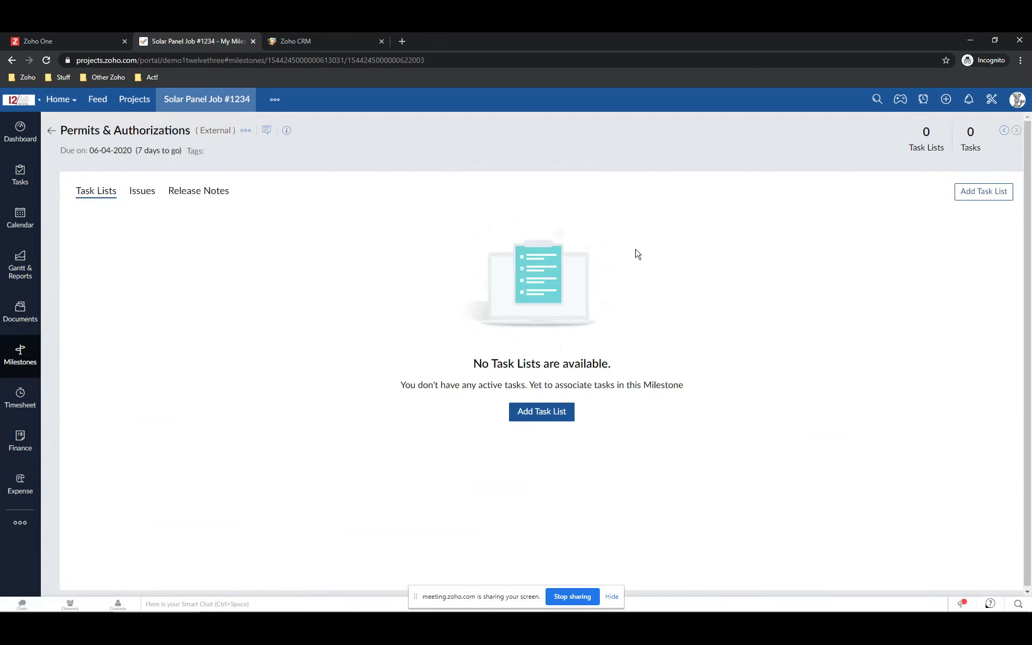
pyautogui.click(553, 412)
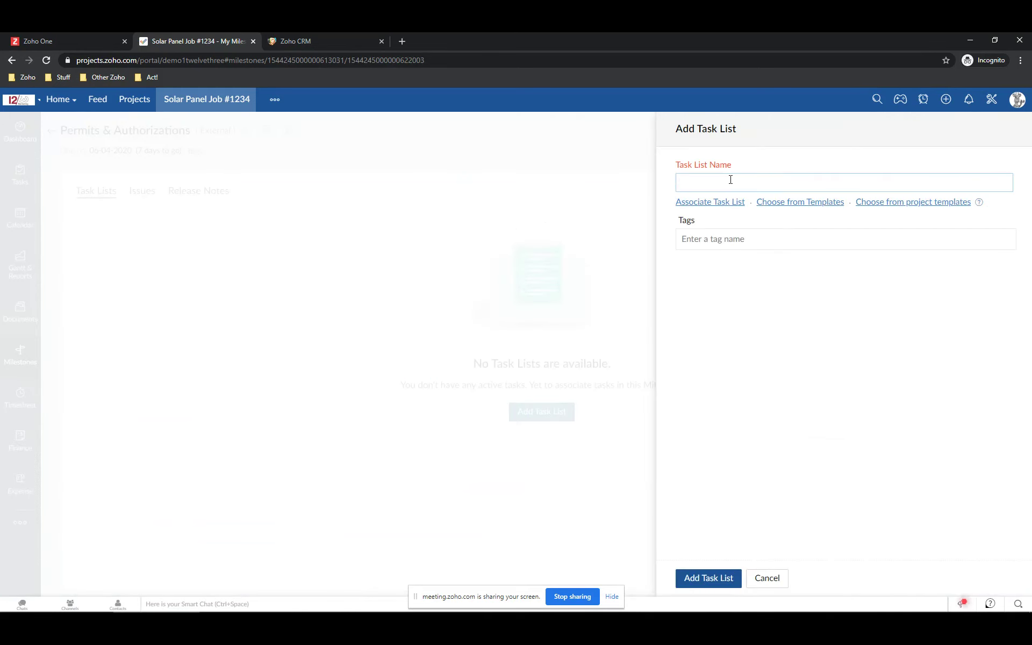
pyautogui.write('Architectura')
pyautogui.write('l Drawings')
pyautogui.click(765, 579)
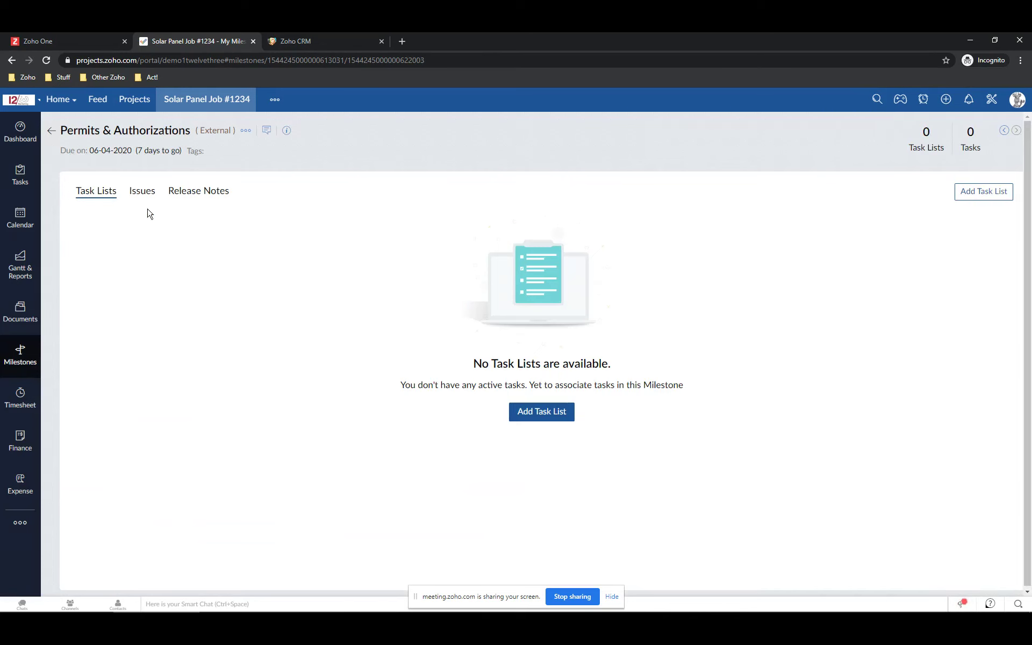
# Add a task list named "Pre-Construction" to the Permits & Authorizations milestone.
pyautogui.click(540, 417)
pyautogui.moveTo(772, 181); pyautogui.dragTo(555, 190)
pyautogui.write('Pr')
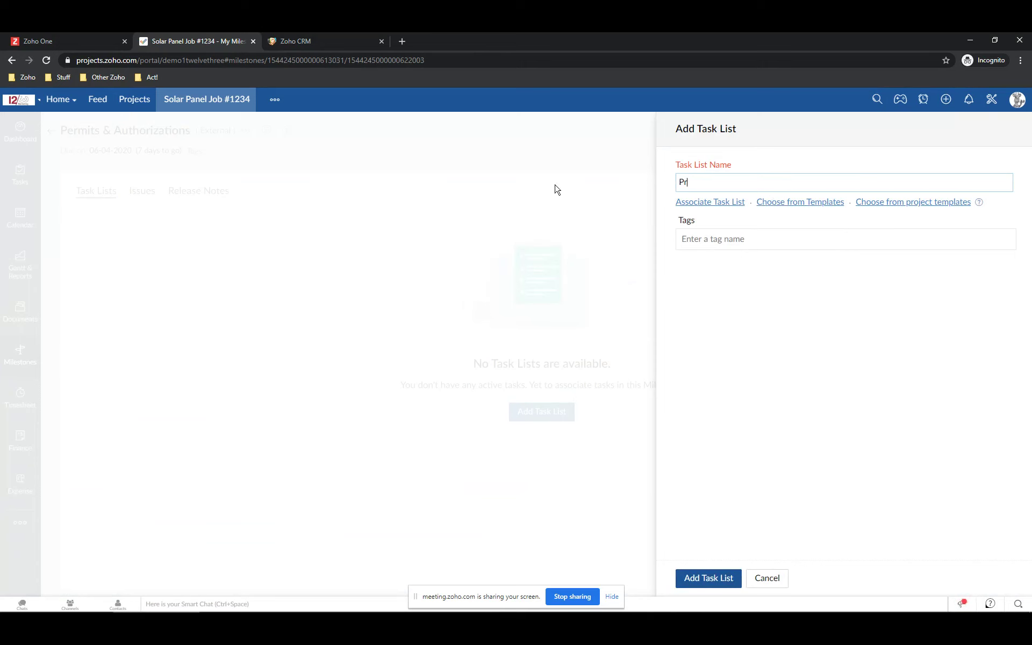
pyautogui.press('BackSpace')
pyautogui.write('Pre-Construction')
pyautogui.click(692, 585)
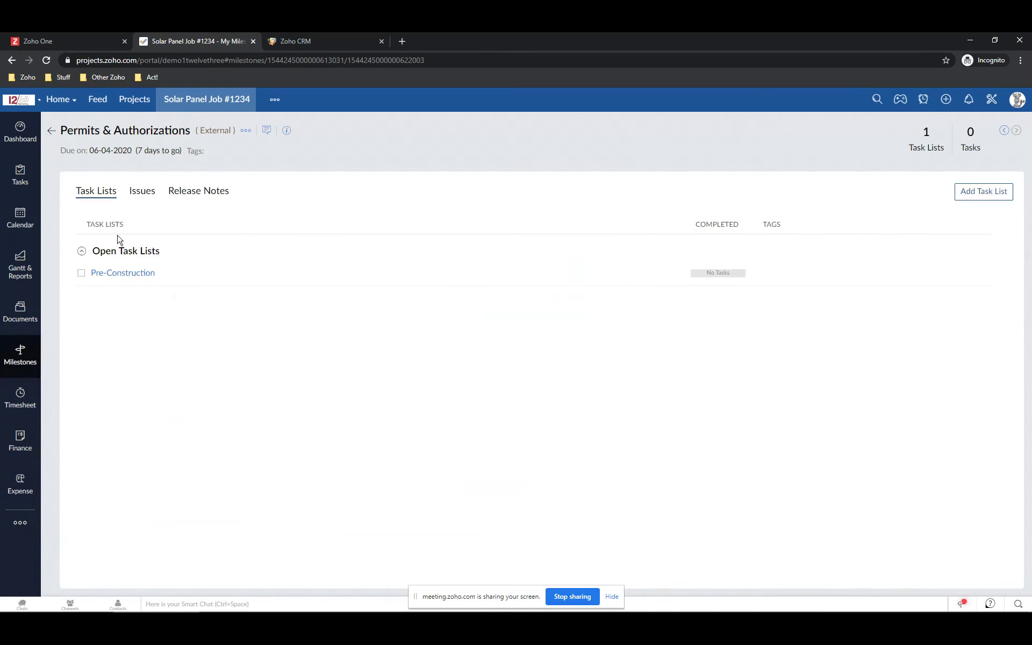
# Start a new task named "Architectural Drawing" in the Pre-Construction task list and assign it to Me.
pyautogui.click(113, 274)
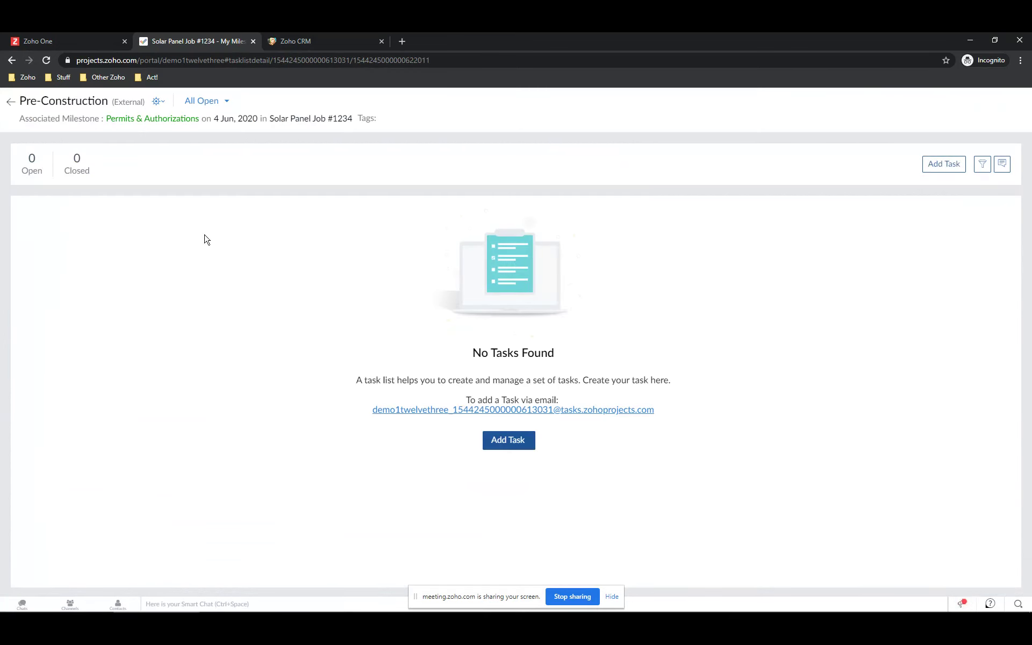
pyautogui.click(948, 165)
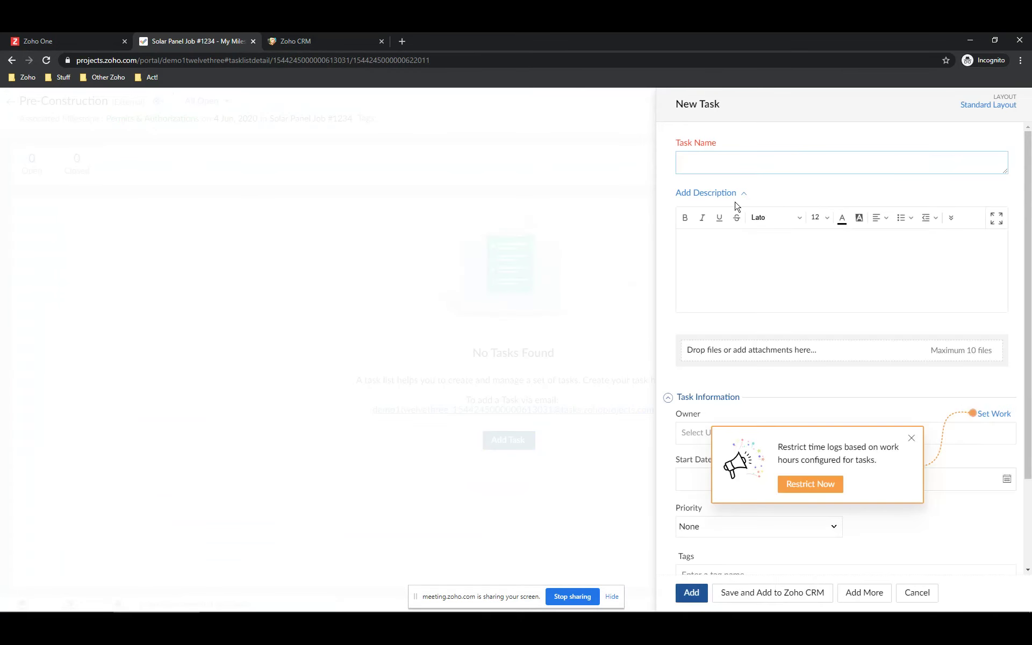
pyautogui.write('Architectural Drawing')
pyautogui.click(912, 438)
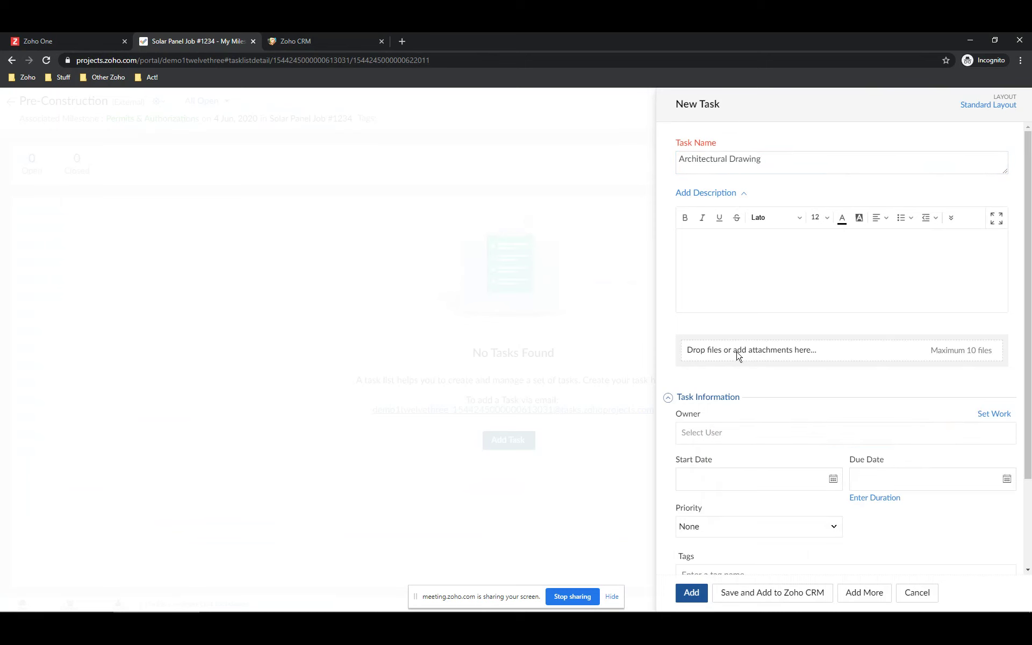
pyautogui.click(717, 436)
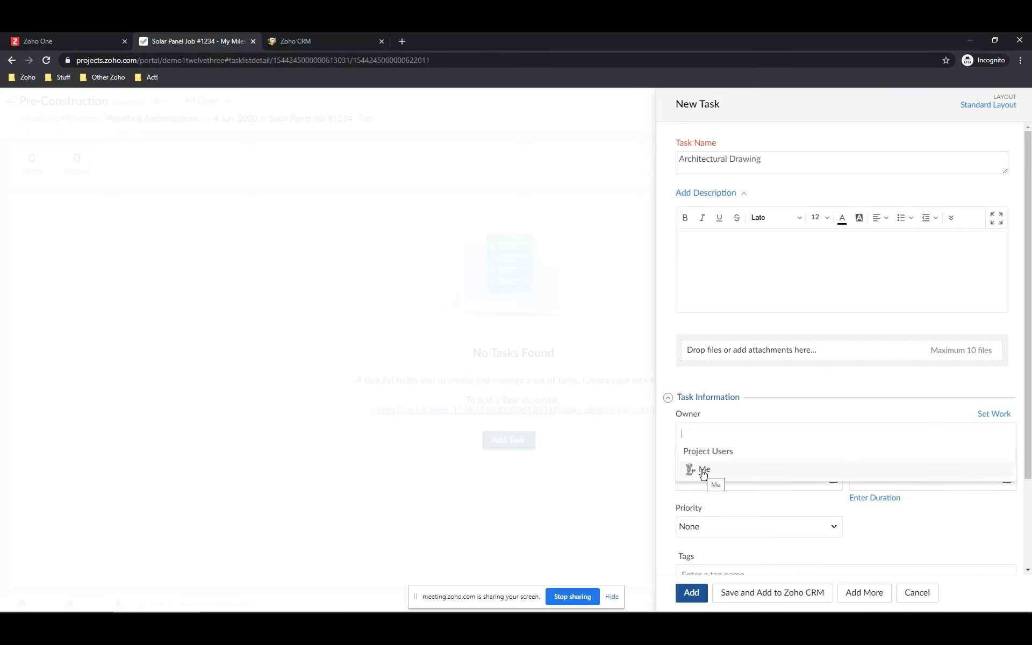
pyautogui.click(702, 472)
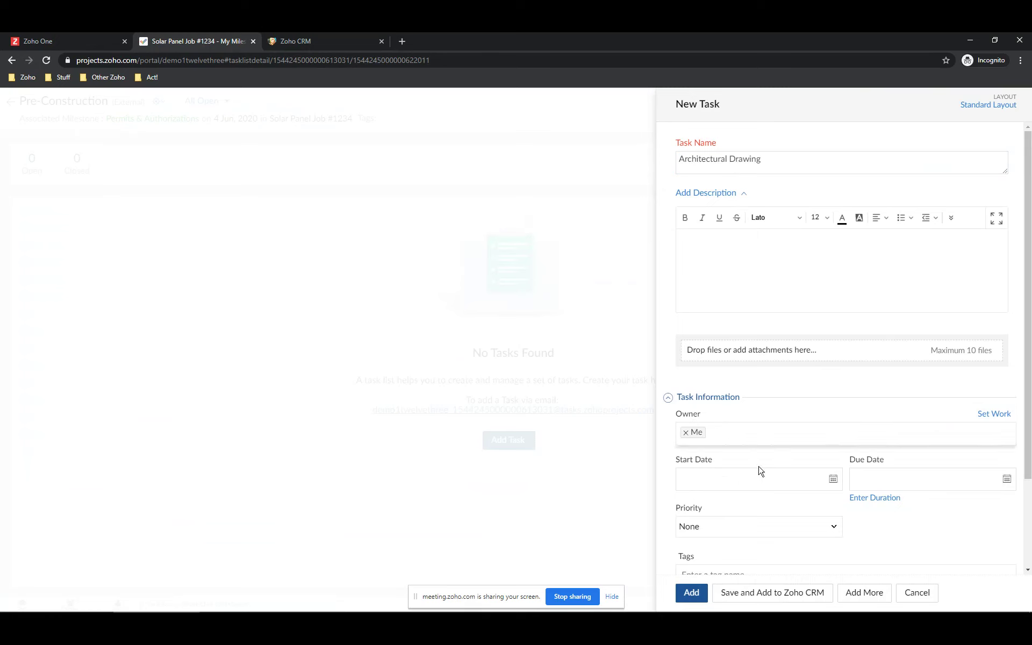
# Give the new task start date 05-28-2020 and due date 06-04-2020, add it, and close its details.
pyautogui.click(833, 478)
pyautogui.click(760, 401)
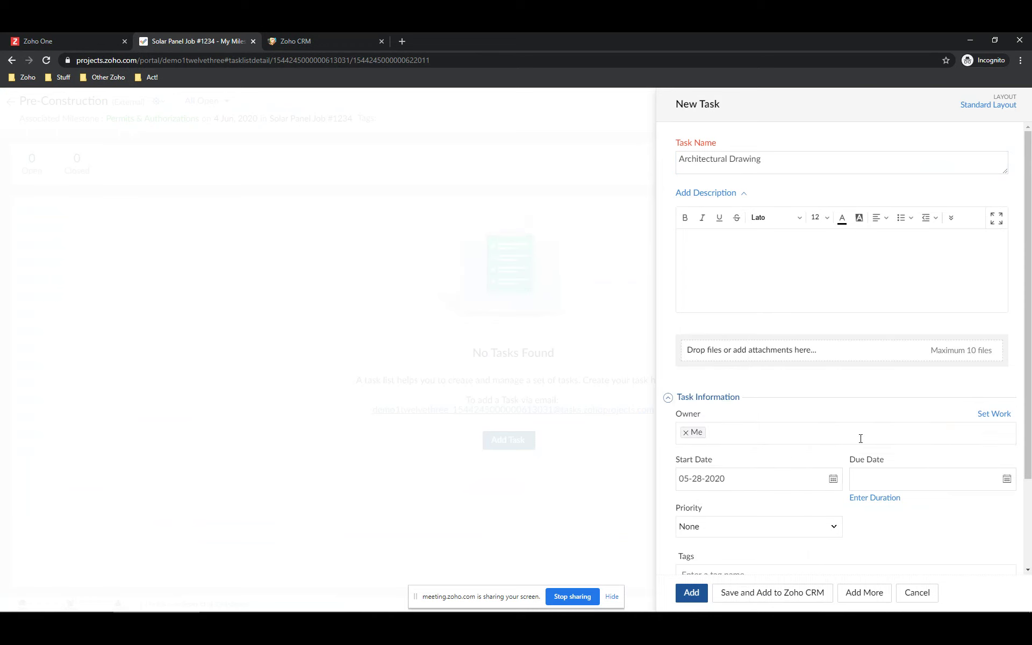
pyautogui.click(876, 480)
pyautogui.click(934, 416)
pyautogui.scroll(-2, 753, 501)
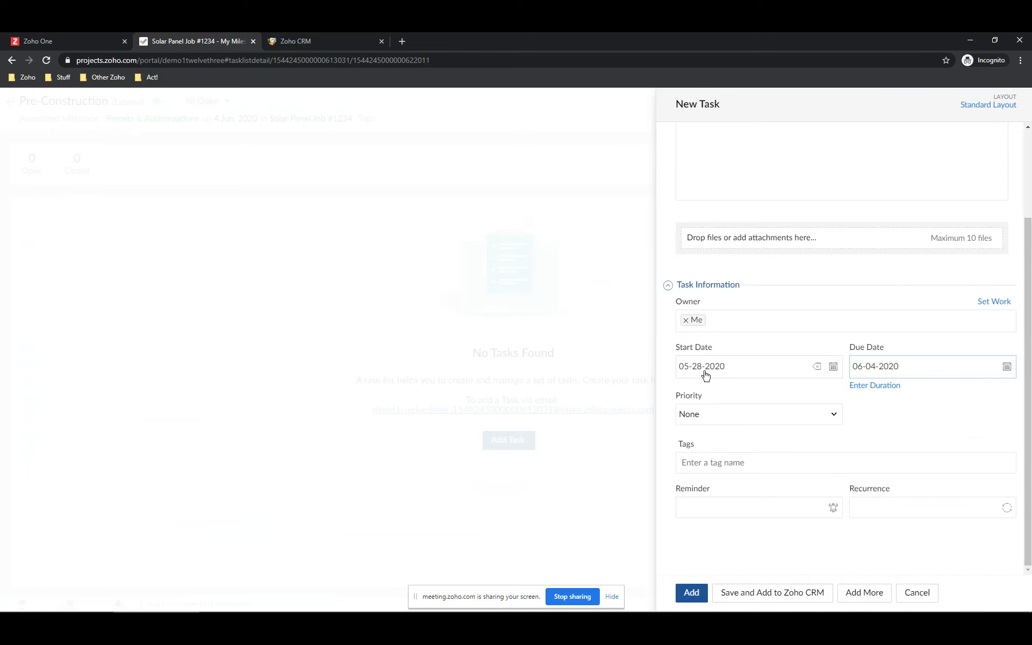
pyautogui.click(699, 593)
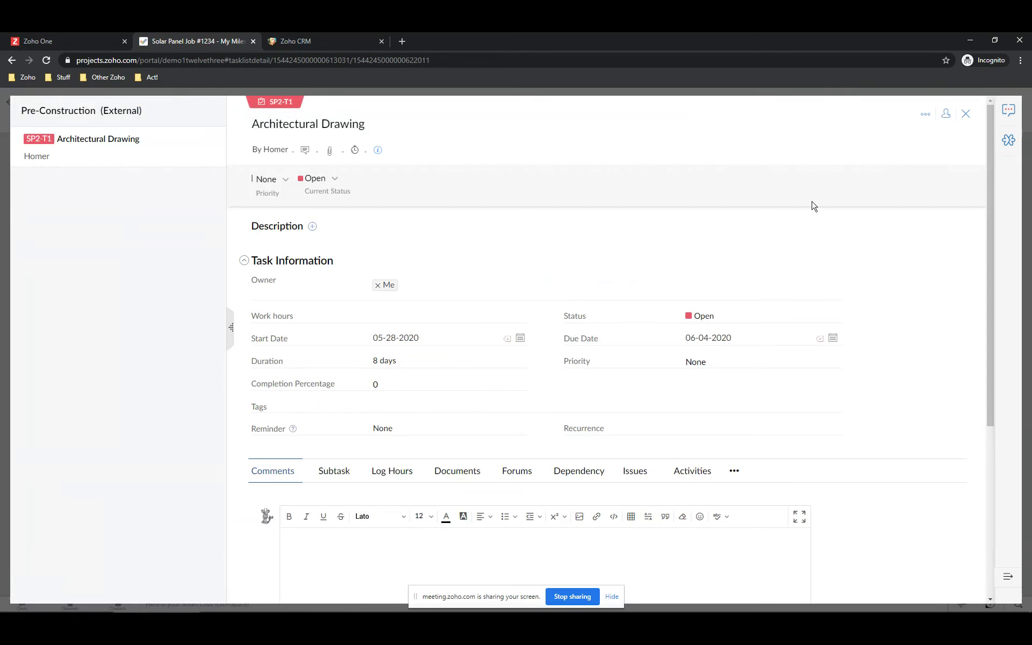
pyautogui.click(967, 114)
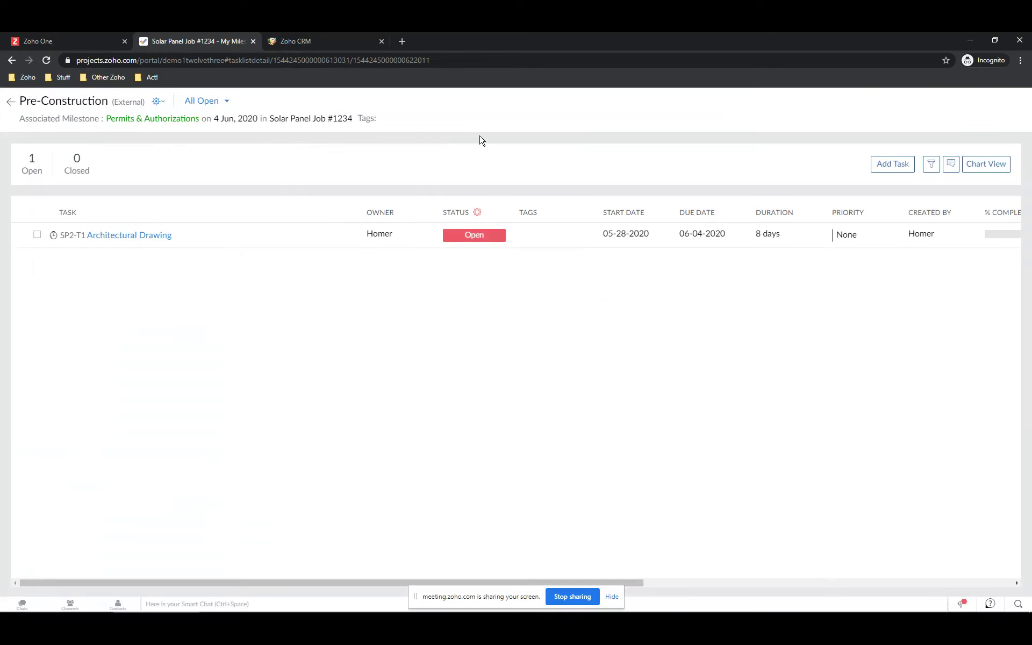
# Add a task named "Building Permit" owned by Me to the Pre-Construction list and close its details.
pyautogui.click(897, 170)
pyautogui.write('Building Permit')
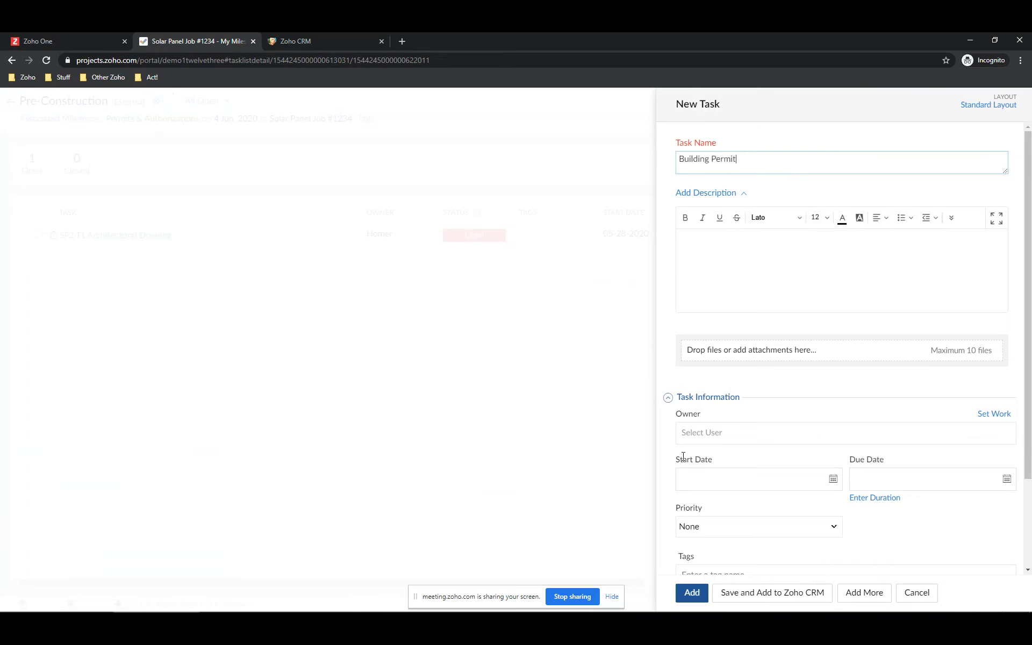
pyautogui.click(697, 438)
pyautogui.click(697, 471)
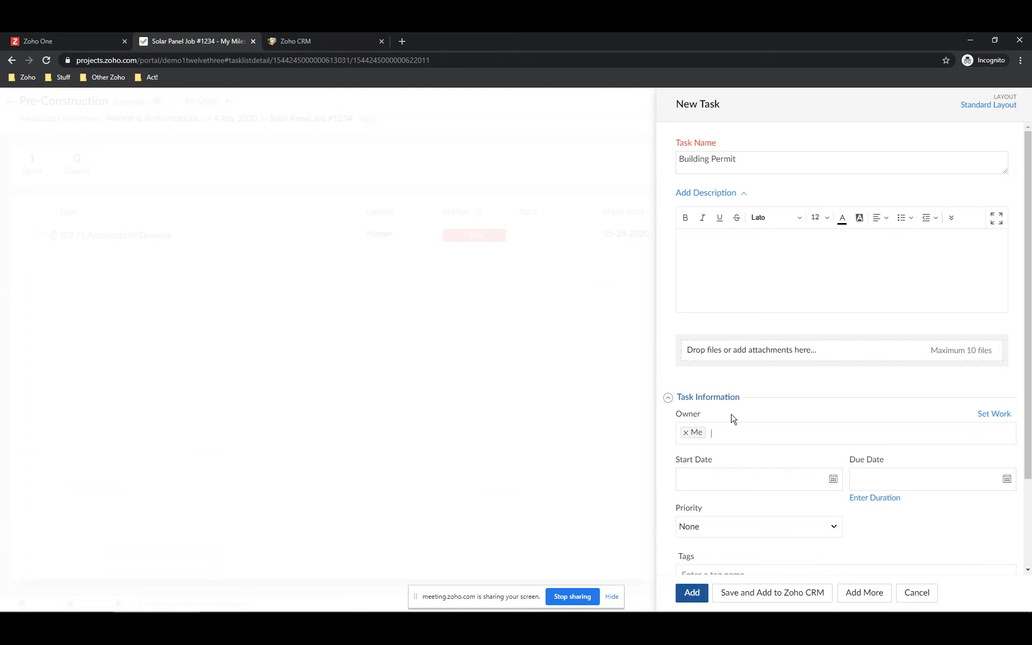
pyautogui.scroll(-2, 769, 403)
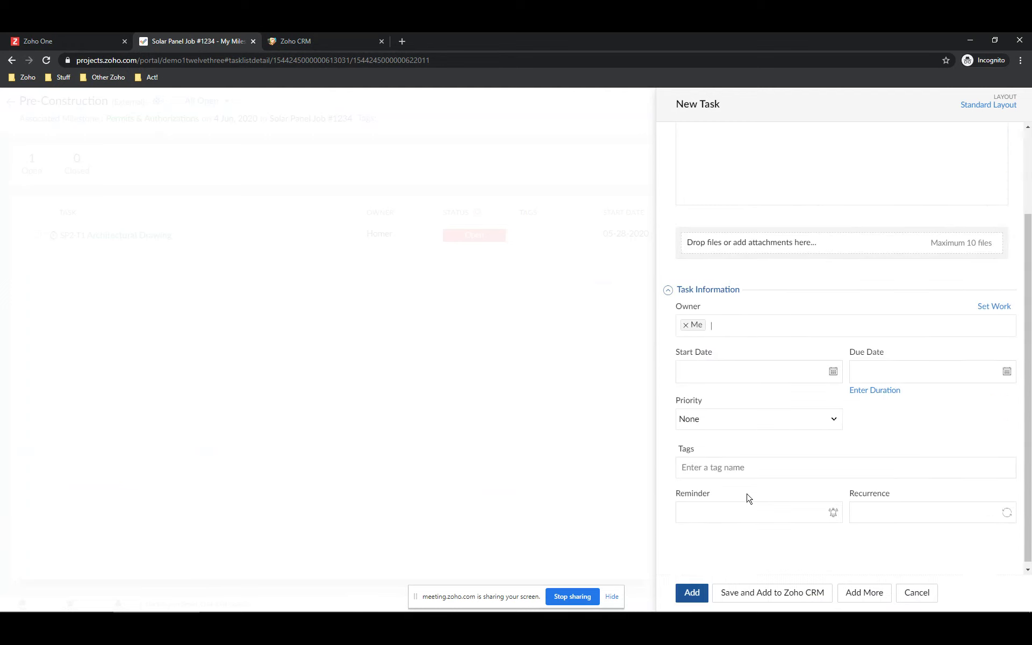
pyautogui.click(692, 591)
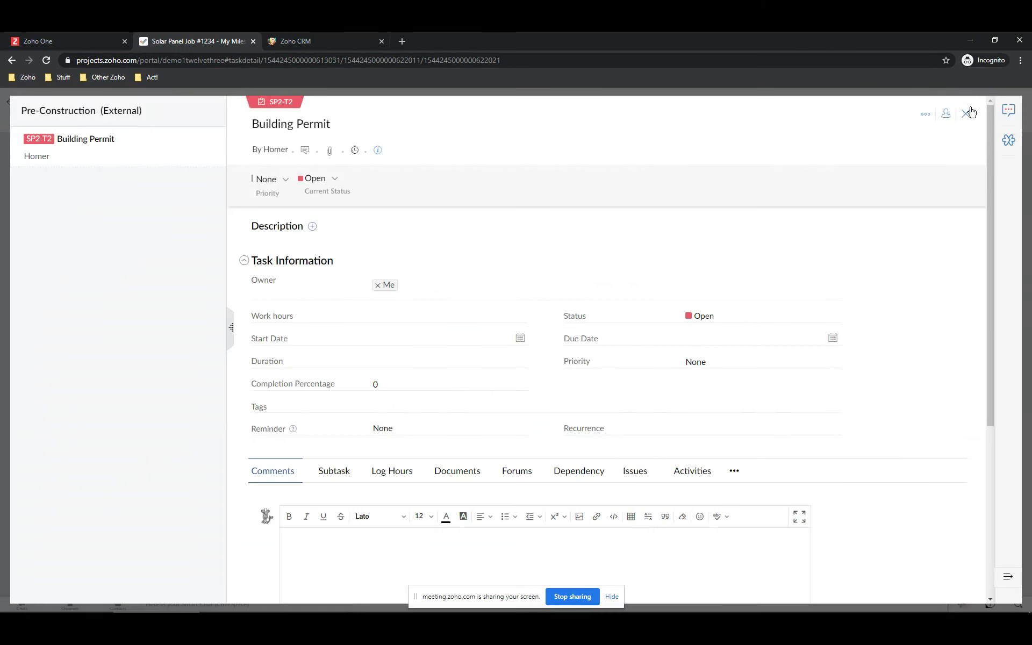
pyautogui.click(965, 117)
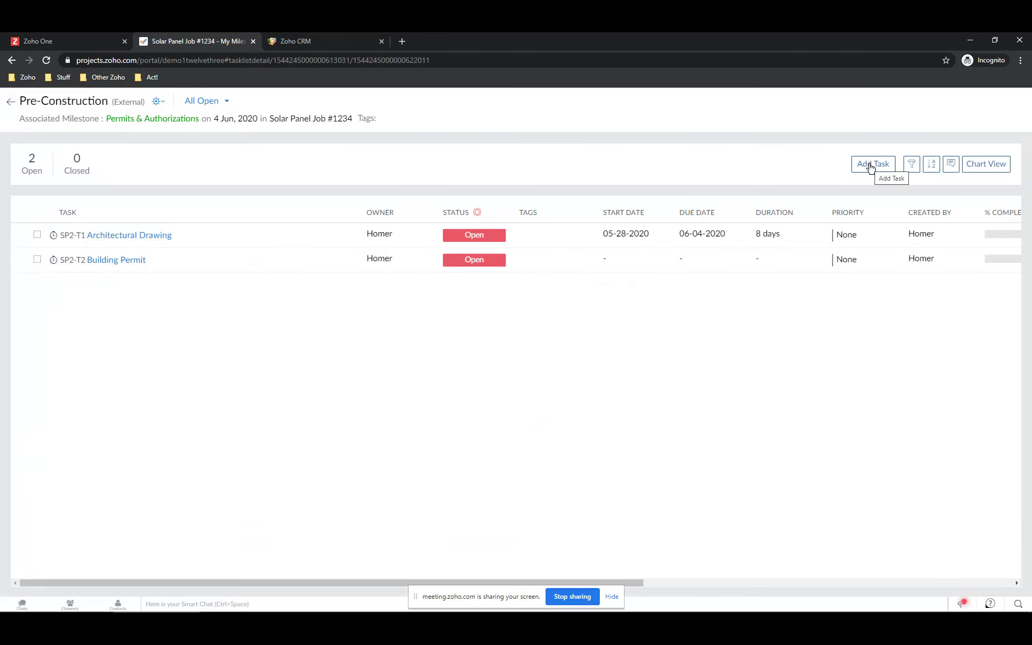
# Add an unassigned task named "EPA Cerrt" with start date 06-04-2020 and due date 06-06-2020, and close its details.
pyautogui.click(870, 166)
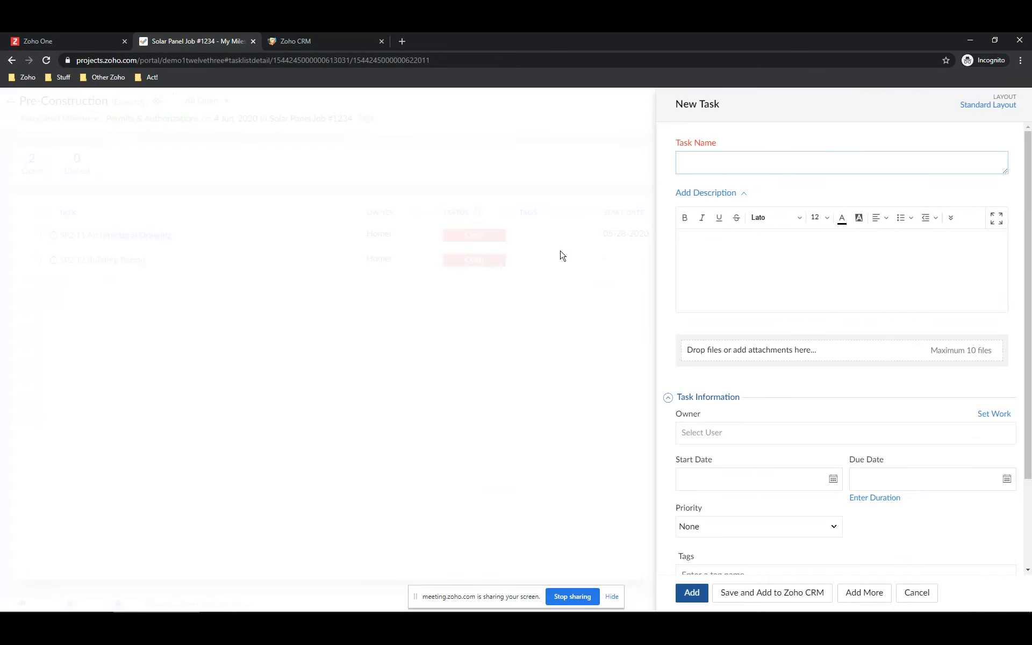
pyautogui.write('EPA Cerrt')
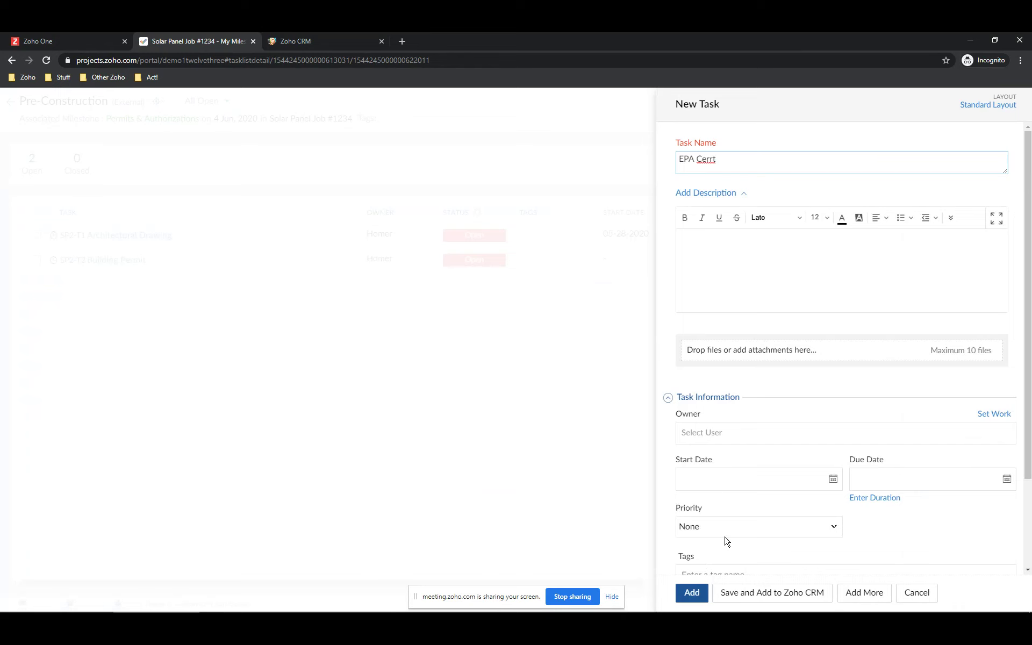
pyautogui.click(715, 486)
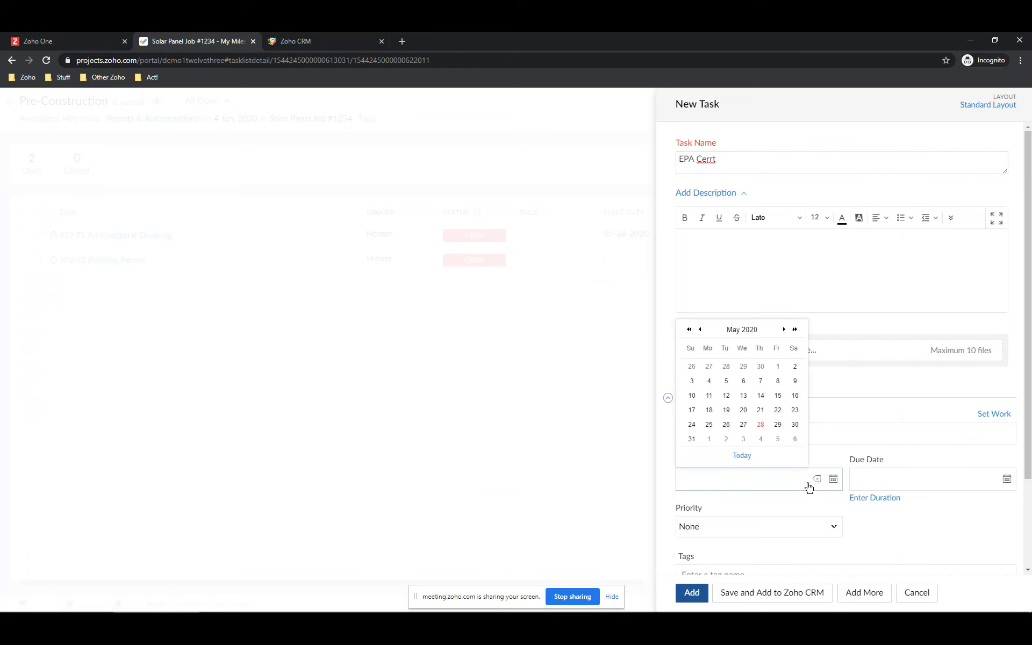
pyautogui.click(761, 440)
pyautogui.click(922, 479)
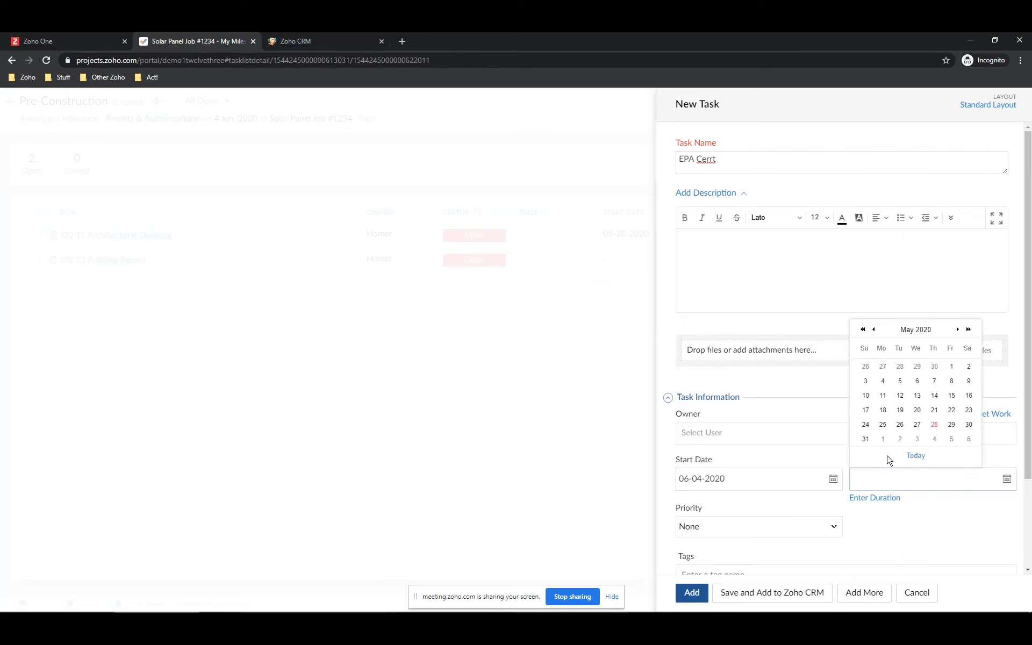
pyautogui.click(970, 439)
pyautogui.click(700, 586)
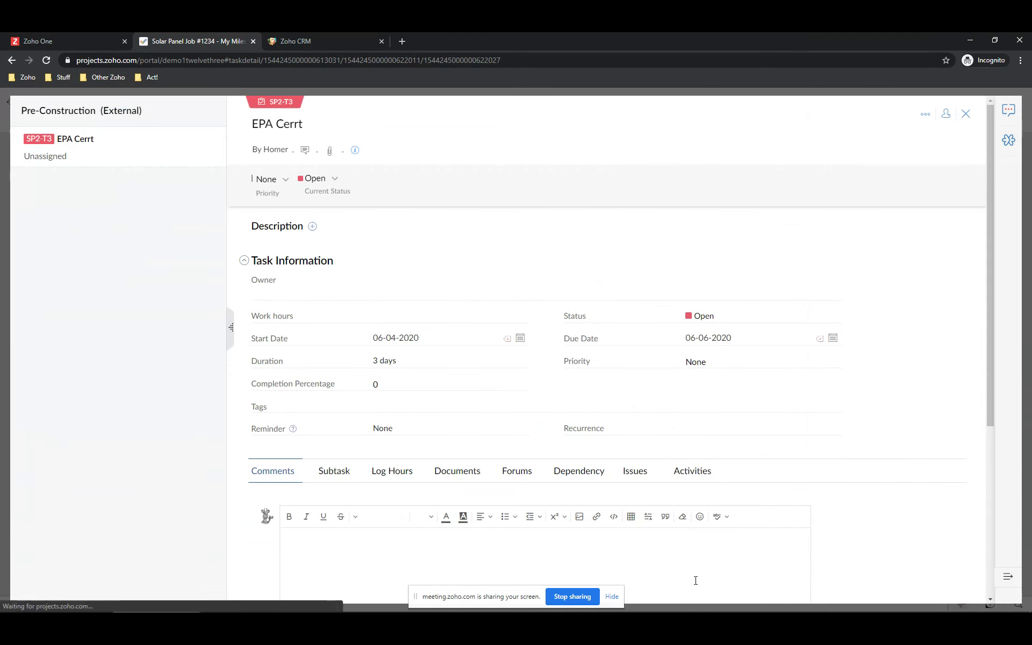
pyautogui.click(965, 116)
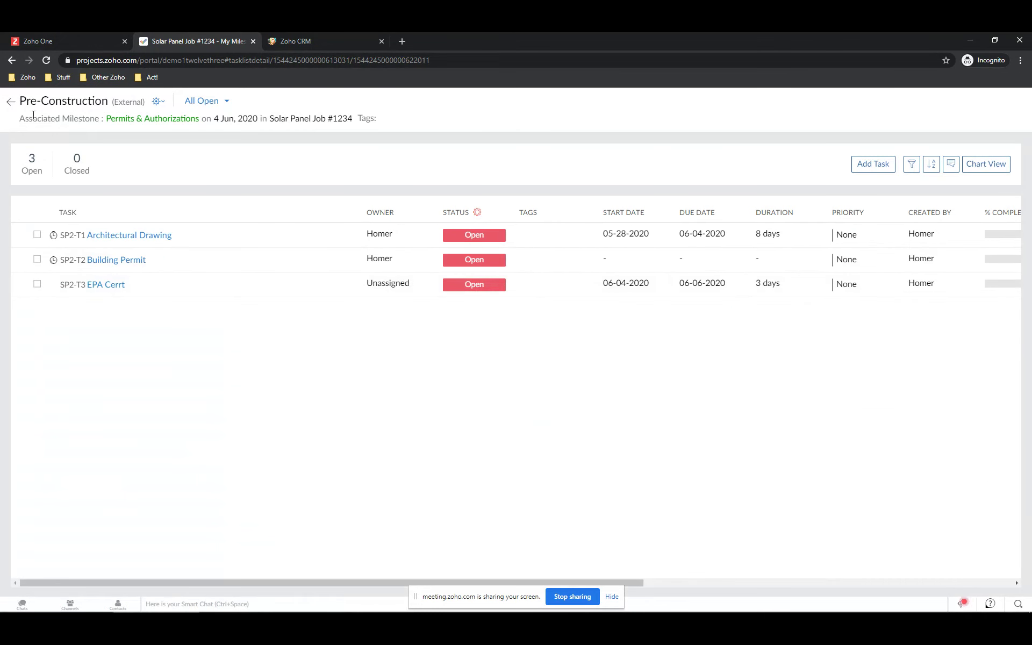
# Go back to the Solar Panel Job #1234 dashboard and review its task, user, milestone and progress widgets.
pyautogui.click(9, 103)
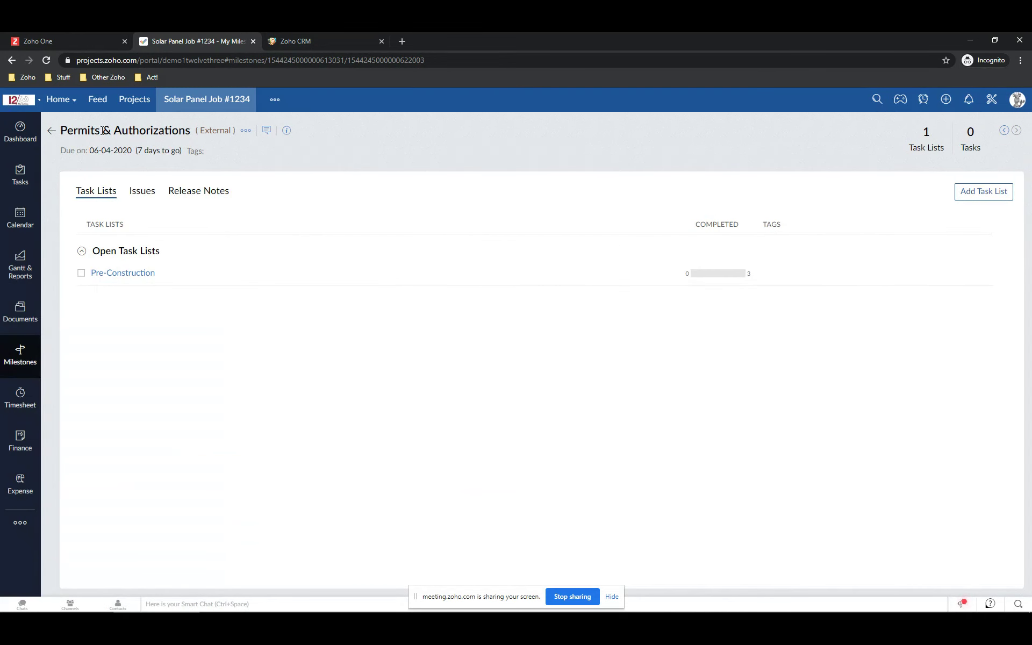
pyautogui.click(51, 131)
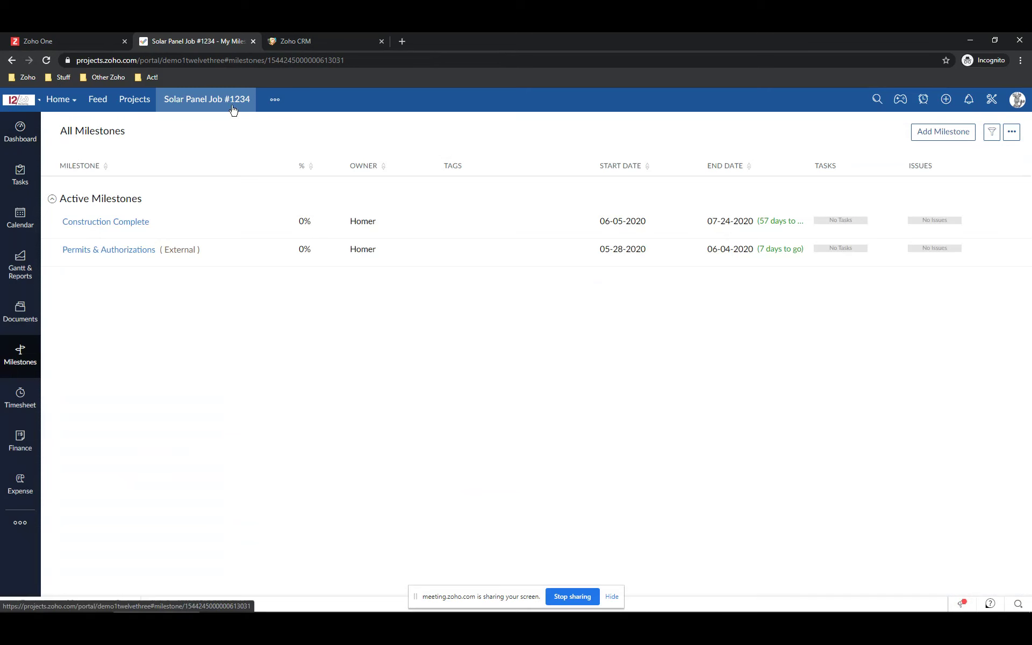
pyautogui.click(22, 132)
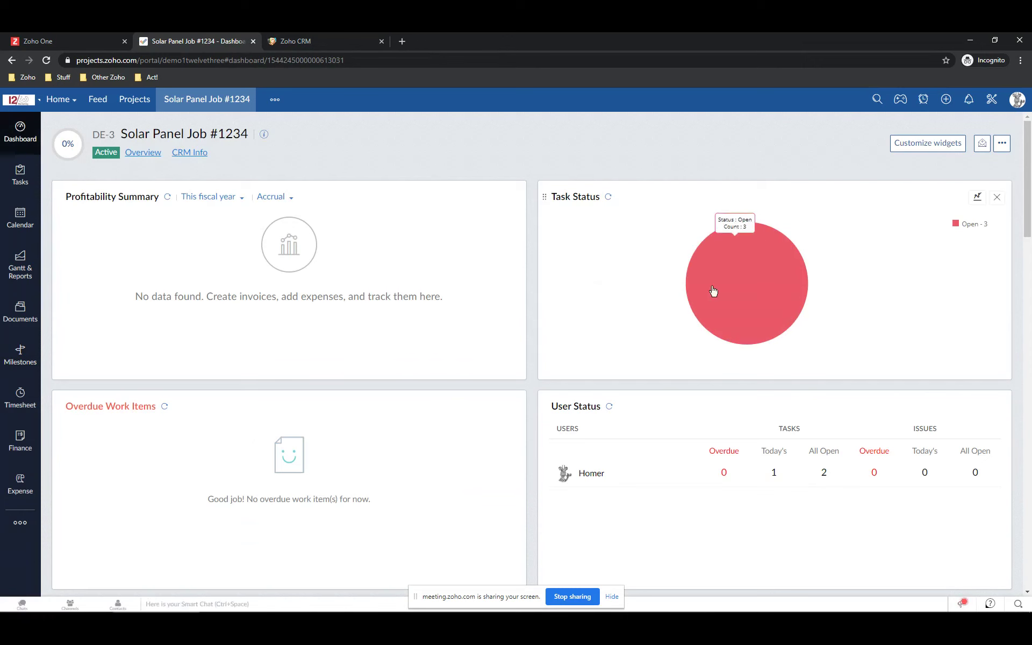
pyautogui.moveTo(744, 276)
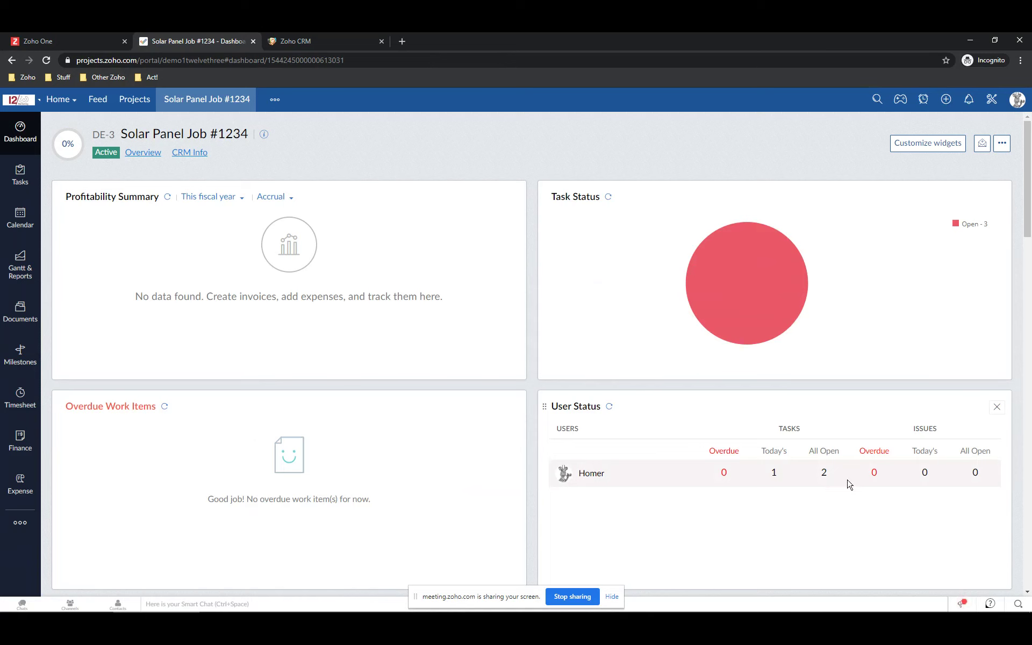
pyautogui.scroll(-3, 843, 481)
pyautogui.scroll(-9, 518, 486)
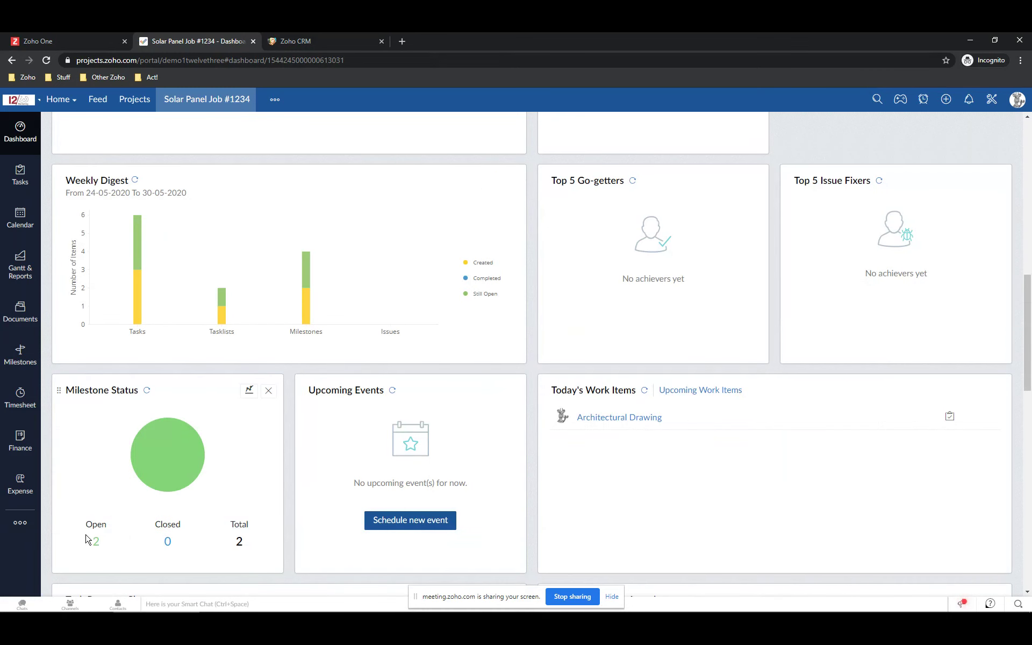
pyautogui.scroll(-4, 344, 505)
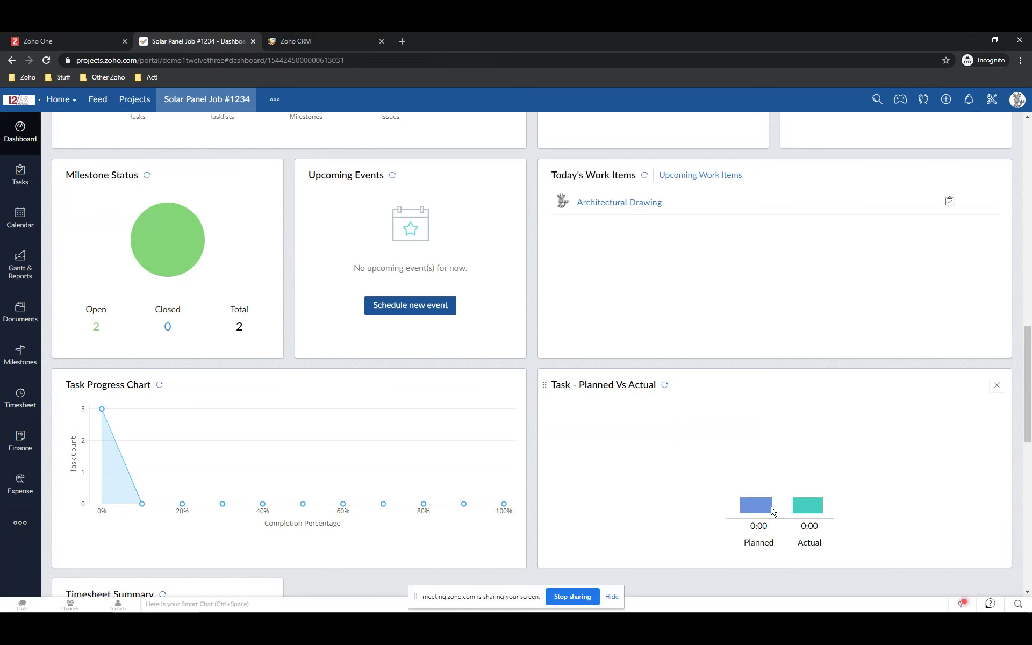
pyautogui.scroll(10, 773, 511)
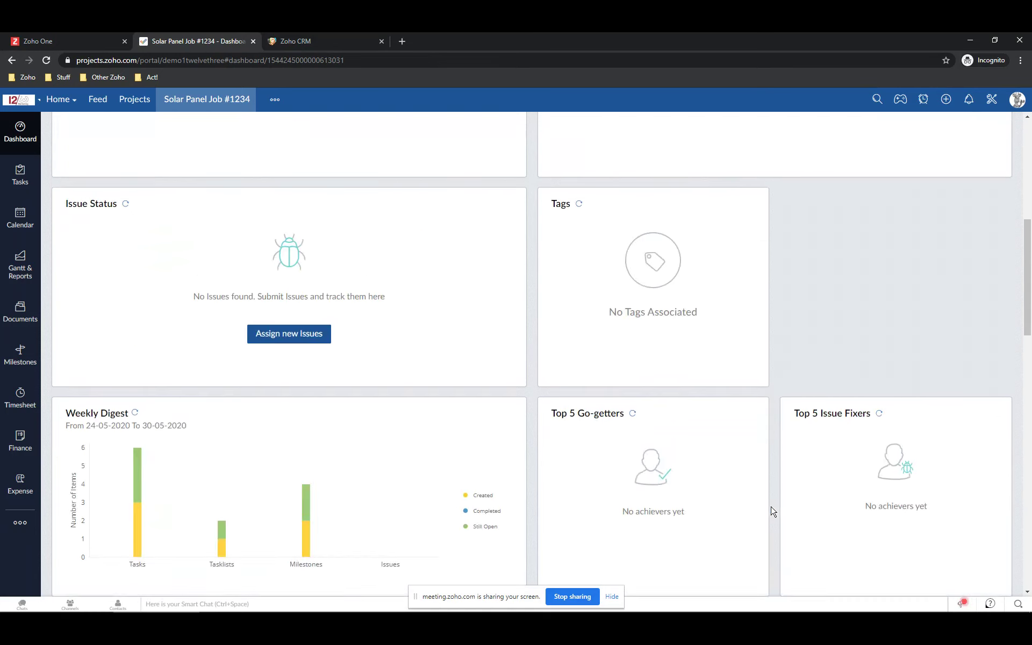
pyautogui.click(23, 131)
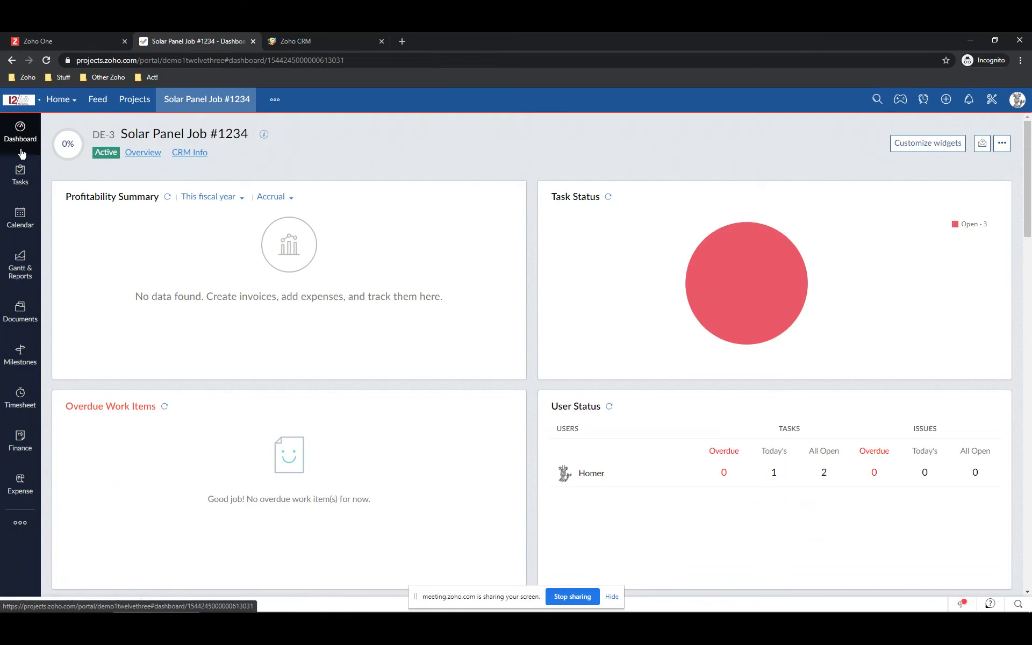
# Show the project's tasks in the Kanban view by status and move Architectural Drawing from Open to Closed.
pyautogui.click(22, 178)
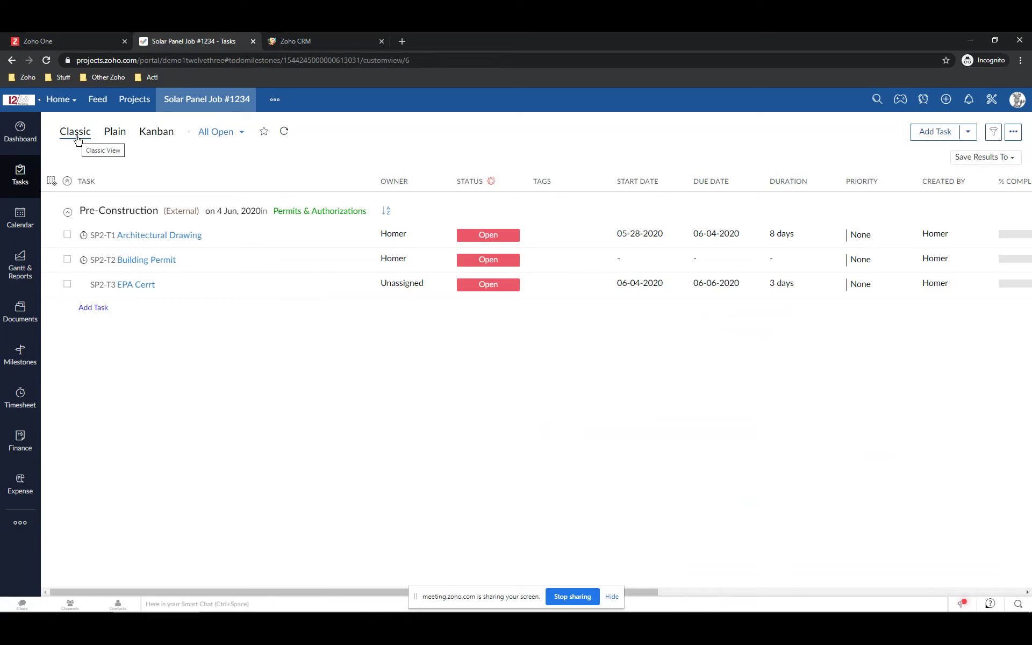
pyautogui.click(153, 133)
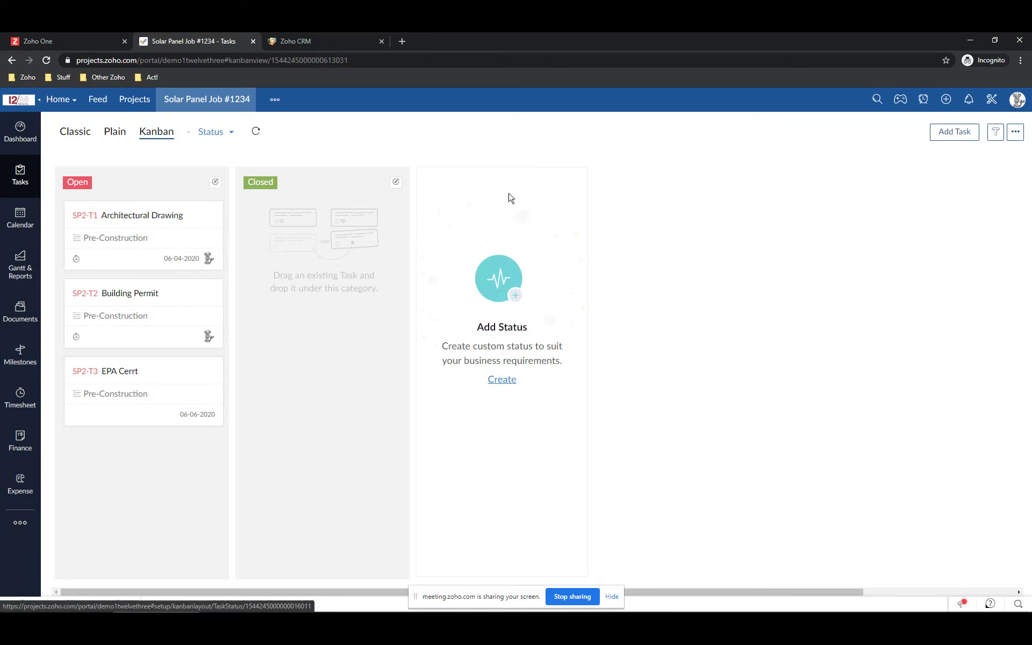
pyautogui.moveTo(110, 219); pyautogui.dragTo(258, 218)
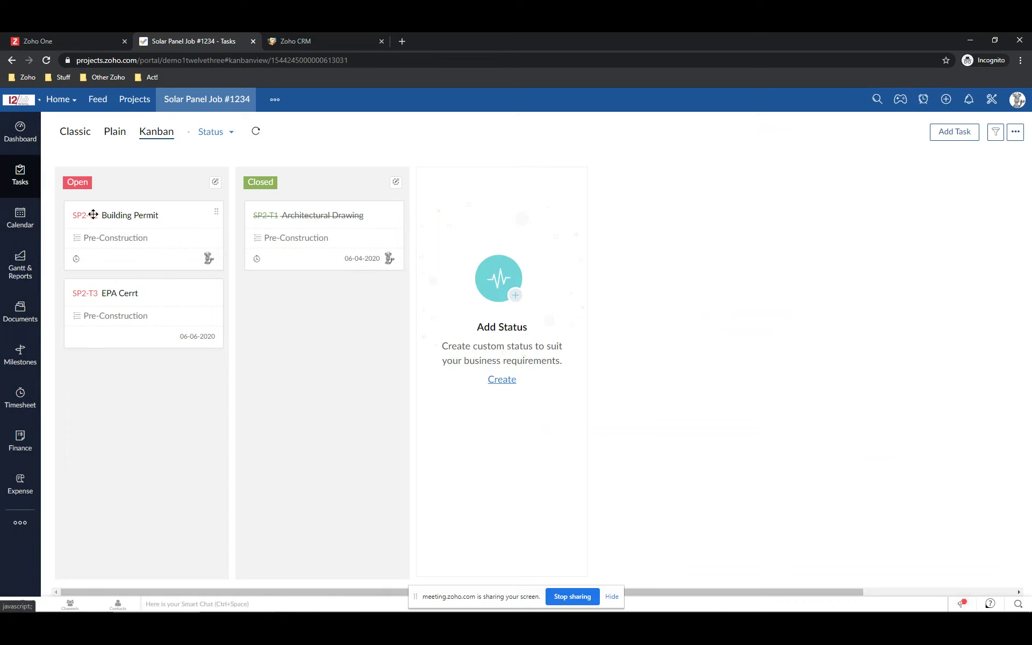
# Open the Building Permit task and set the owner's work hours to 8:00 per day.
pyautogui.click(133, 217)
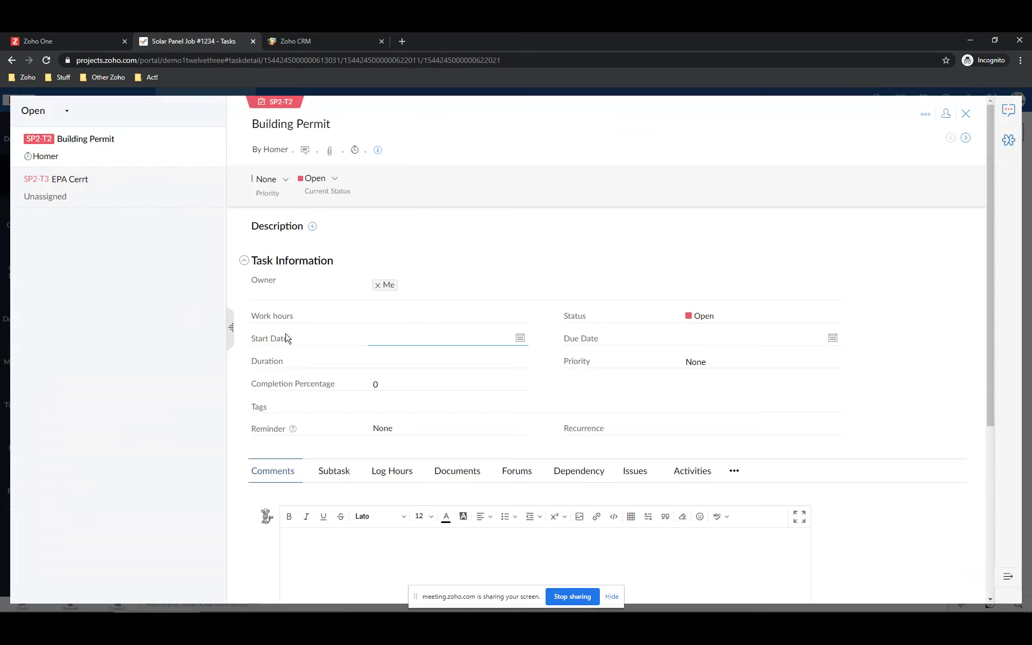
pyautogui.click(393, 322)
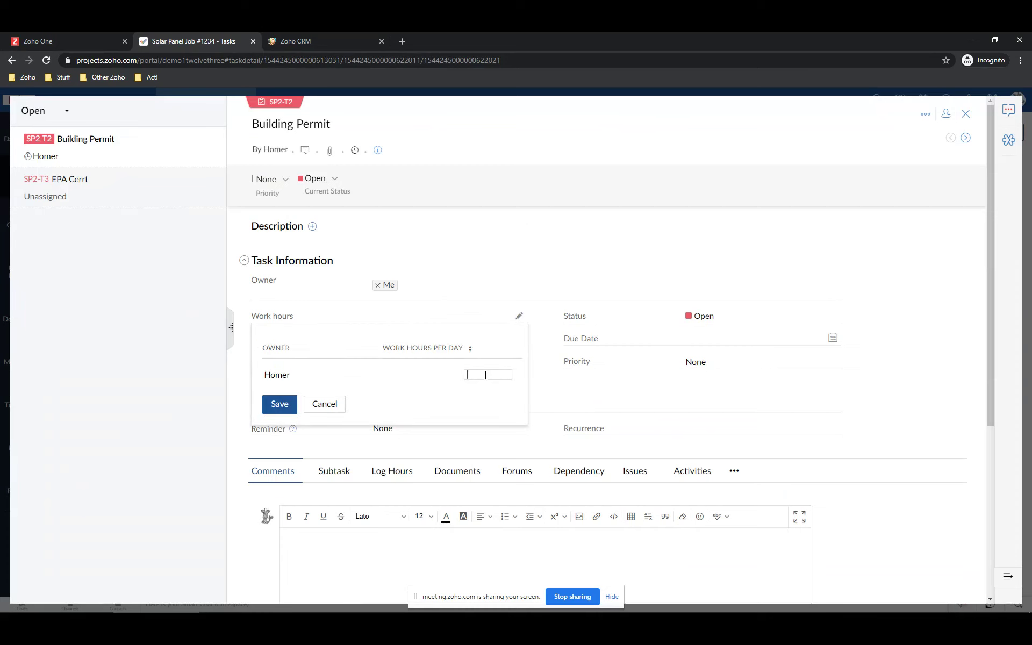
pyautogui.click(280, 404)
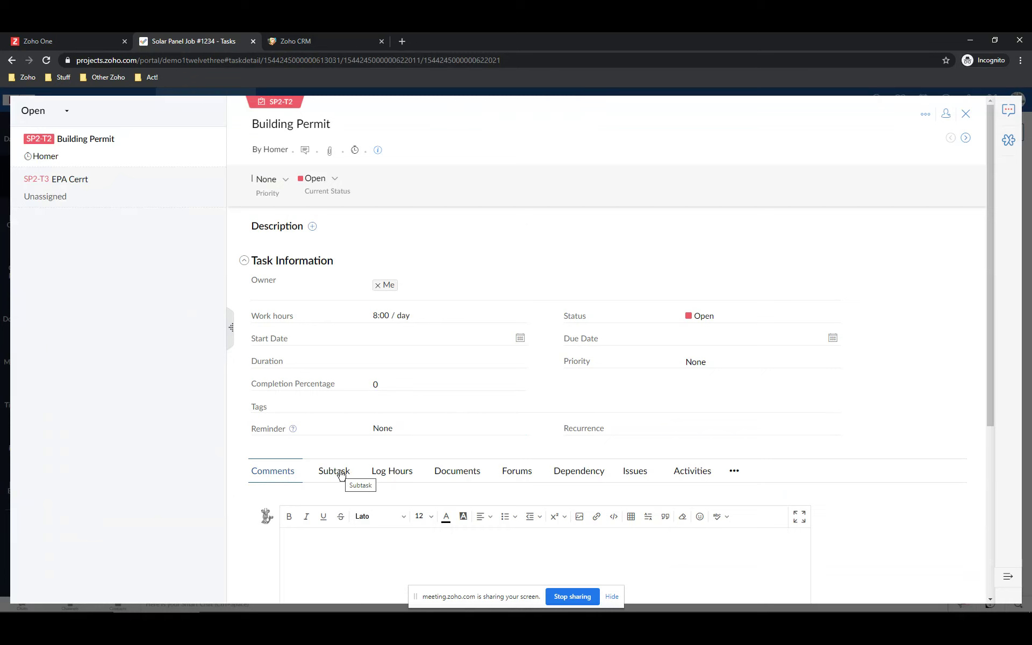
# Log 3:15 billable hours on the Building Permit task for 05-28-2020 with the note "Ate a long lunch".
pyautogui.click(385, 473)
pyautogui.scroll(-4, 539, 458)
pyautogui.click(562, 372)
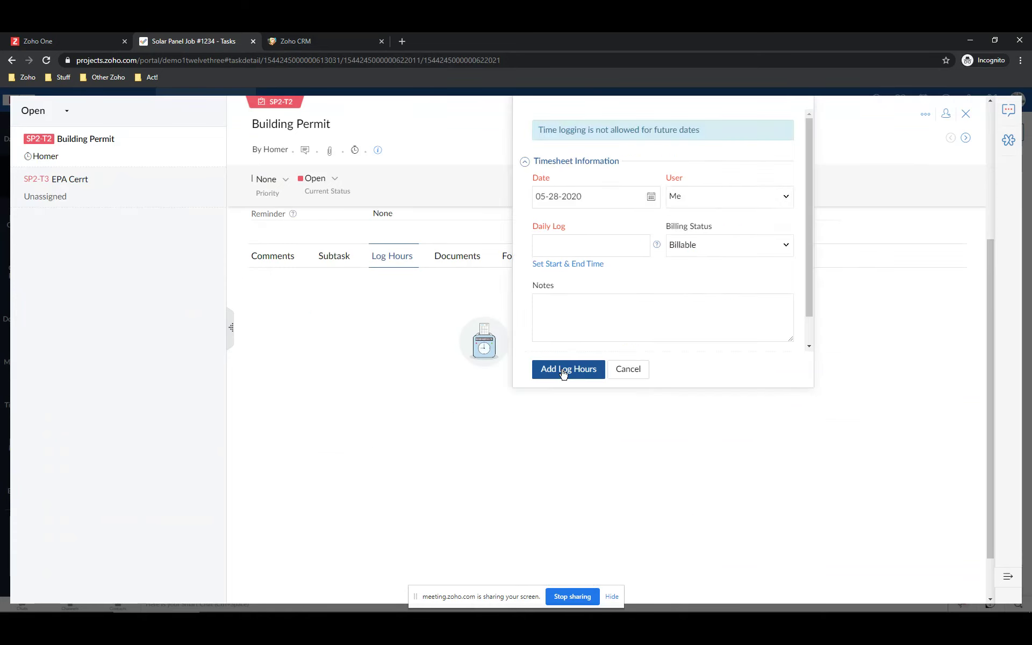
pyautogui.click(559, 247)
pyautogui.write('3:15')
pyautogui.click(578, 302)
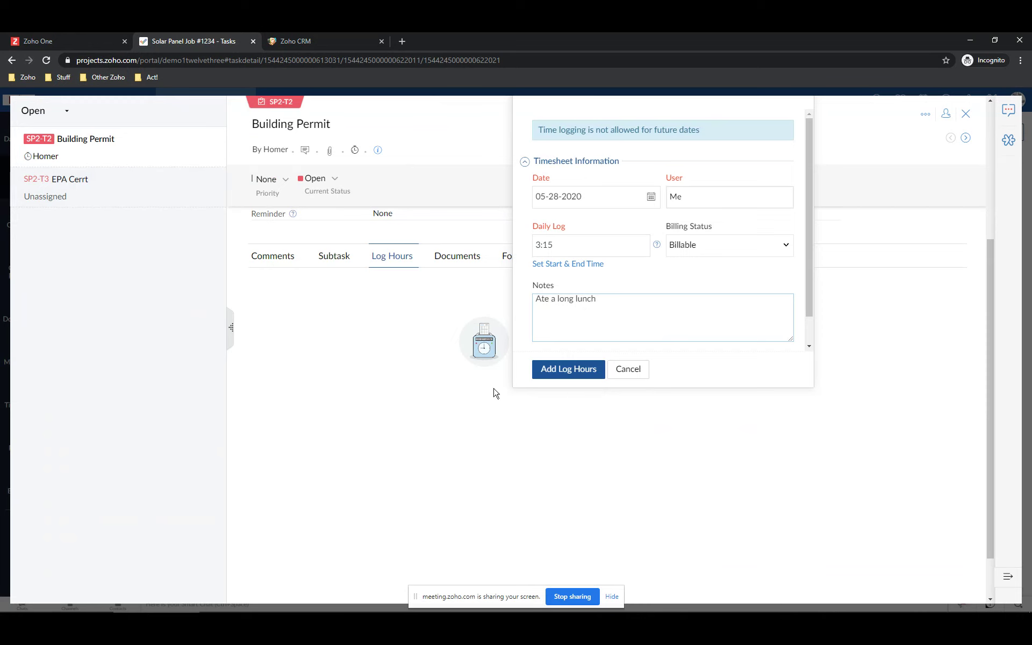
pyautogui.click(558, 371)
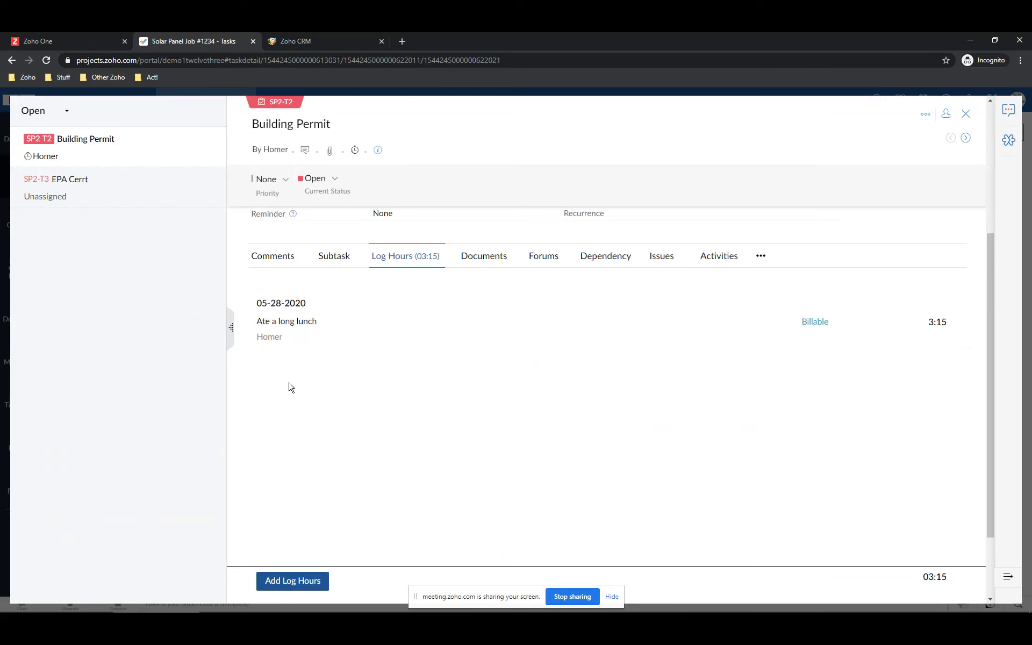
# Add a second billable time log of 1:34 to the Building Permit task with the note "Finished drawing".
pyautogui.click(286, 581)
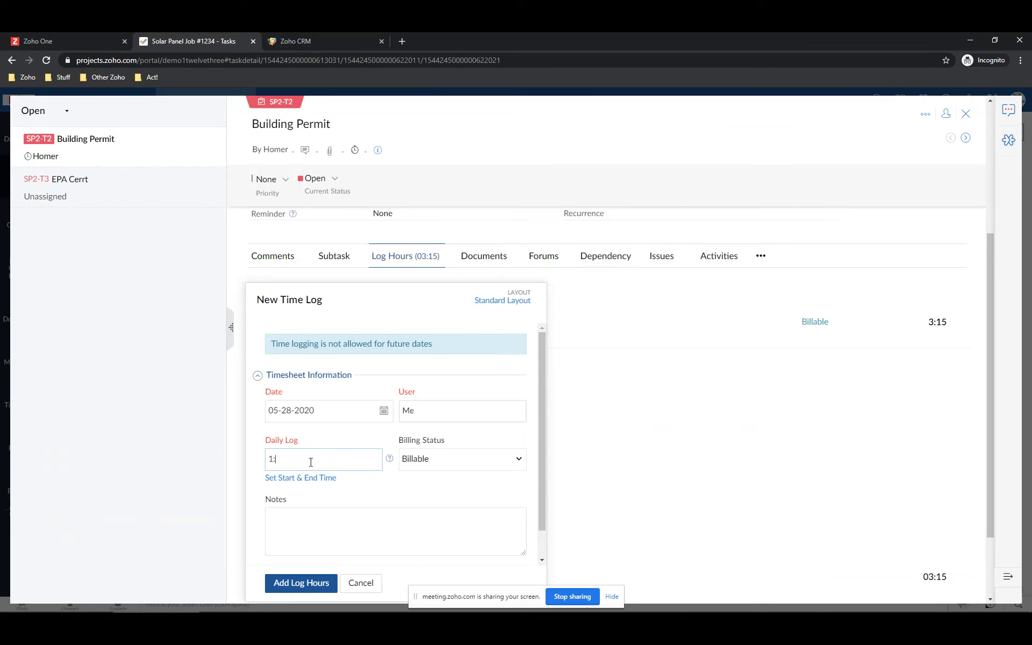
pyautogui.click(323, 529)
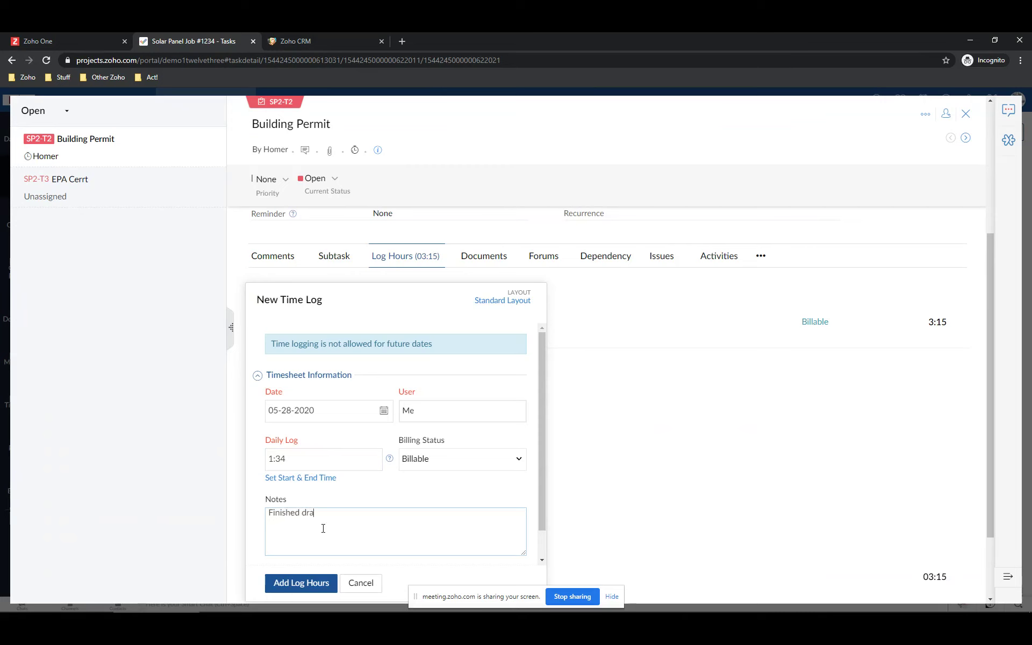
pyautogui.click(309, 591)
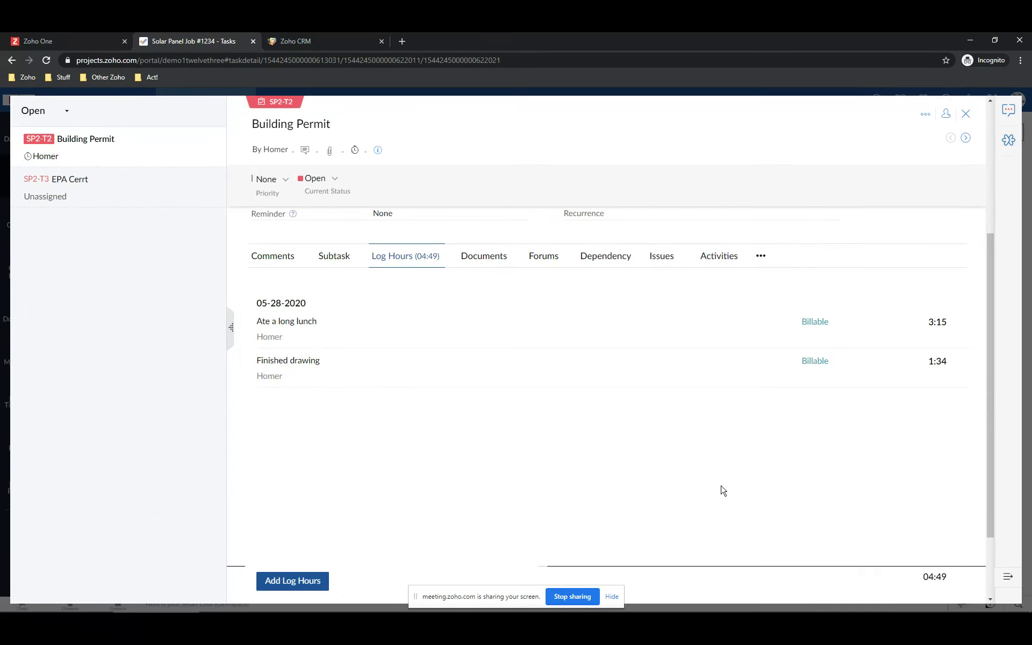
# Review the Building Permit task's documents, dependencies and available extensions, and close the task details.
pyautogui.click(489, 263)
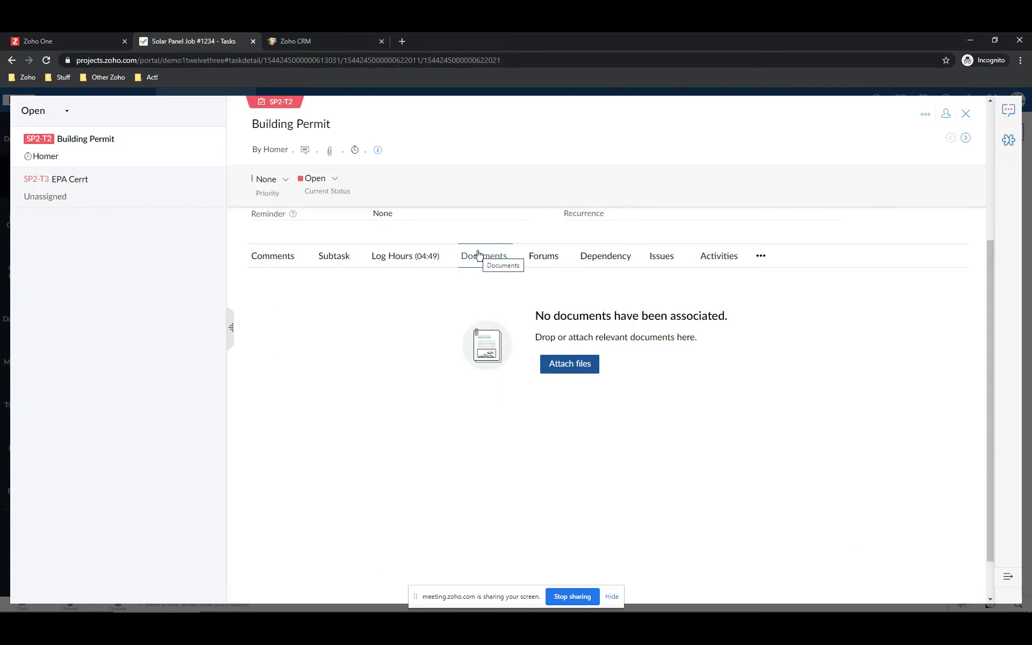
pyautogui.click(603, 262)
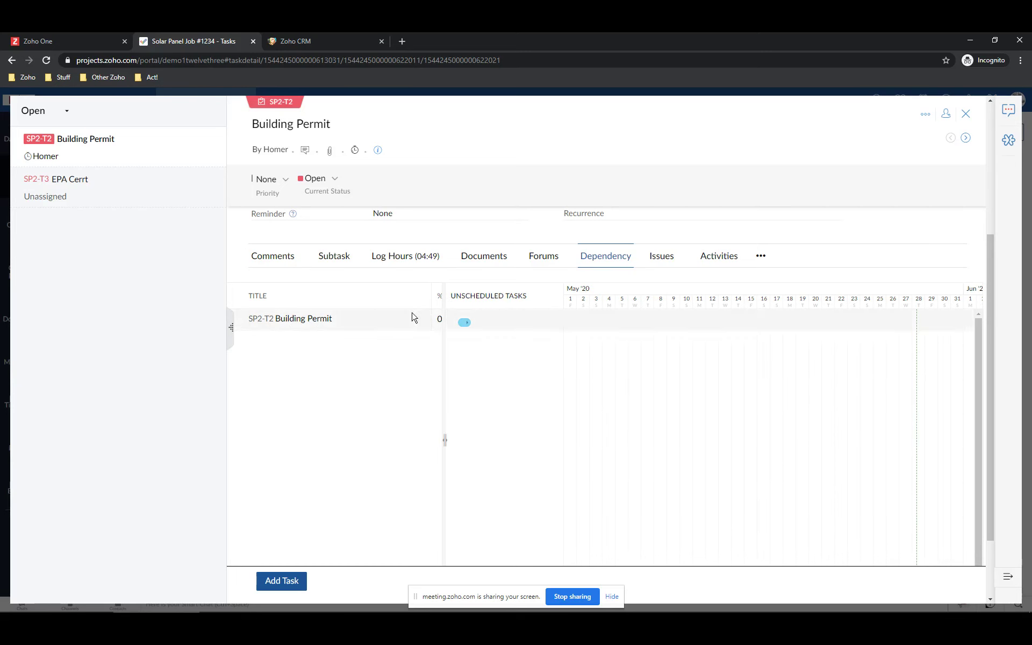
pyautogui.click(761, 257)
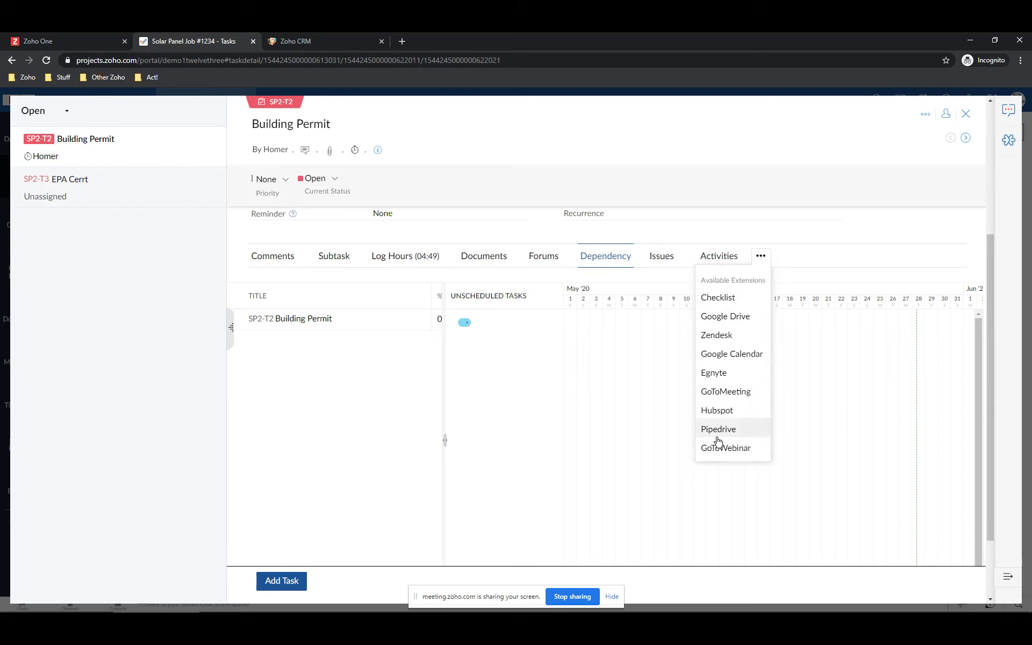
pyautogui.moveTo(721, 317)
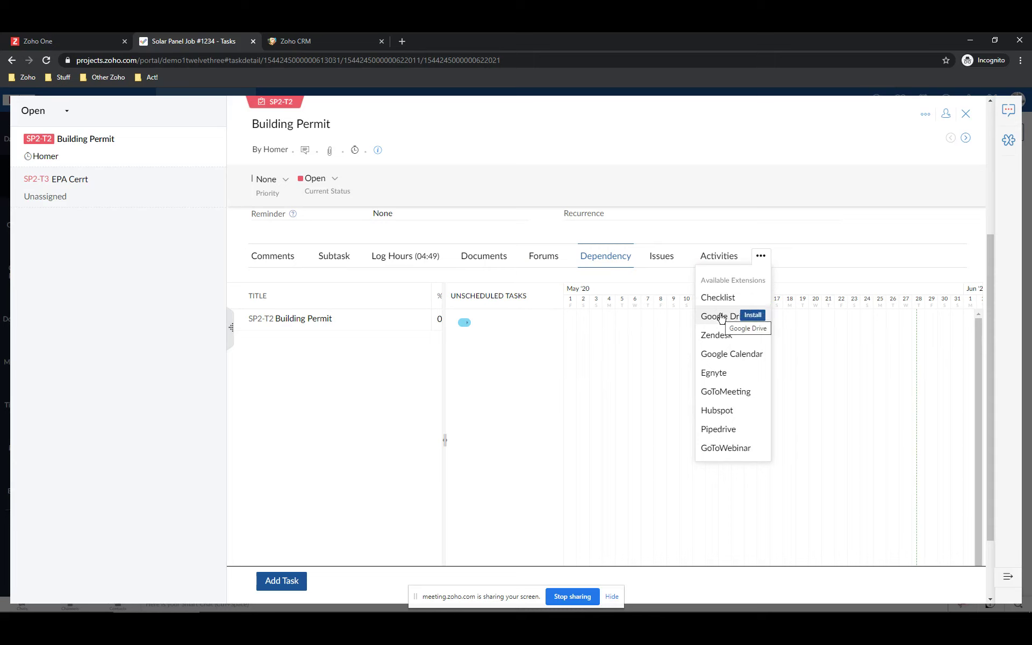
pyautogui.moveTo(725, 437)
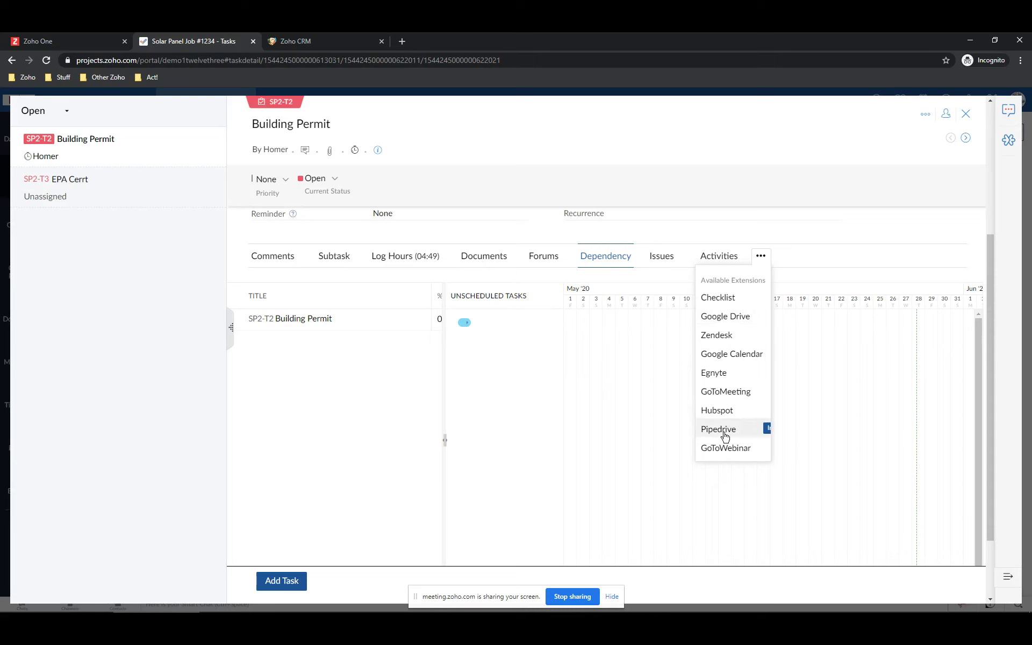
pyautogui.moveTo(715, 392)
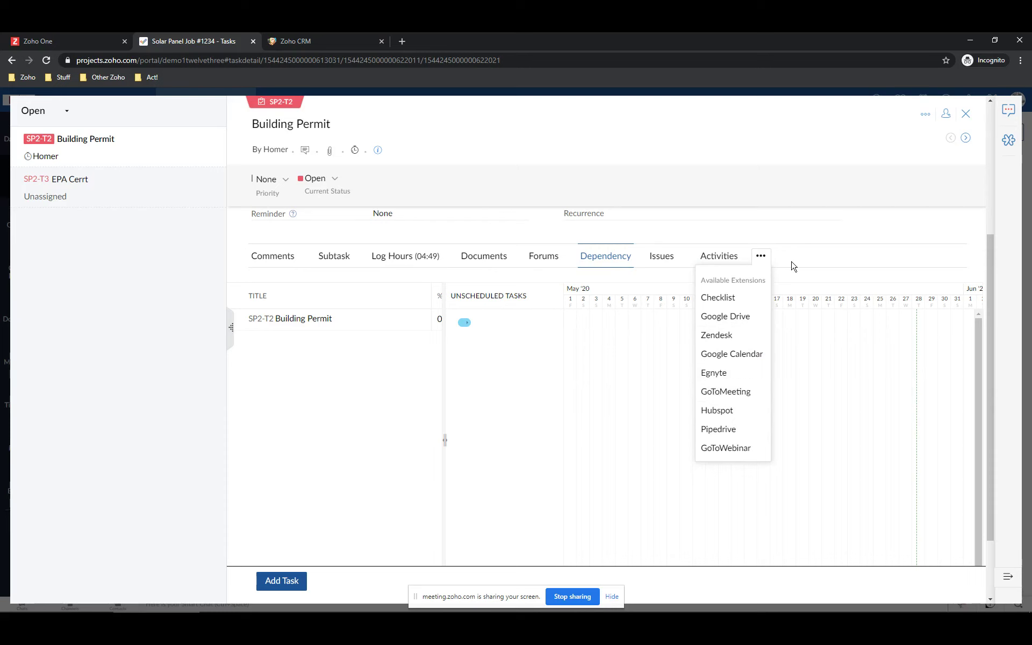
pyautogui.click(966, 113)
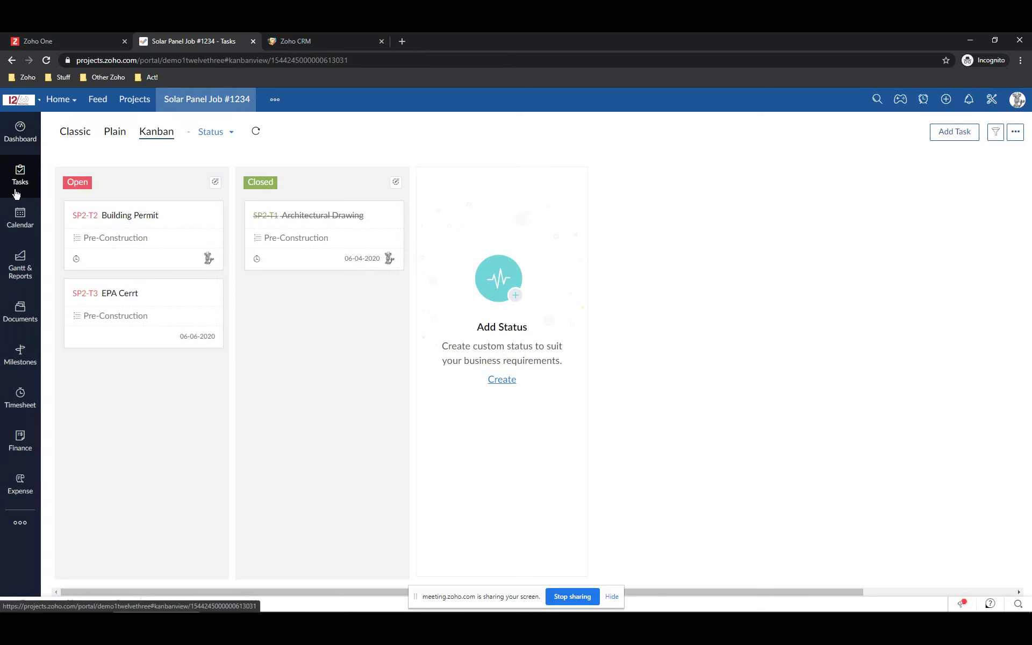
# Refresh the Task Status widget on the project dashboard, show it as a bar chart, and look over the remaining widgets.
pyautogui.click(22, 133)
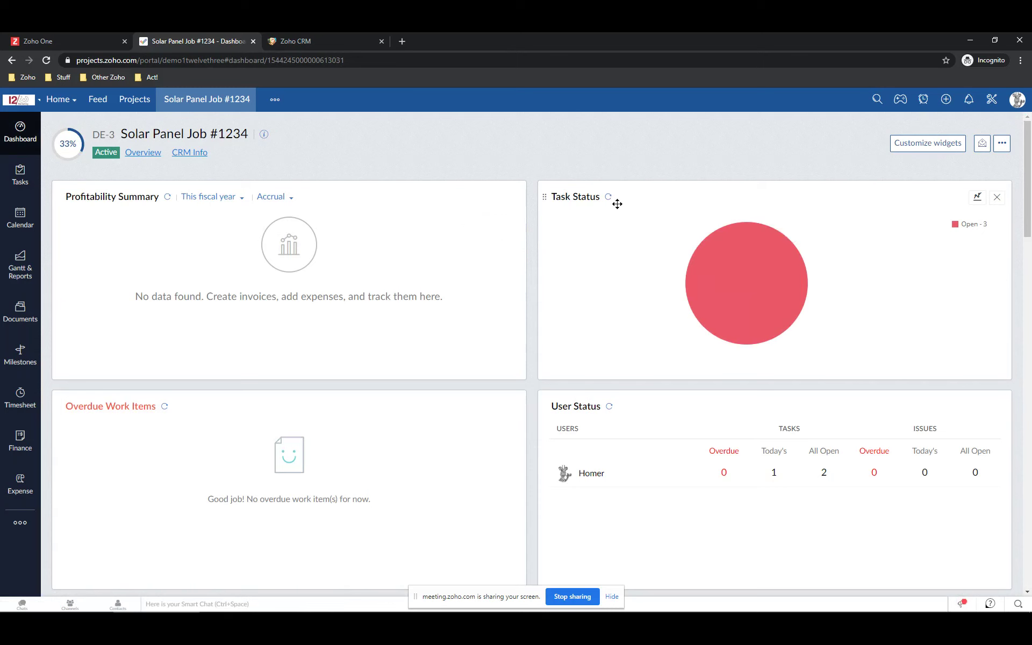
pyautogui.click(608, 197)
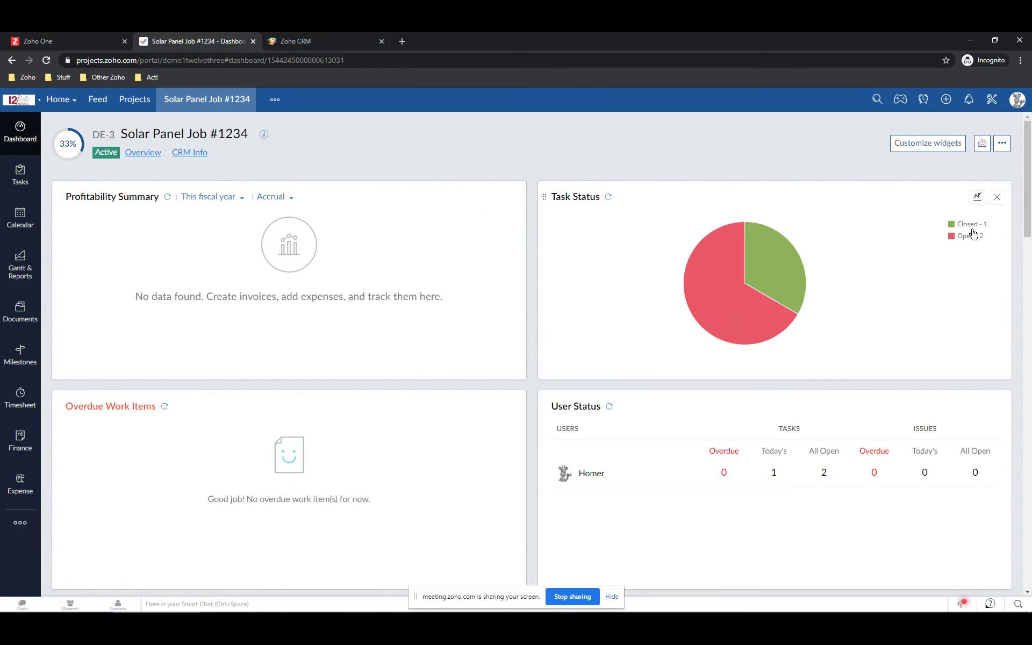
pyautogui.moveTo(977, 200)
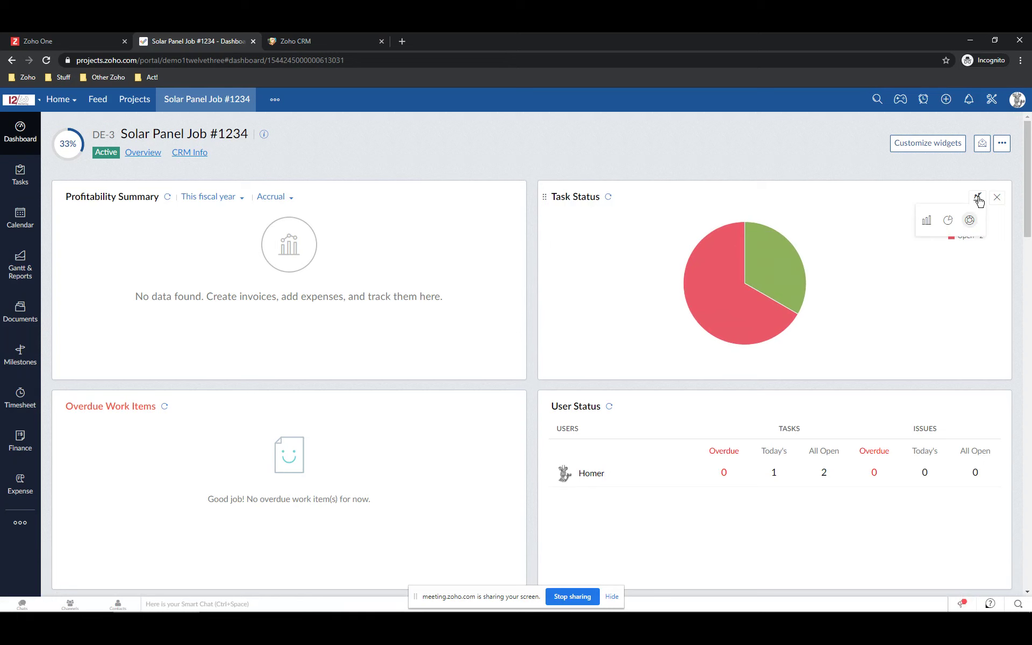
pyautogui.click(928, 222)
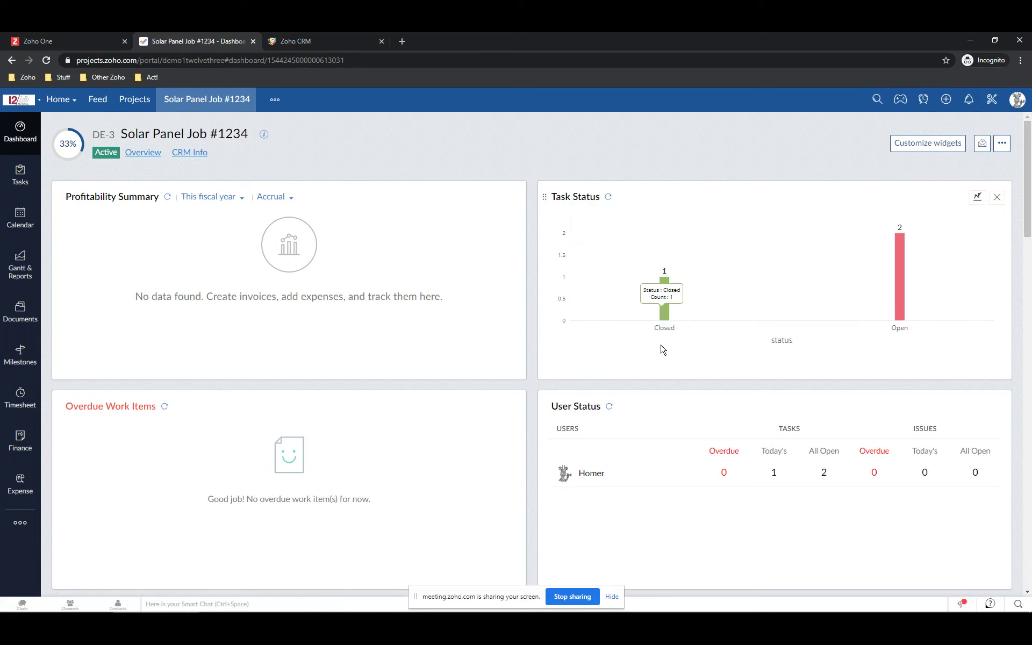
pyautogui.scroll(-3, 316, 430)
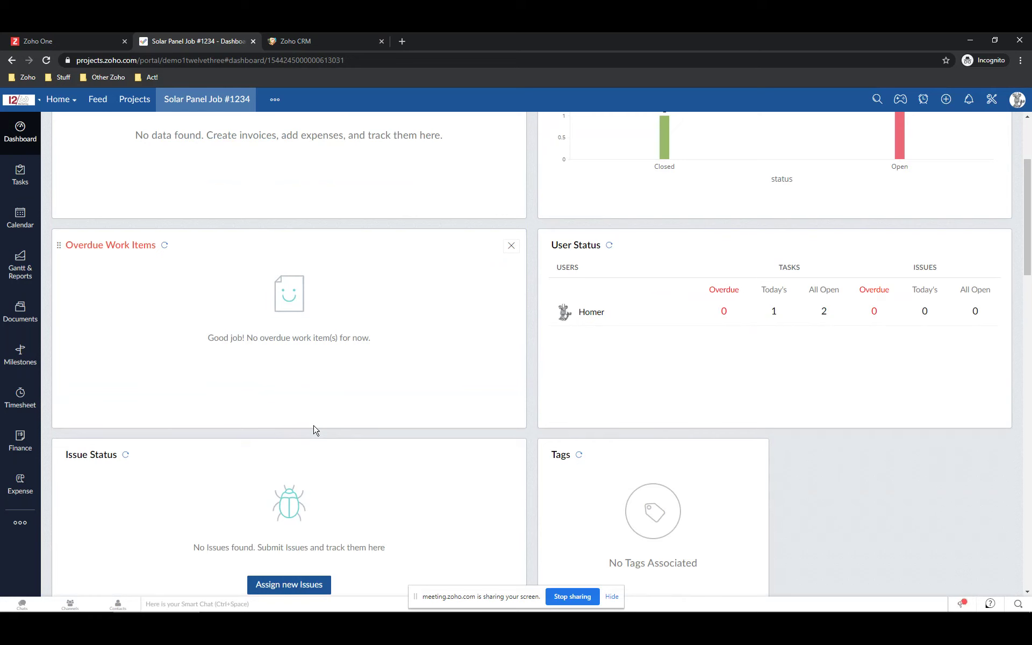
pyautogui.scroll(-4, 312, 432)
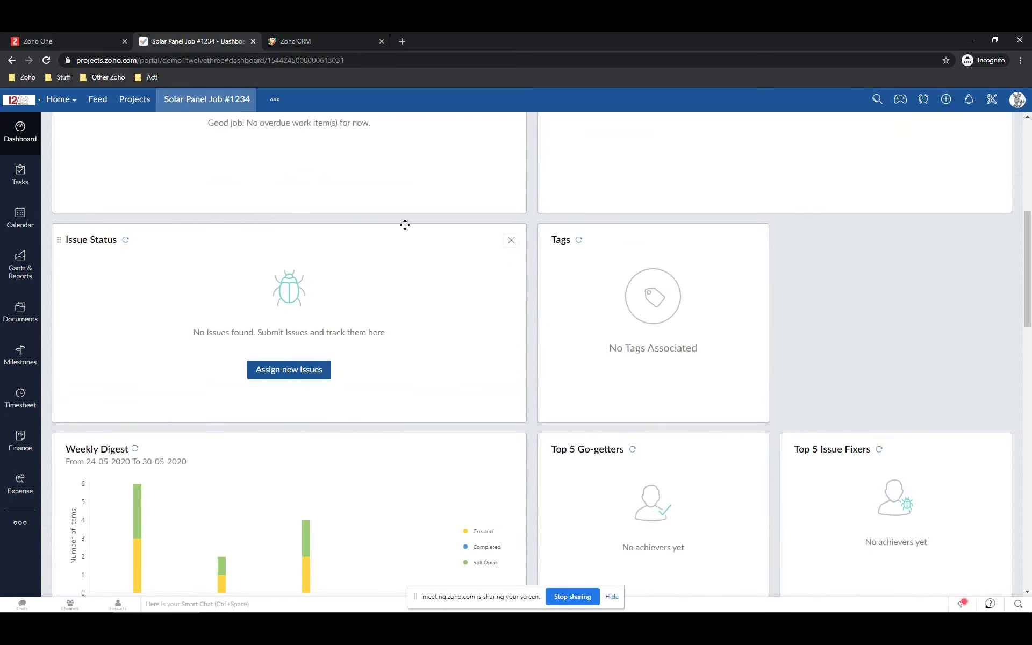
# Switch to Zoho CRM, open the Rangoni Of Florence account, and view the progress of its related Zoho Projects.
pyautogui.click(302, 41)
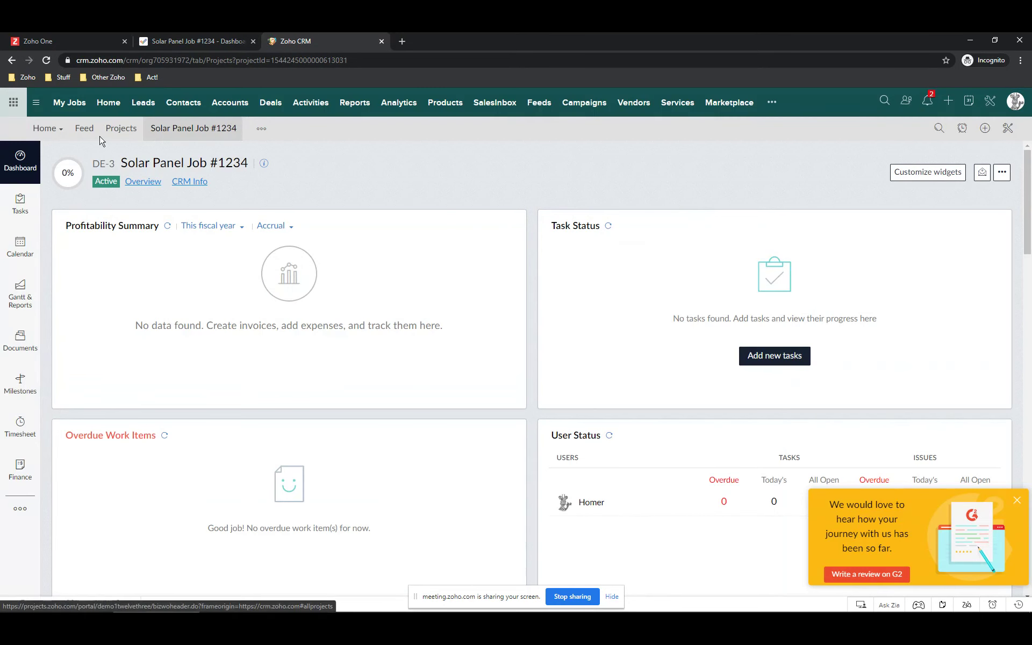
pyautogui.click(233, 104)
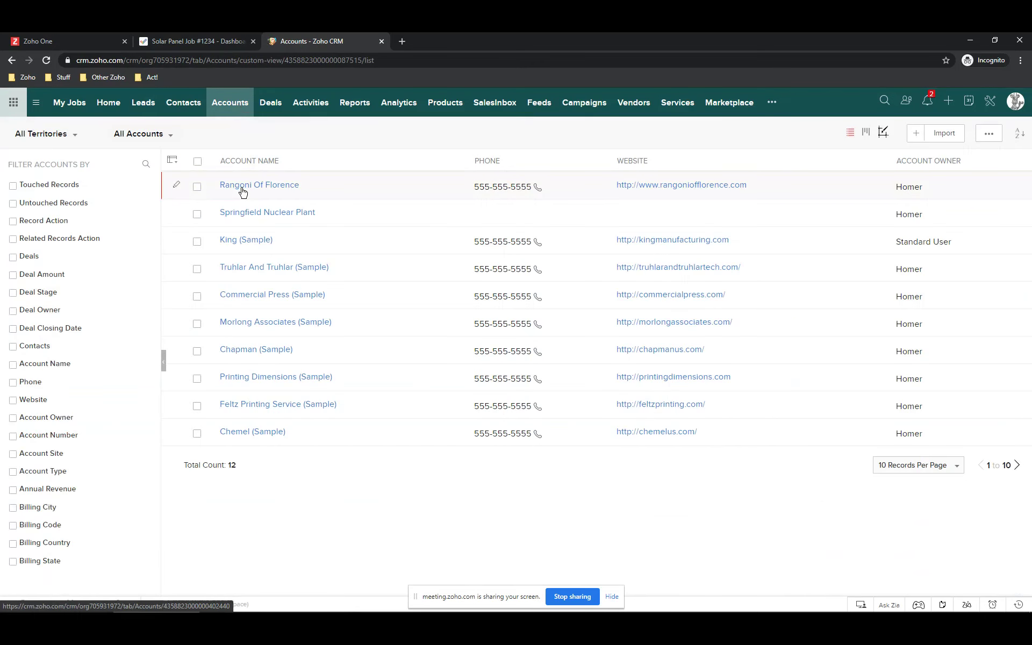
pyautogui.click(242, 188)
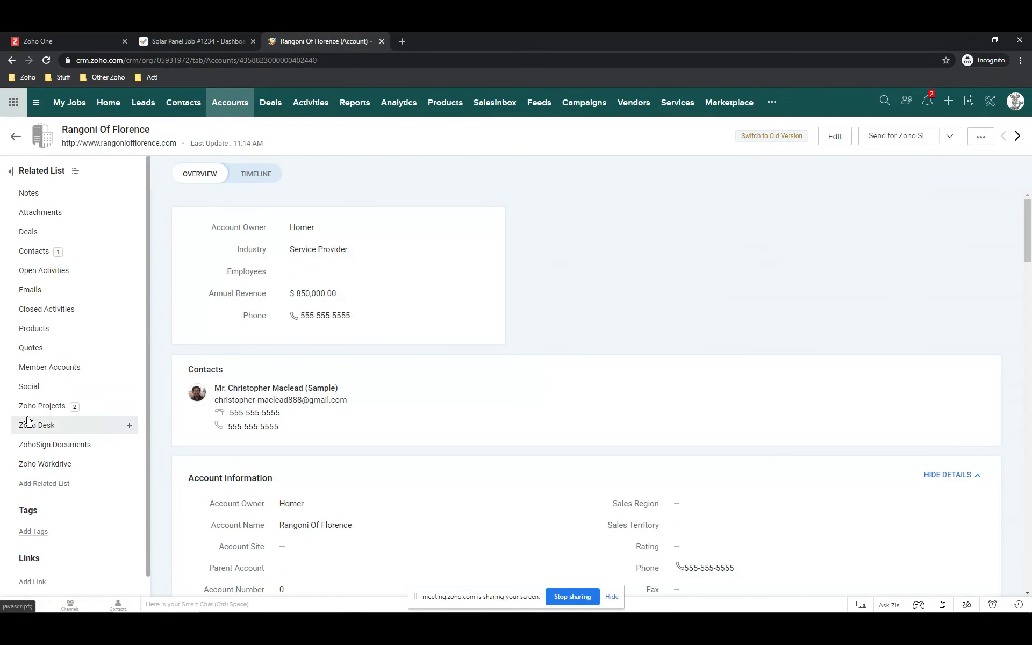
pyautogui.click(32, 409)
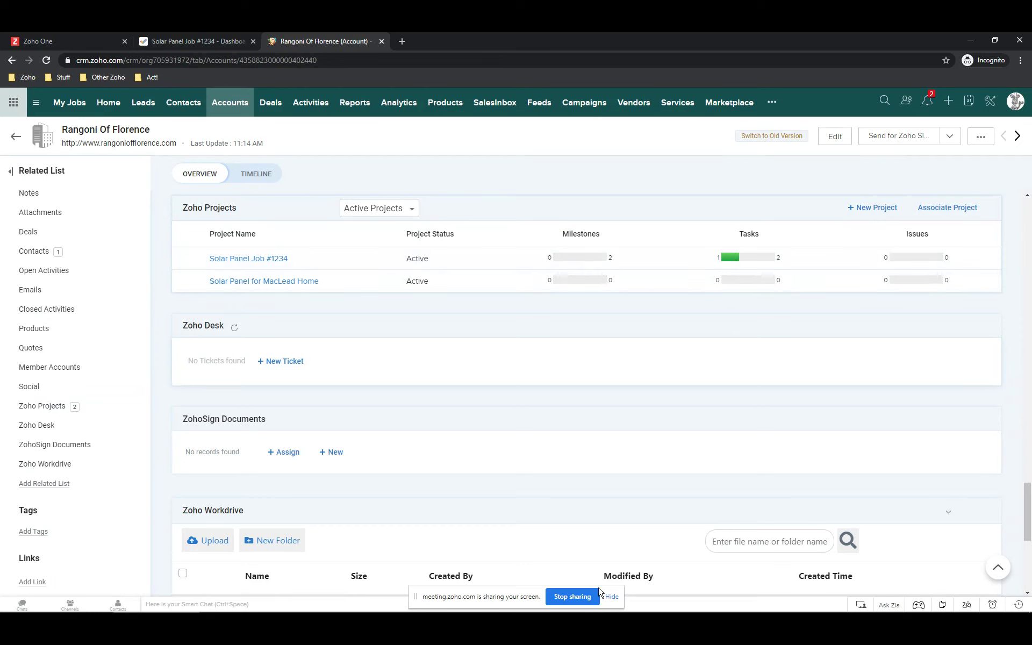
# Switch to the Zoho Meeting window to read the attendees' chat questions, and return to the CRM account.
pyautogui.moveTo(685, 594)
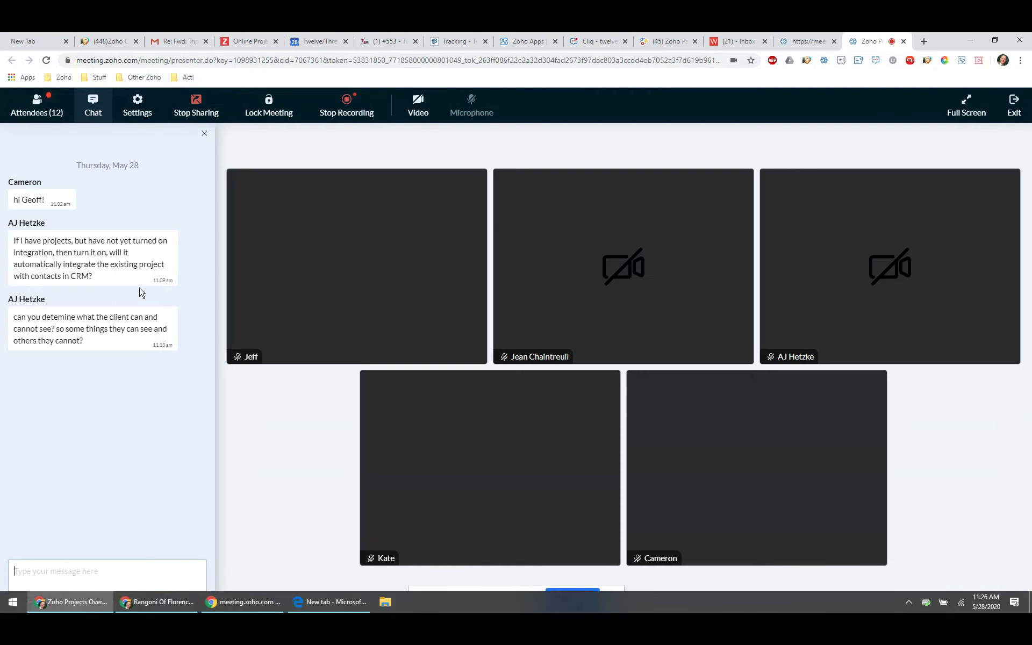
pyautogui.click(69, 602)
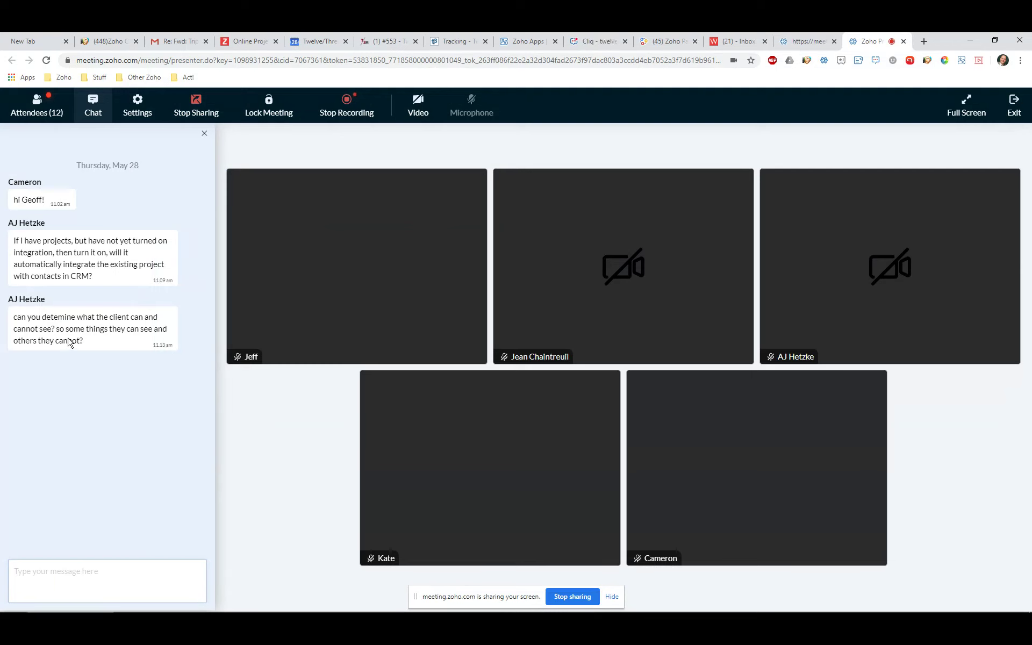
pyautogui.moveTo(161, 610)
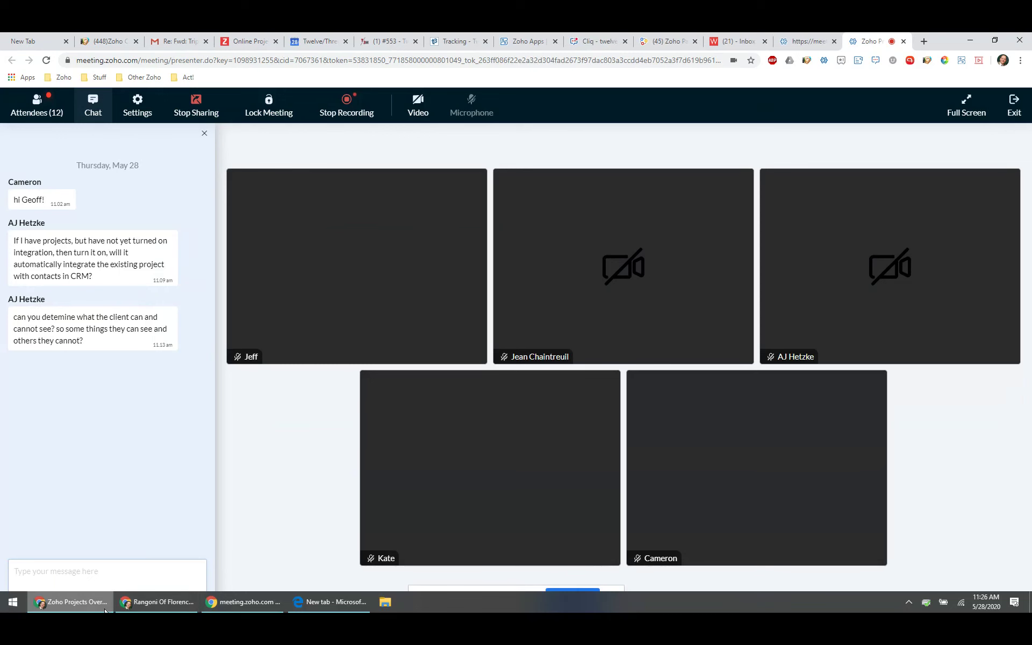
pyautogui.click(166, 605)
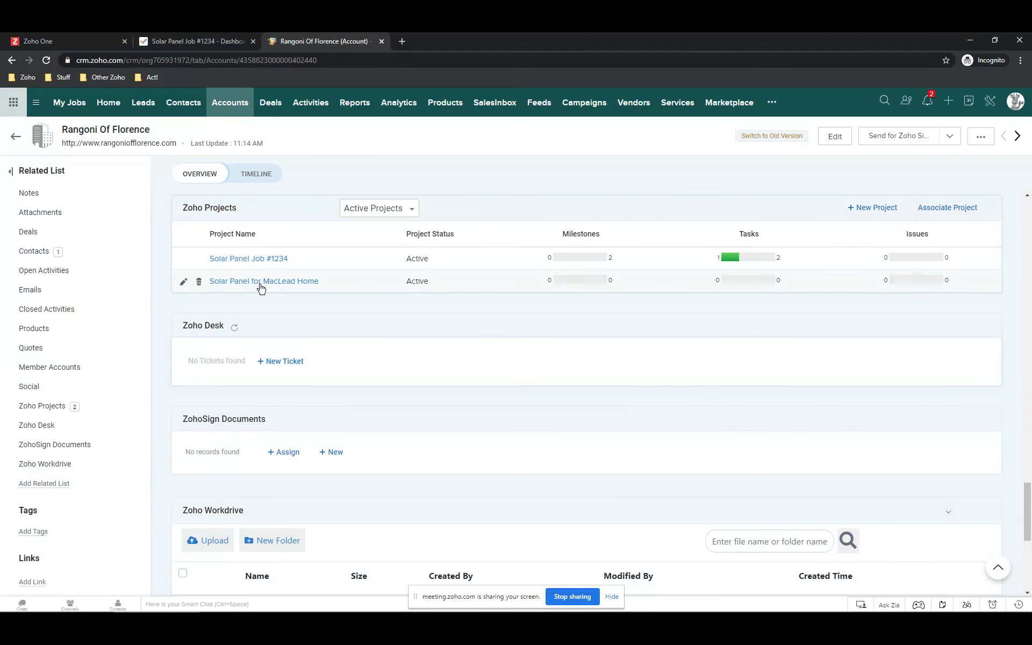
# Switch to Zoho Projects, clone the Client profile in the user profile setup, and name the copy after the attendee's clients.
pyautogui.click(199, 42)
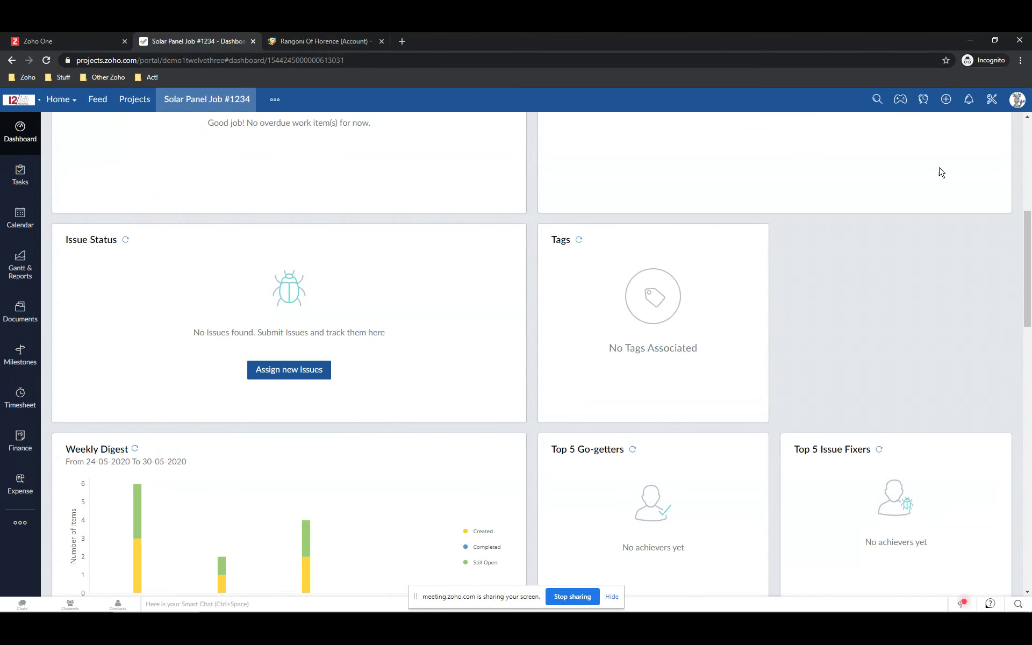
pyautogui.click(992, 102)
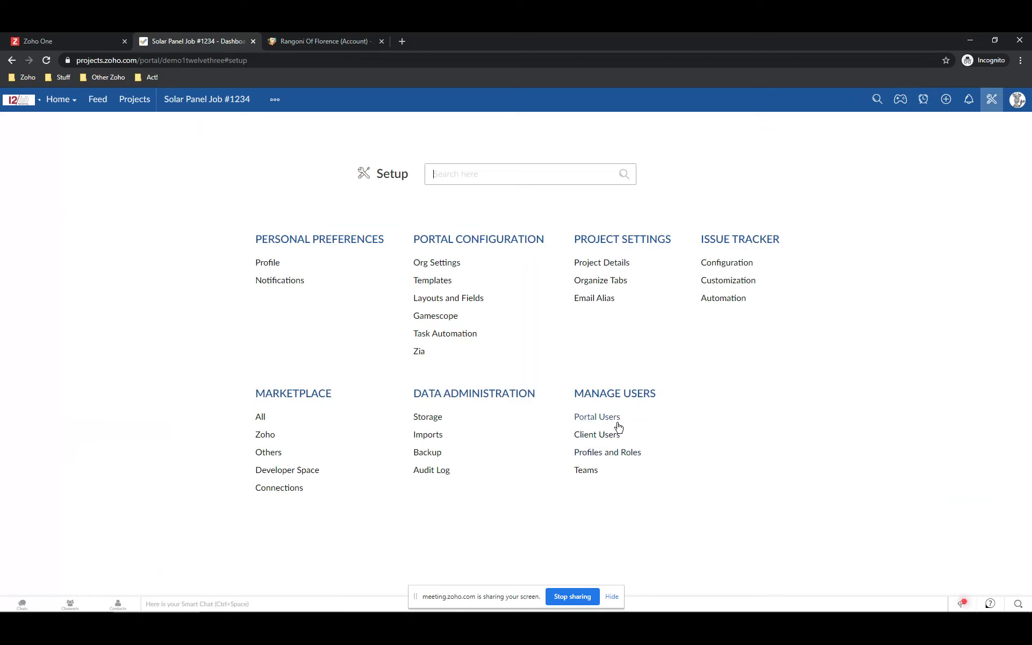
pyautogui.click(598, 455)
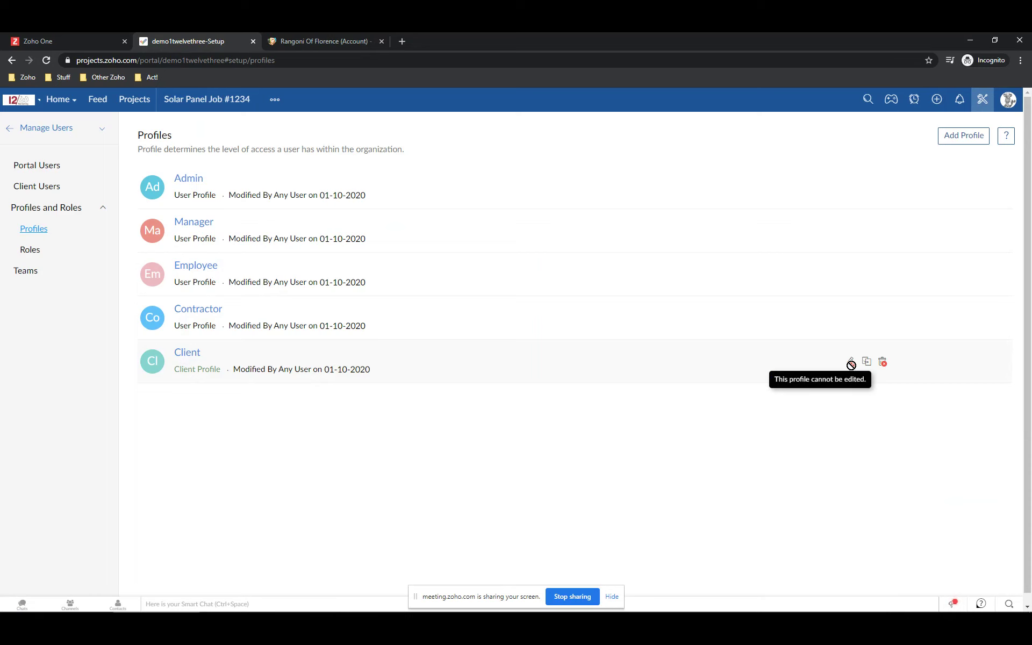
pyautogui.click(868, 363)
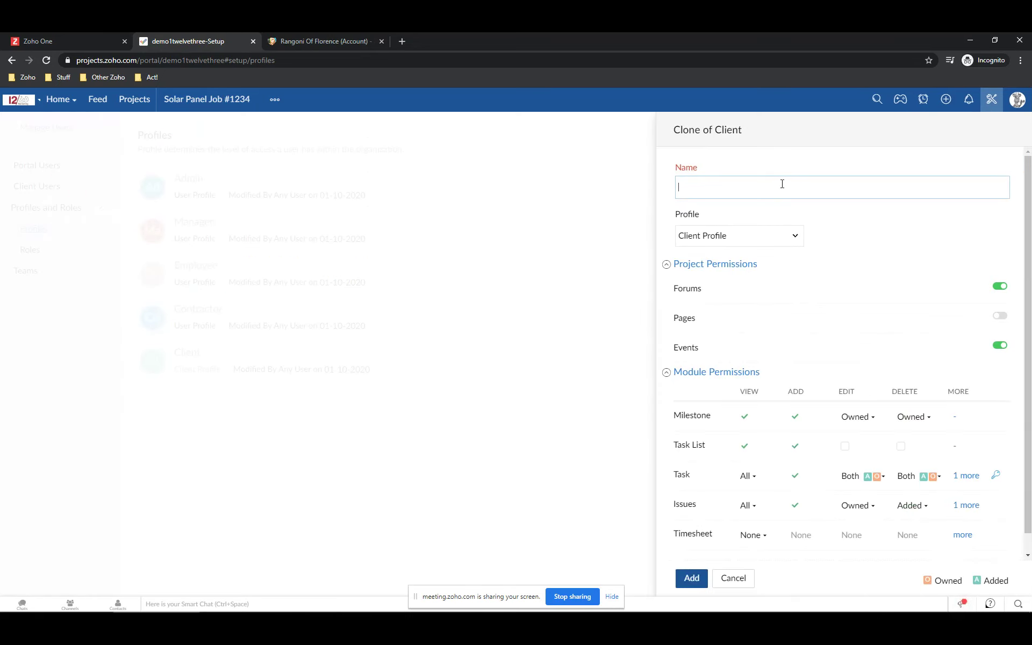
pyautogui.write('AJs Clients')
# Remove the cloned profile's Add permission for task lists and set its Timesheet View permission to Owned.
pyautogui.scroll(-1, 677, 312)
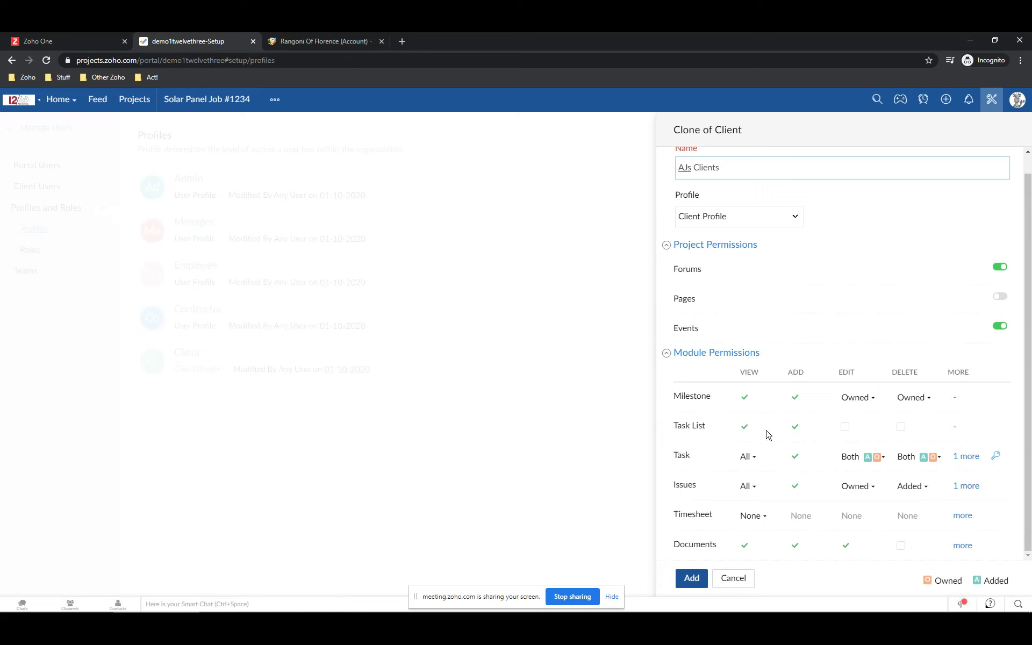
pyautogui.click(795, 427)
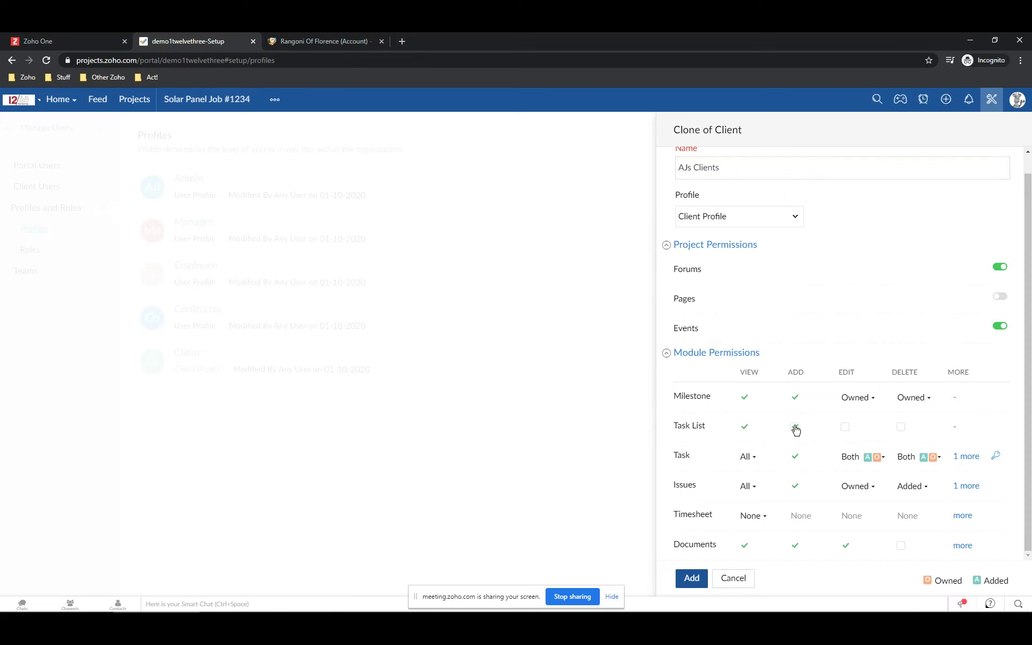
pyautogui.click(796, 457)
pyautogui.click(761, 517)
pyautogui.click(714, 537)
pyautogui.click(749, 517)
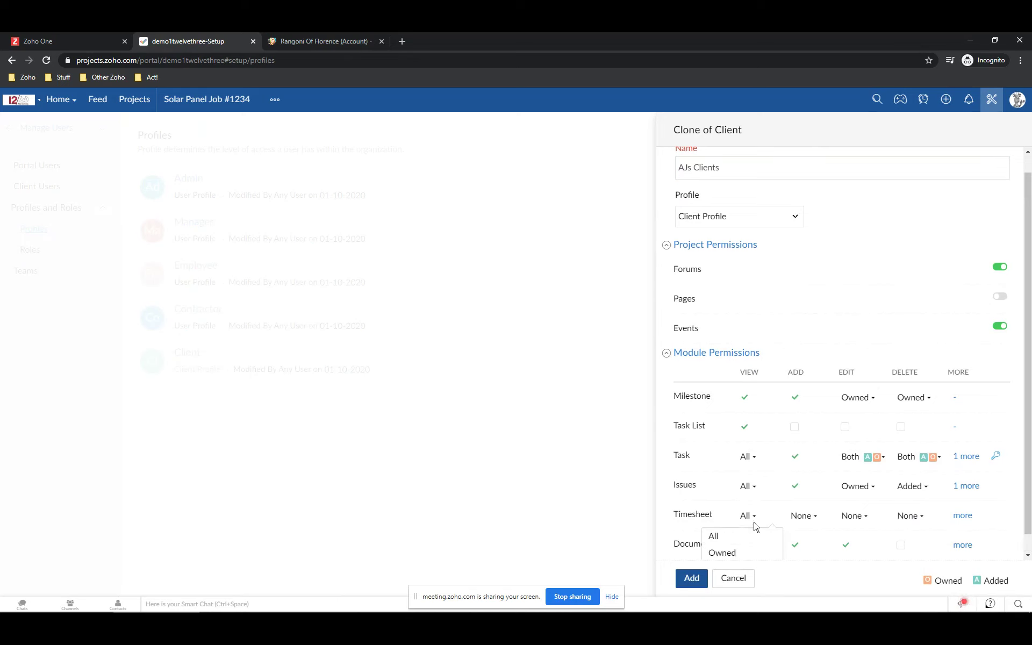
pyautogui.click(726, 559)
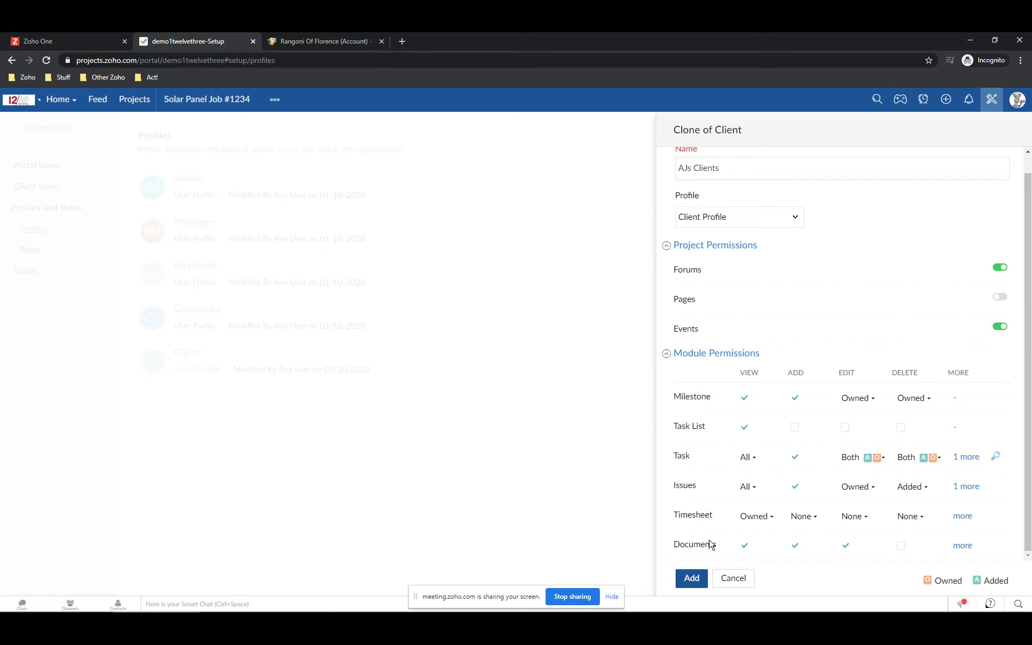
# Review the cloned client profile's permissions and add it to the portal's profiles.
pyautogui.scroll(1, 852, 469)
pyautogui.scroll(-1, 849, 467)
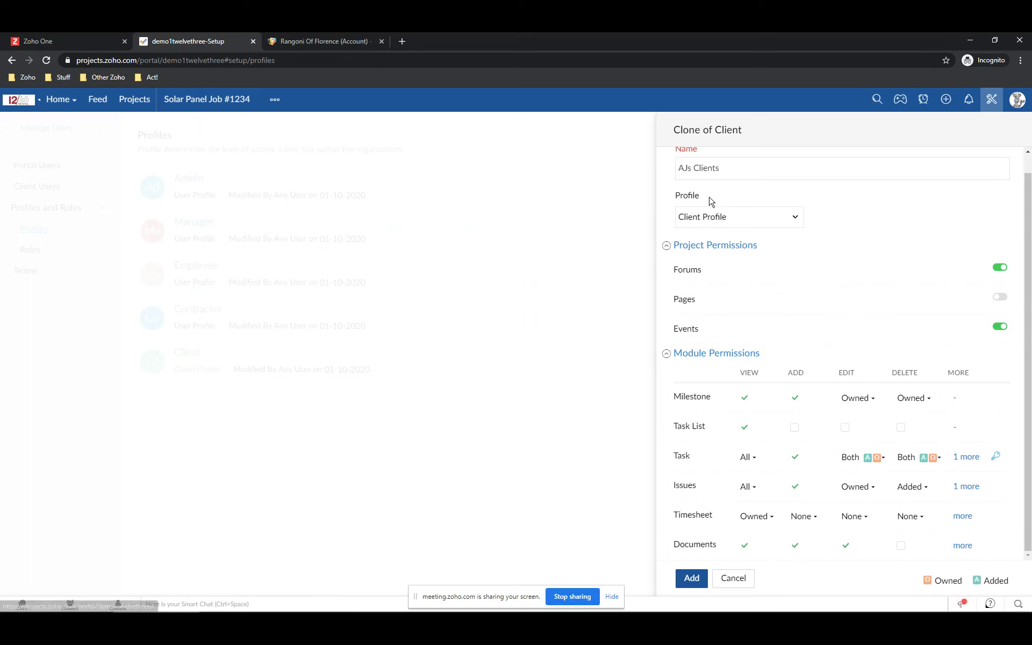
pyautogui.click(691, 580)
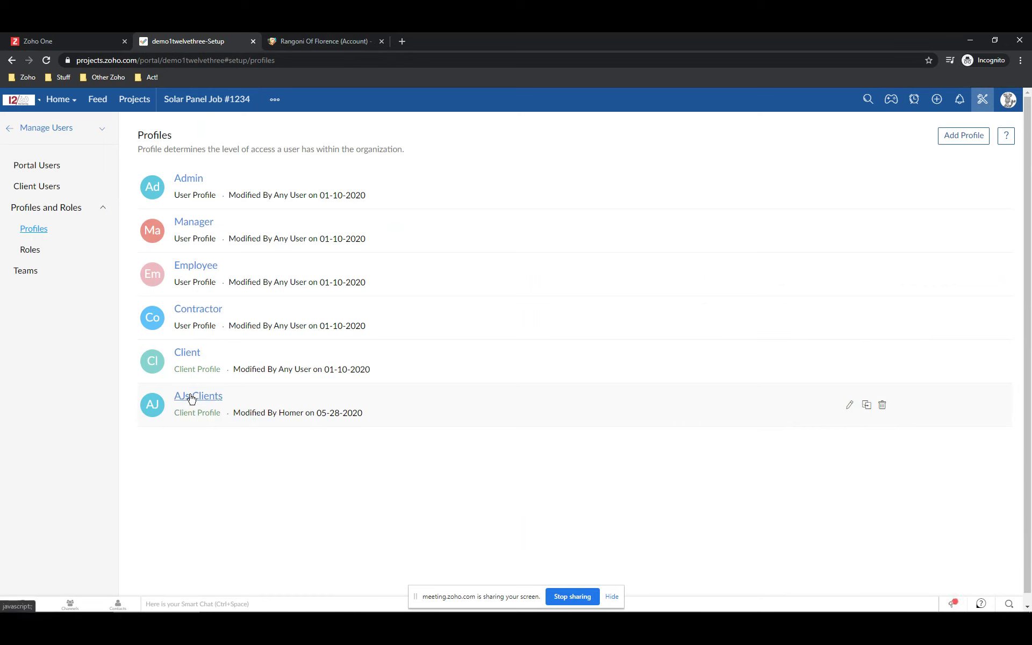
# Open the users of Solar Panel Job #1234 and add the existing Standard User with the Manager role and profile.
pyautogui.click(140, 106)
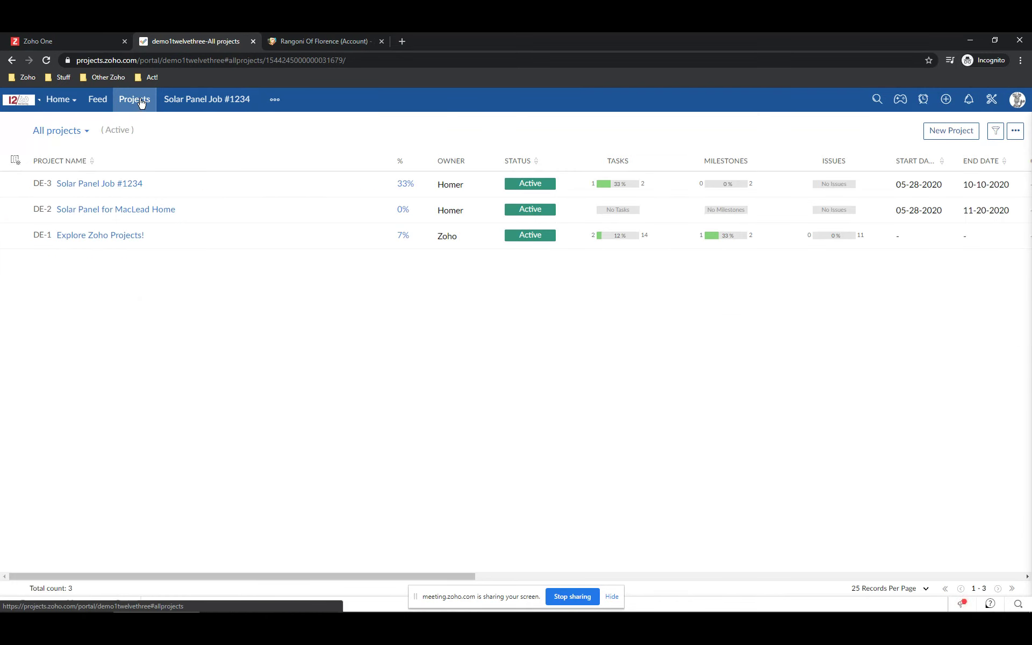
pyautogui.click(200, 103)
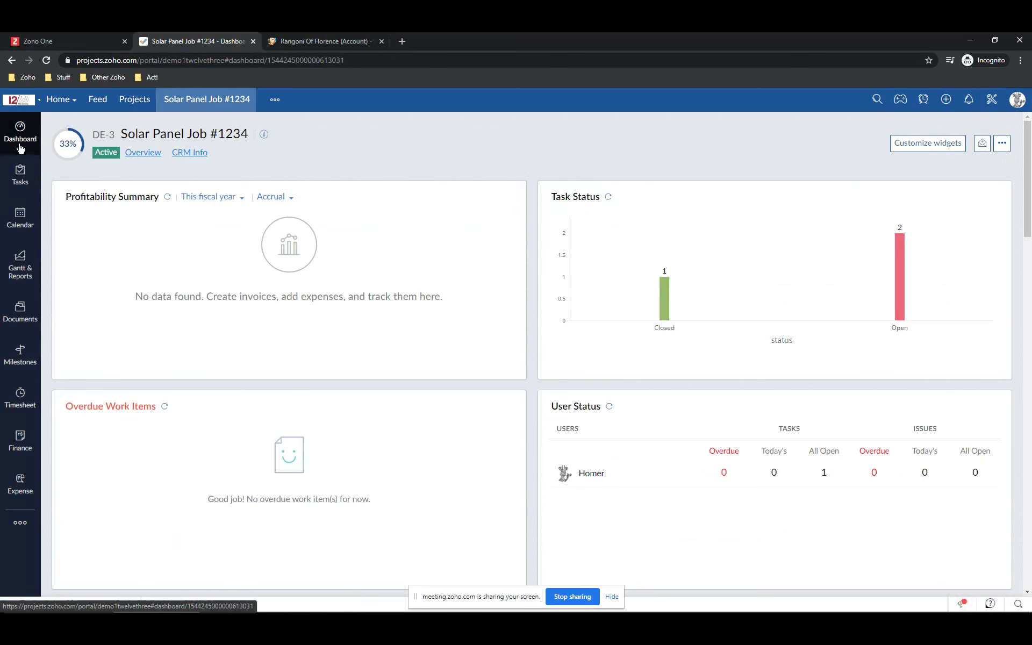
pyautogui.click(20, 526)
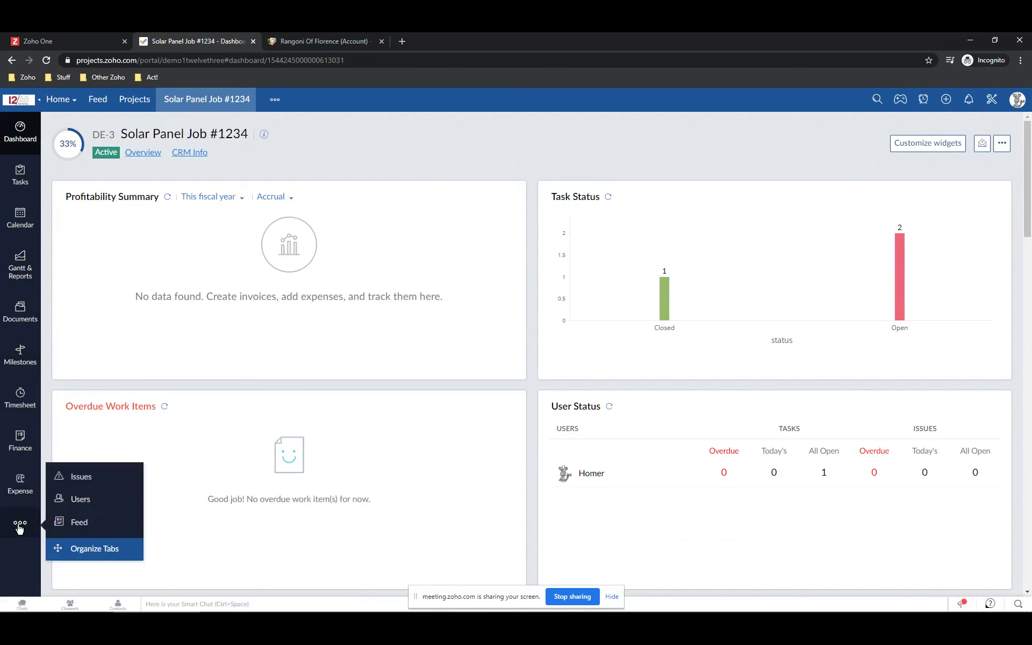
pyautogui.click(82, 498)
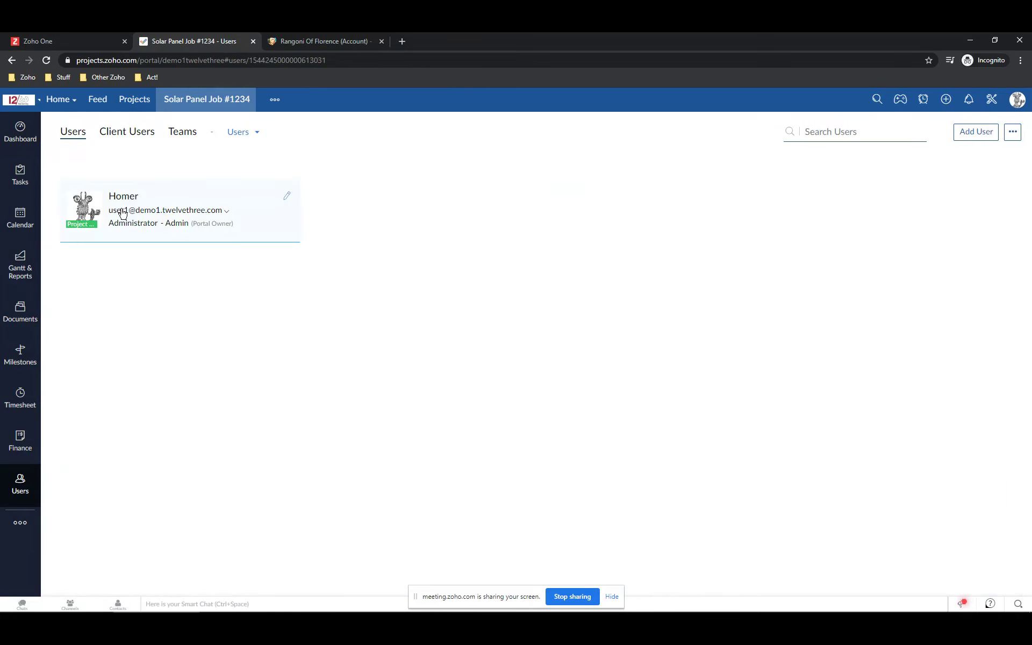
pyautogui.click(976, 132)
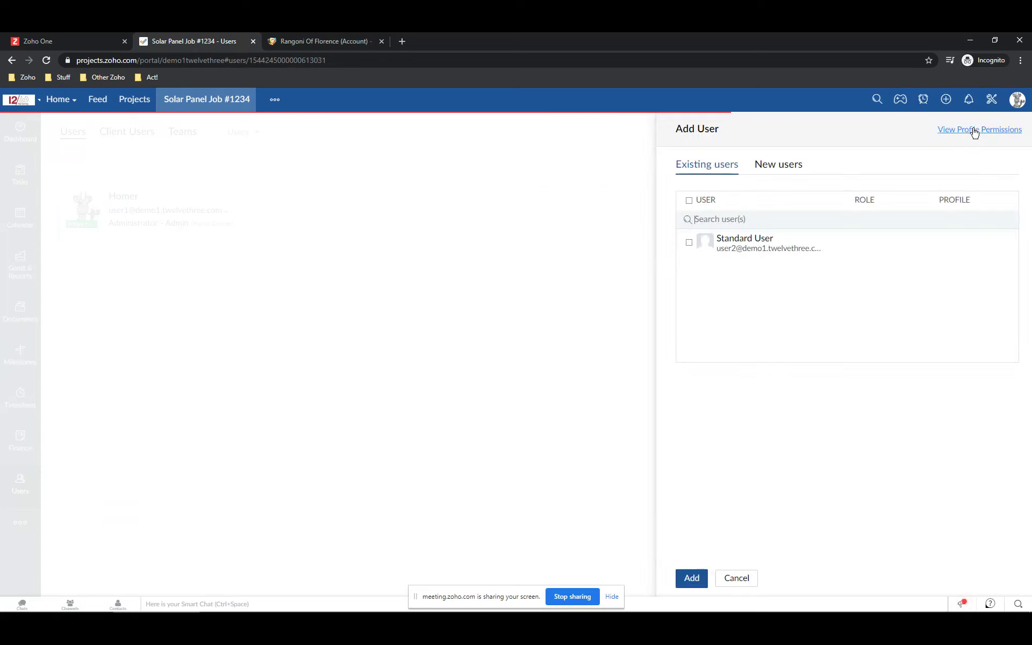
pyautogui.click(690, 243)
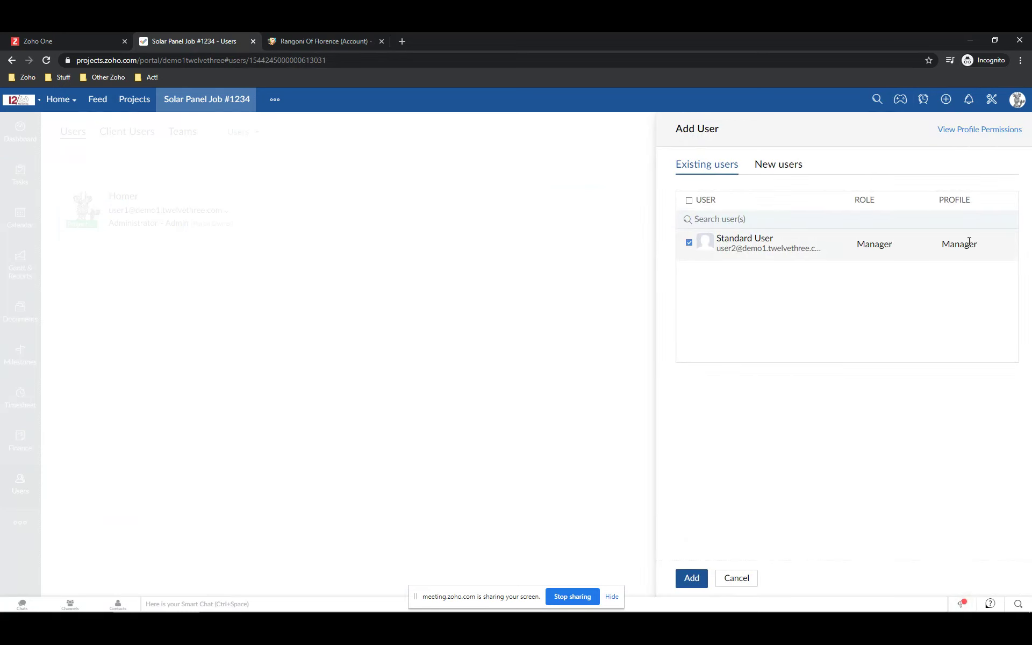
pyautogui.click(688, 577)
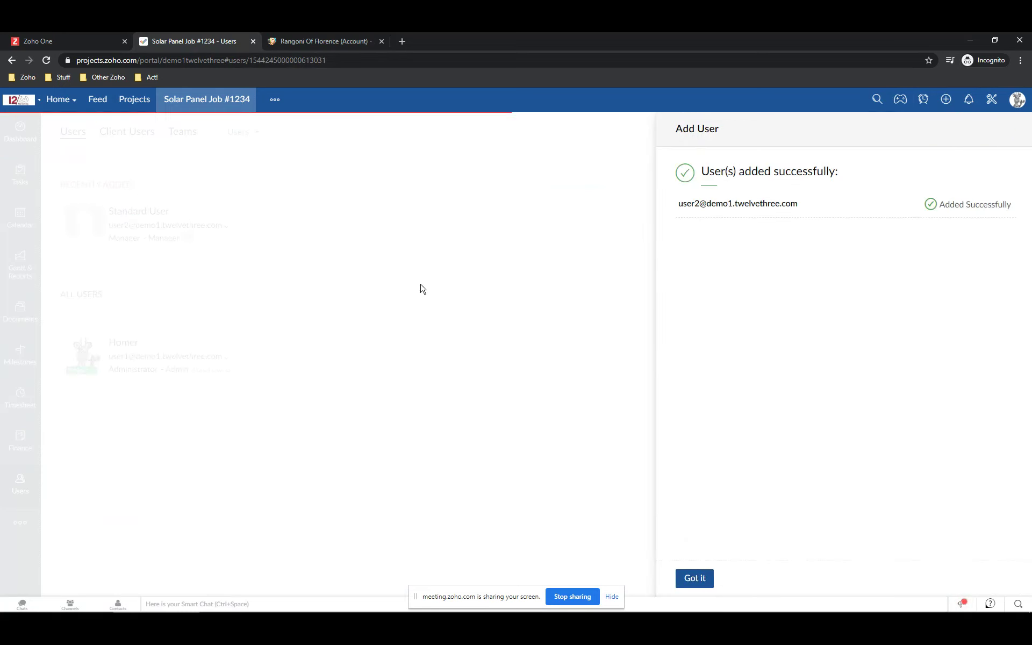
pyautogui.click(694, 578)
# Open the Rangoni Of Florence client from the project's client users and view its CRM account information.
pyautogui.click(146, 137)
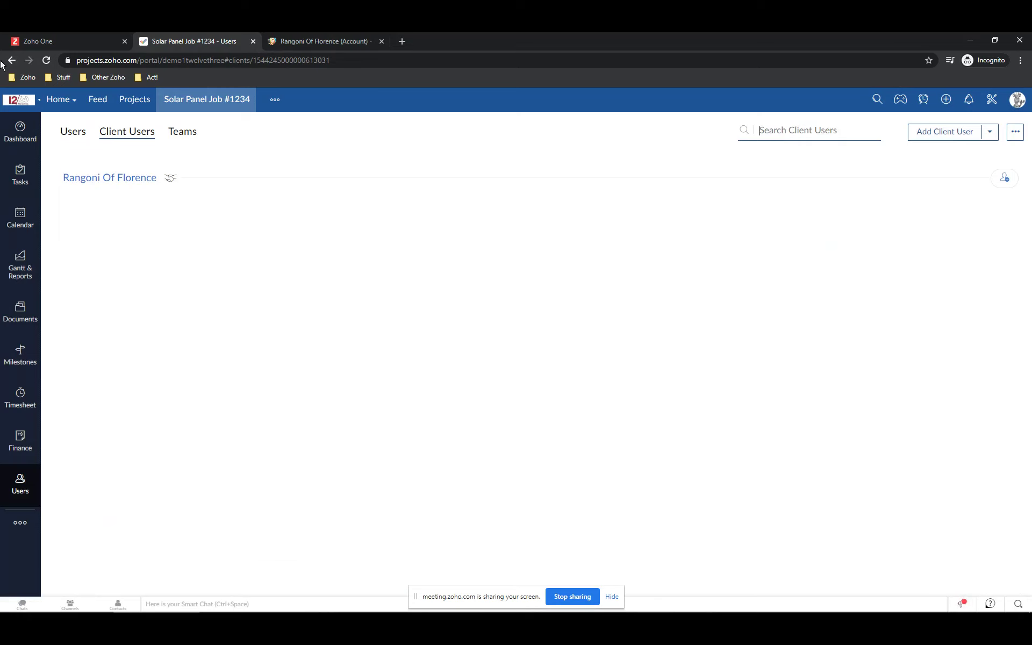
pyautogui.click(95, 180)
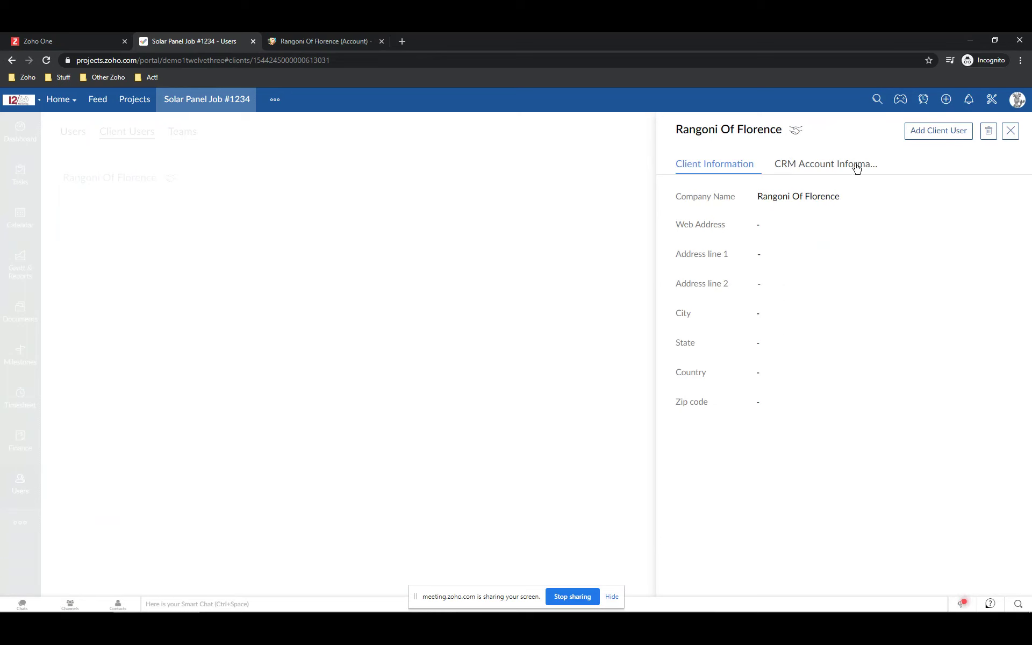
pyautogui.click(857, 169)
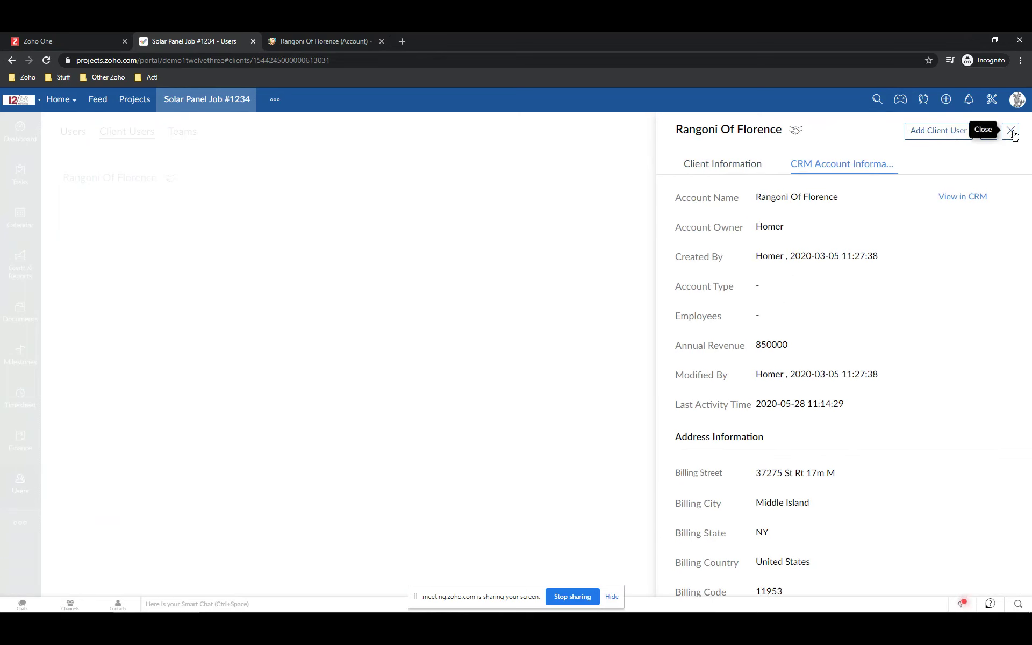
pyautogui.click(932, 132)
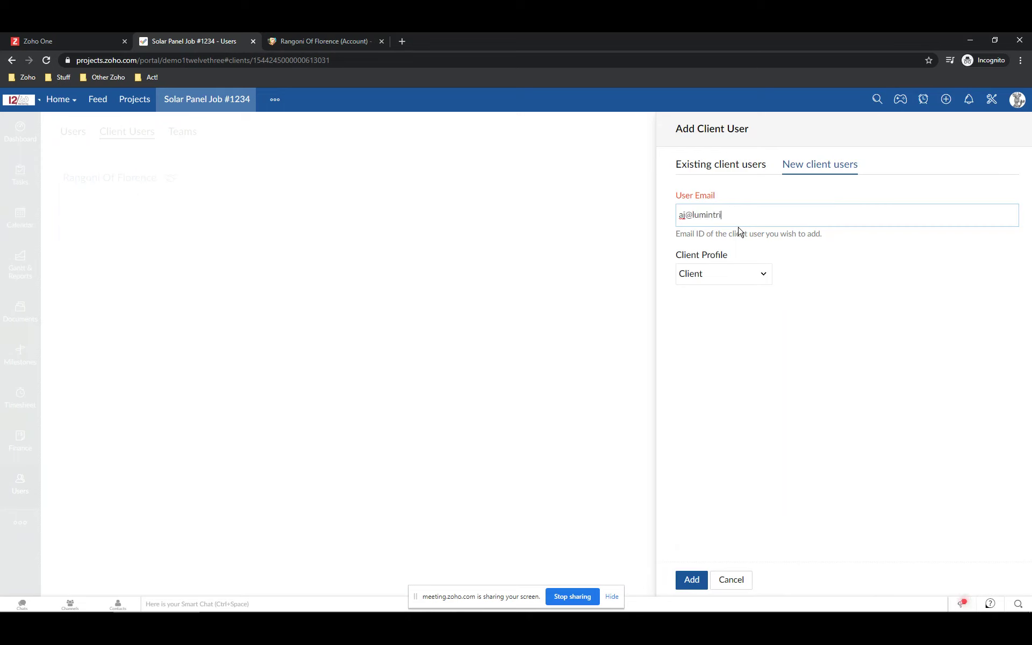
pyautogui.write('com')
pyautogui.click(706, 276)
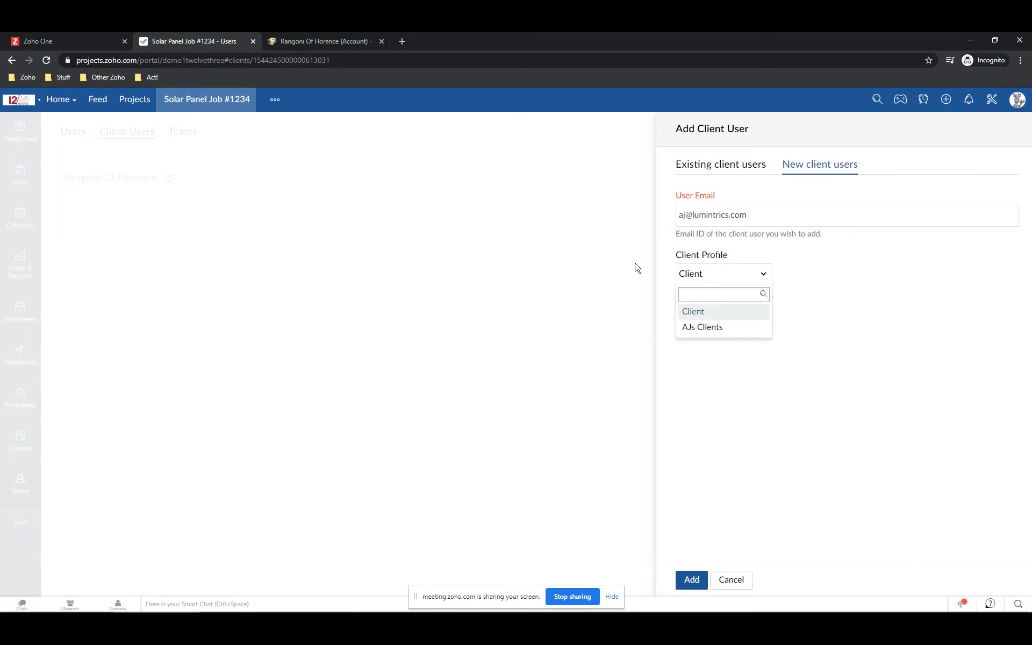
pyautogui.click(738, 580)
pyautogui.click(740, 580)
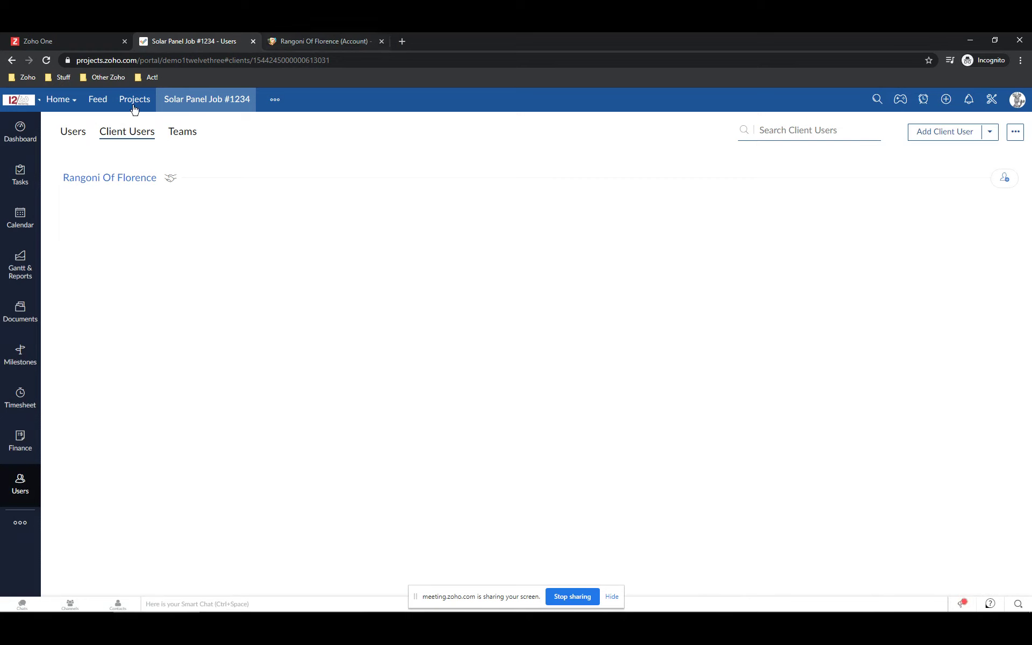
# Upload the picture gem.png to the Folders location of the project's documents and reload the page.
pyautogui.click(23, 308)
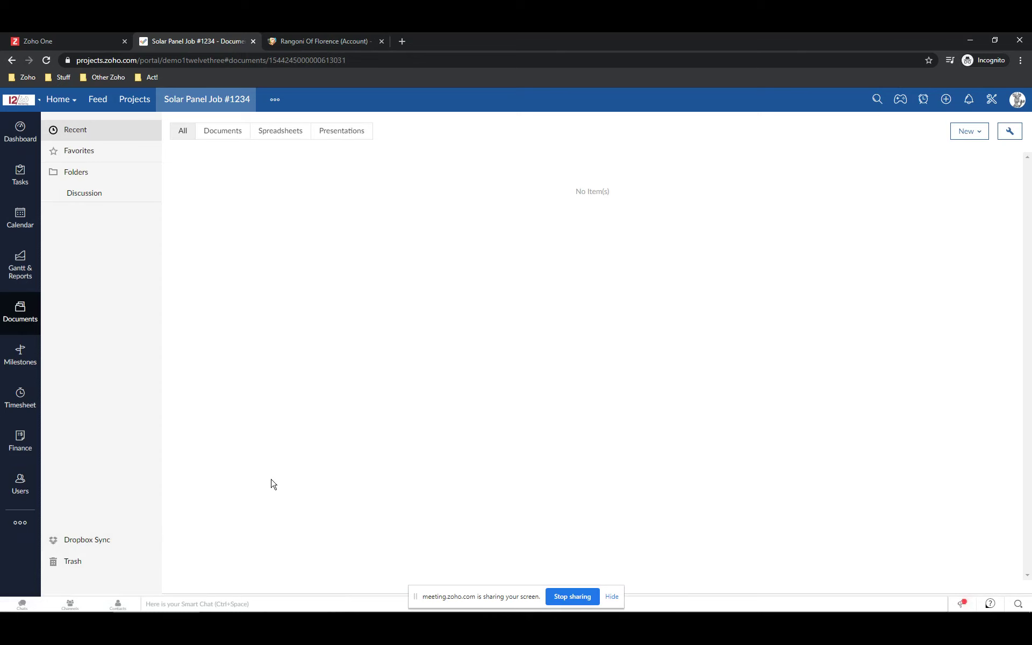
pyautogui.click(969, 132)
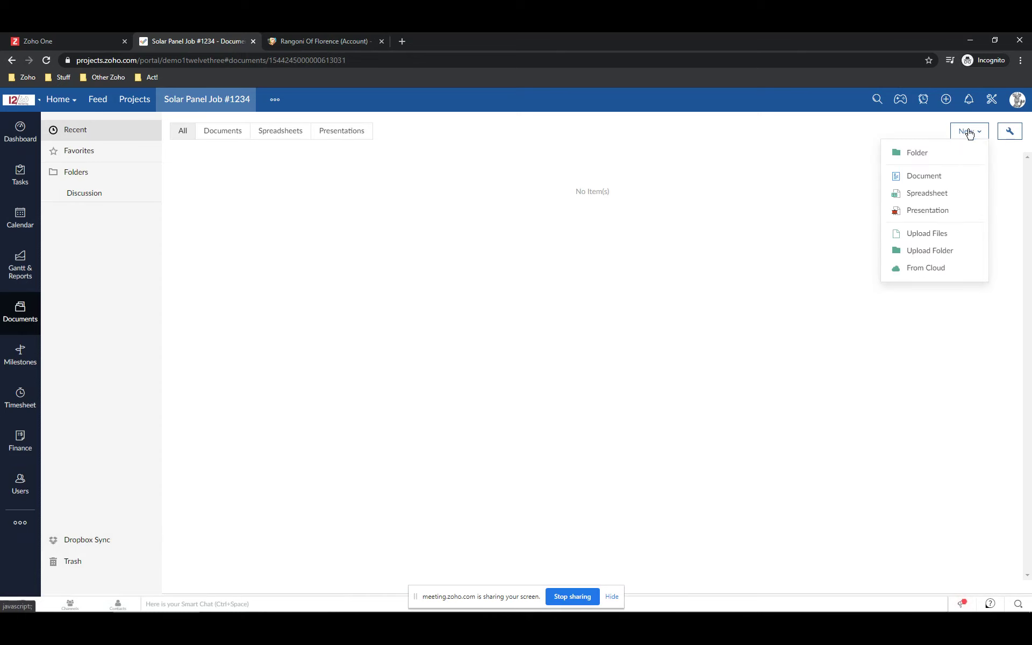
pyautogui.click(925, 240)
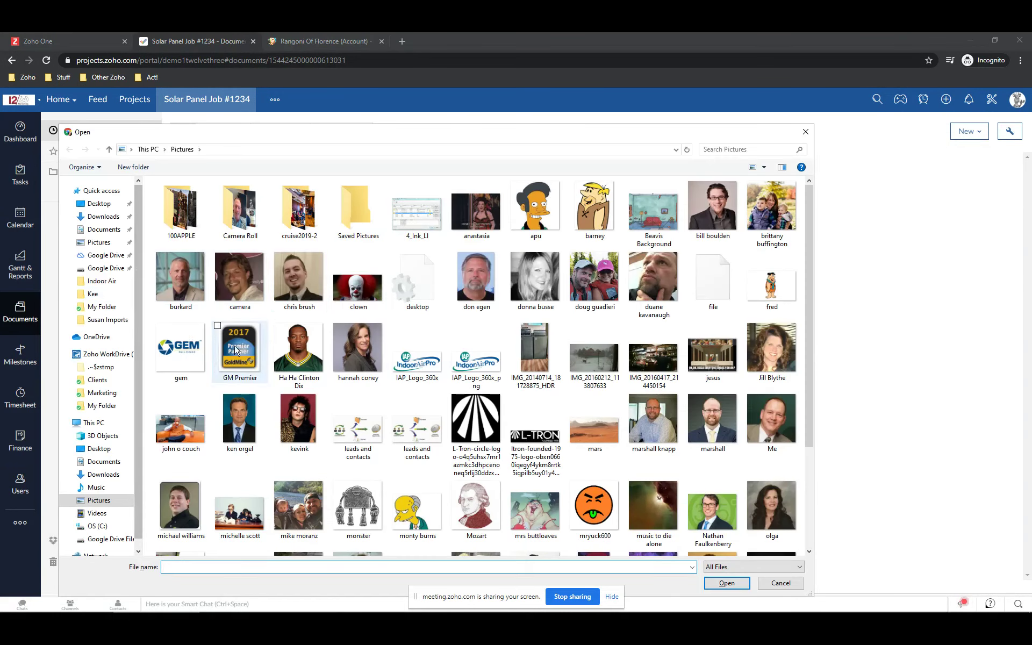
pyautogui.doubleClick(182, 359)
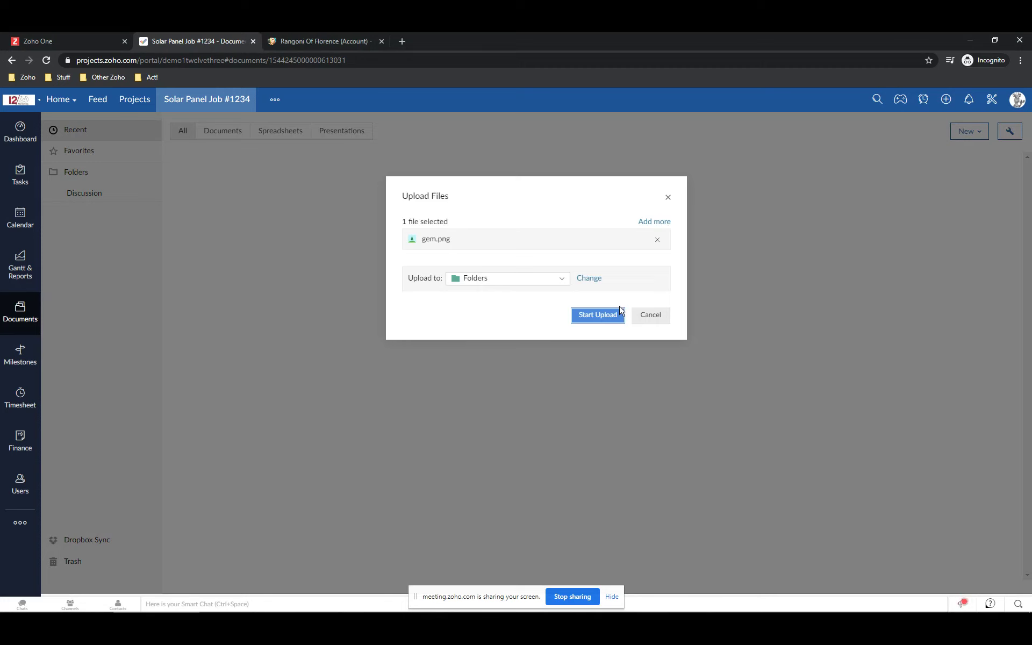
pyautogui.click(605, 320)
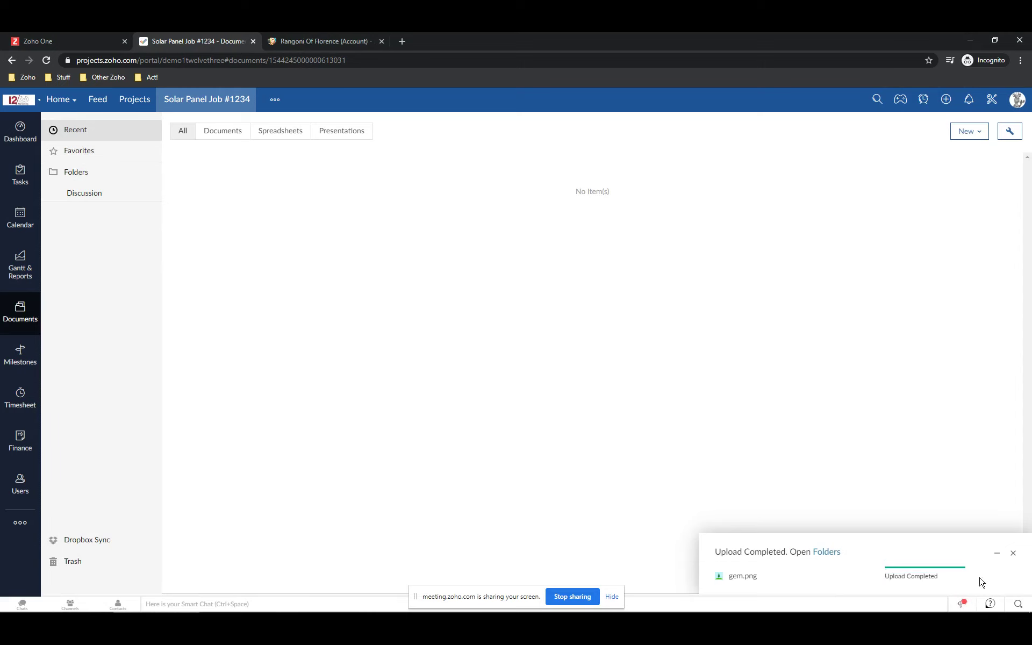
pyautogui.click(46, 61)
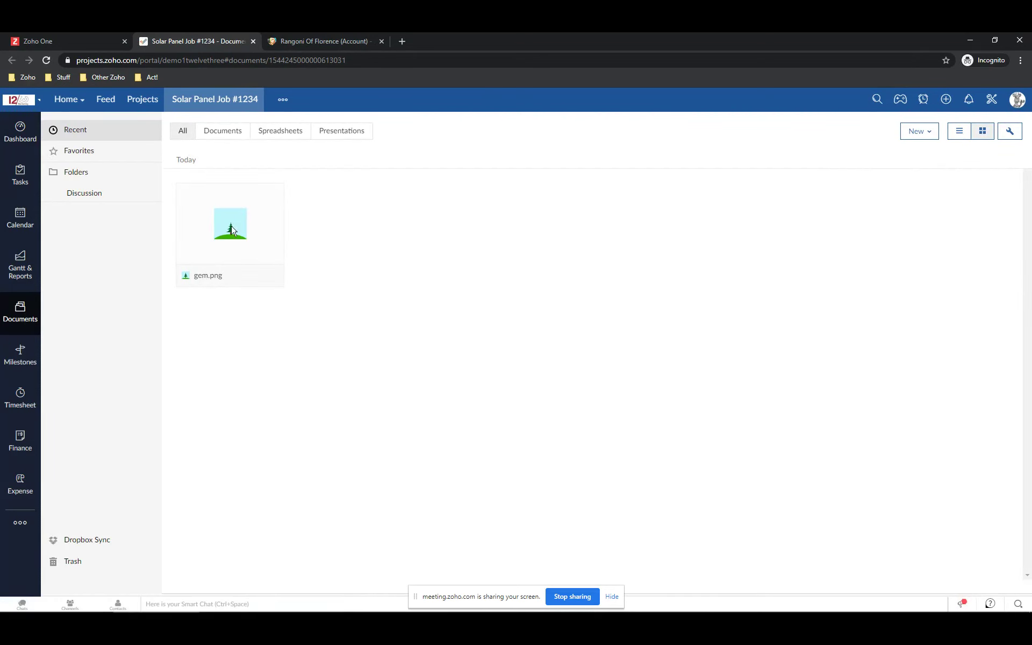
# Check which new document types can be created, and filter the project's recent files by documents and by spreadsheets.
pyautogui.click(917, 132)
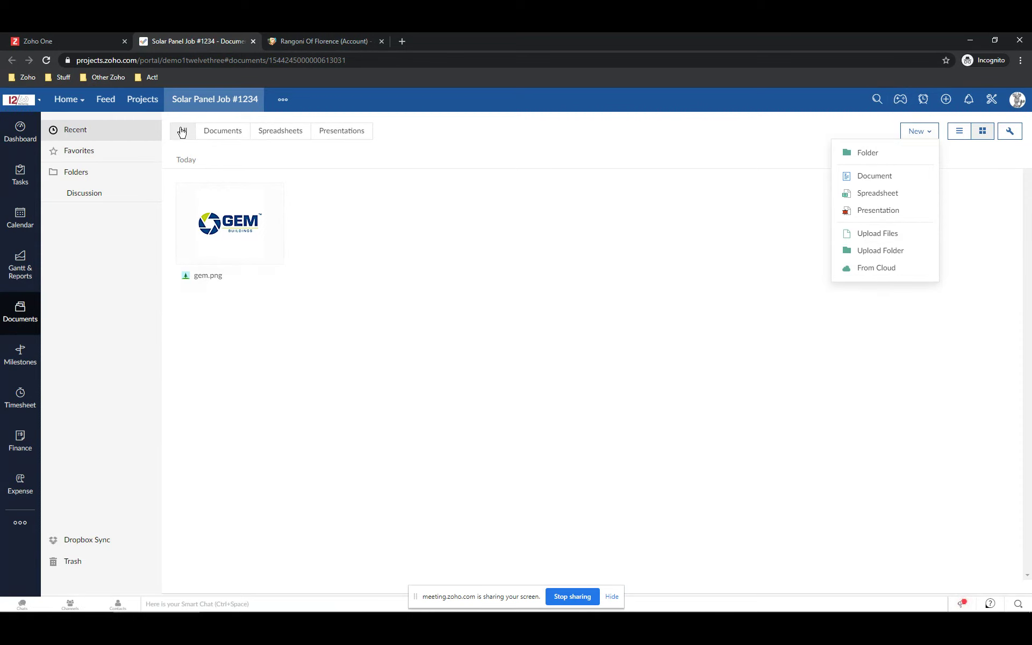
pyautogui.click(216, 134)
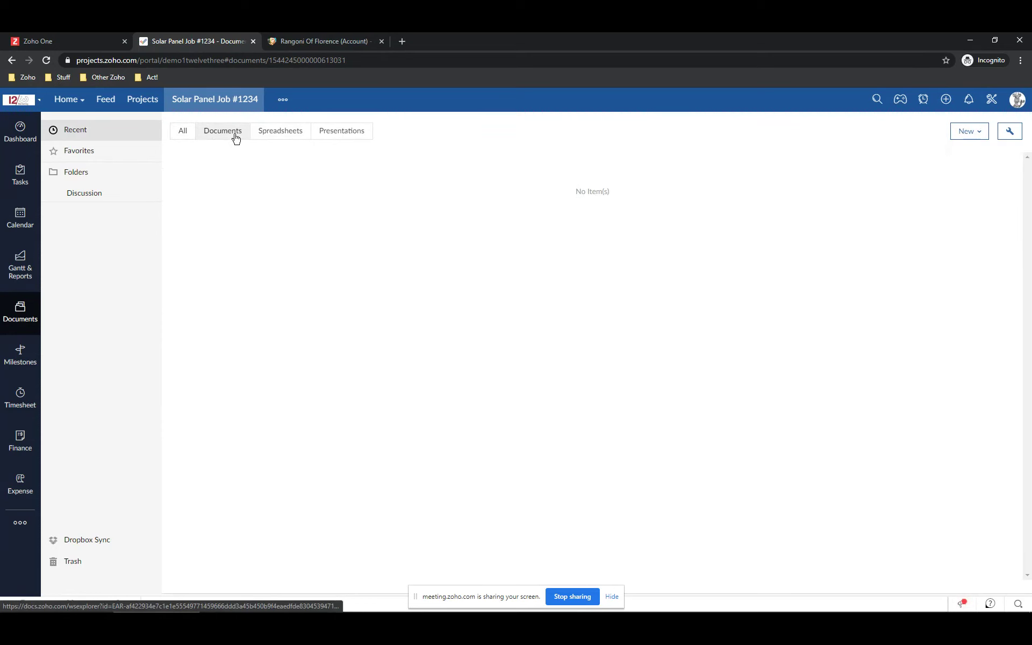
pyautogui.click(290, 135)
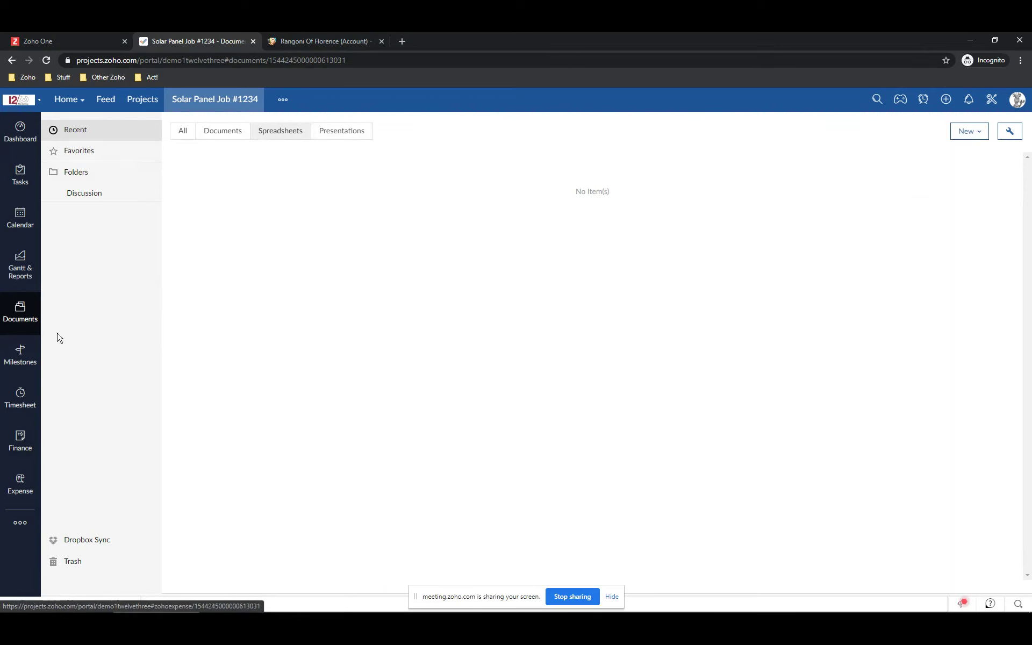
# Create a new folder named Permits in the project's documents.
pyautogui.click(974, 132)
pyautogui.click(917, 153)
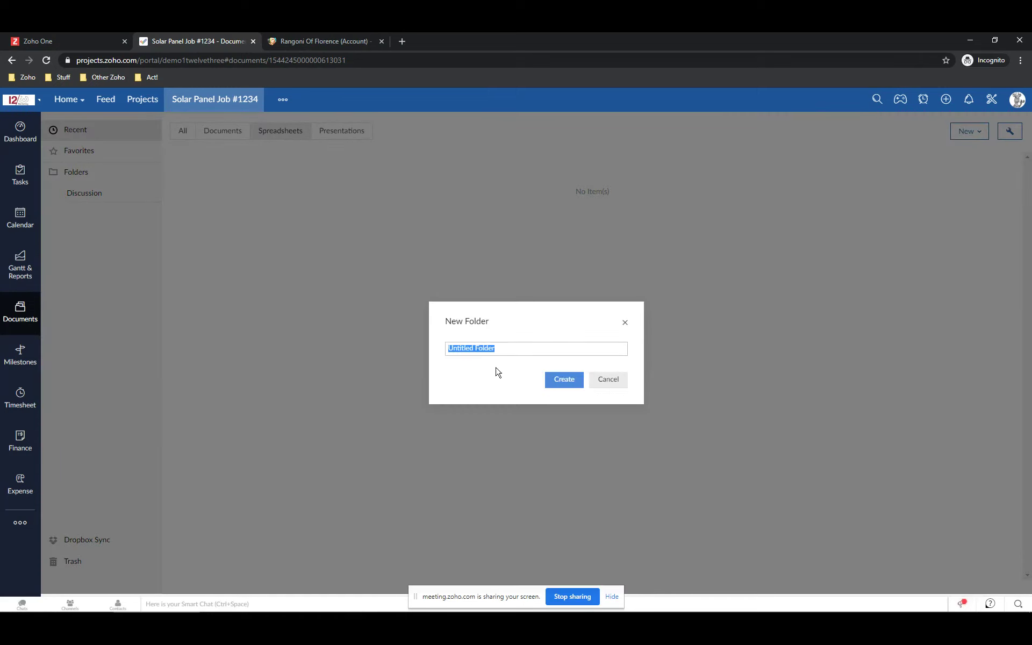
pyautogui.write('Permits')
pyautogui.click(565, 385)
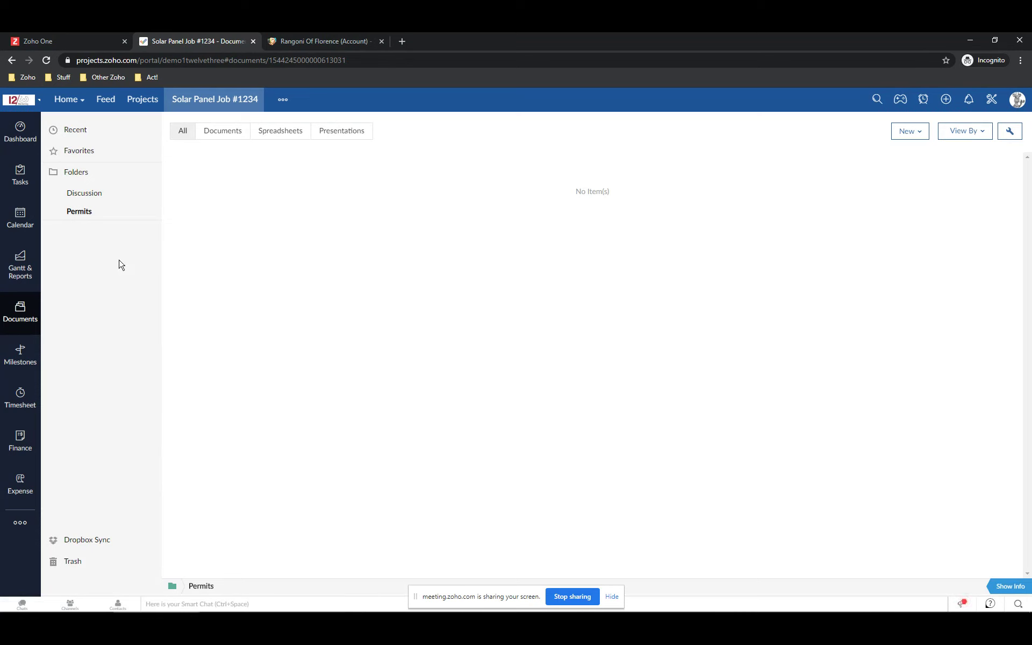
# Review the status choices of the EPA Cerrt task, and view the project calendar for May 2020 and January 2019.
pyautogui.click(15, 175)
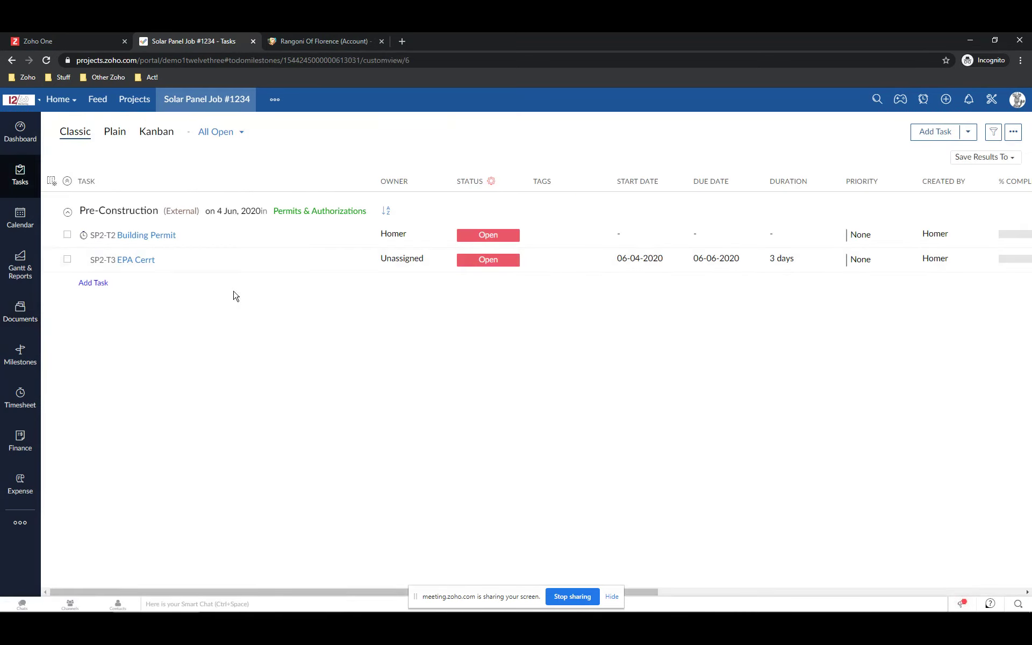
pyautogui.click(514, 263)
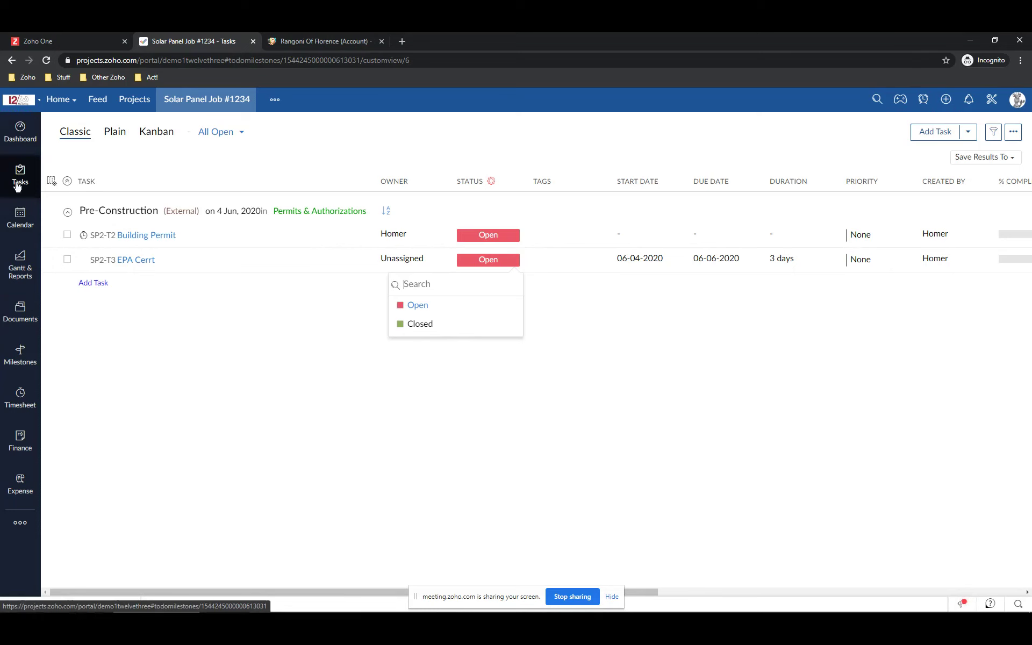
pyautogui.click(19, 218)
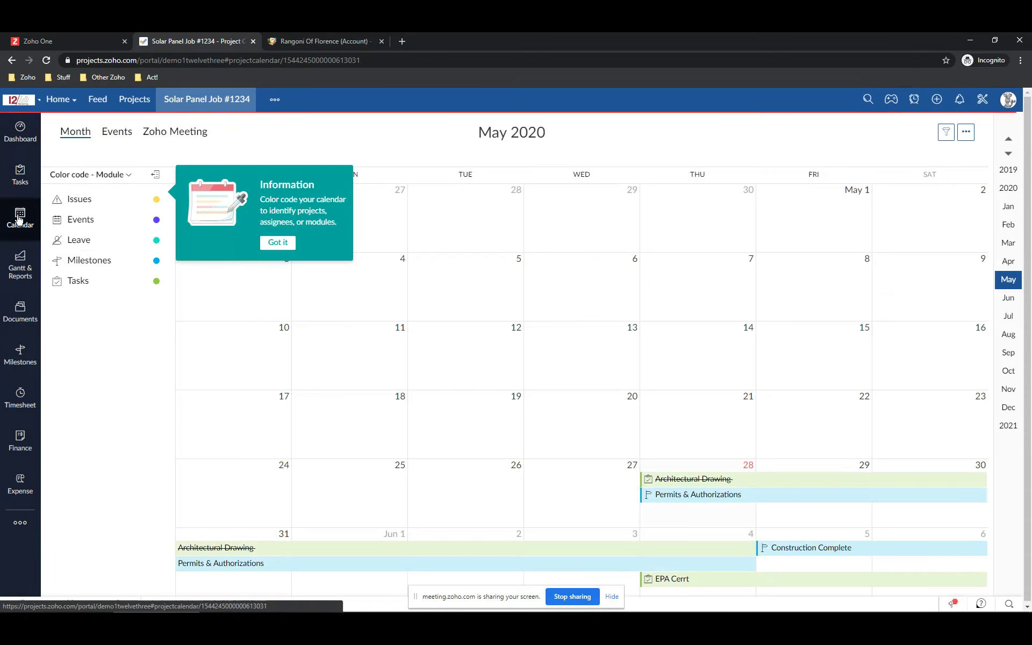
pyautogui.moveTo(678, 497)
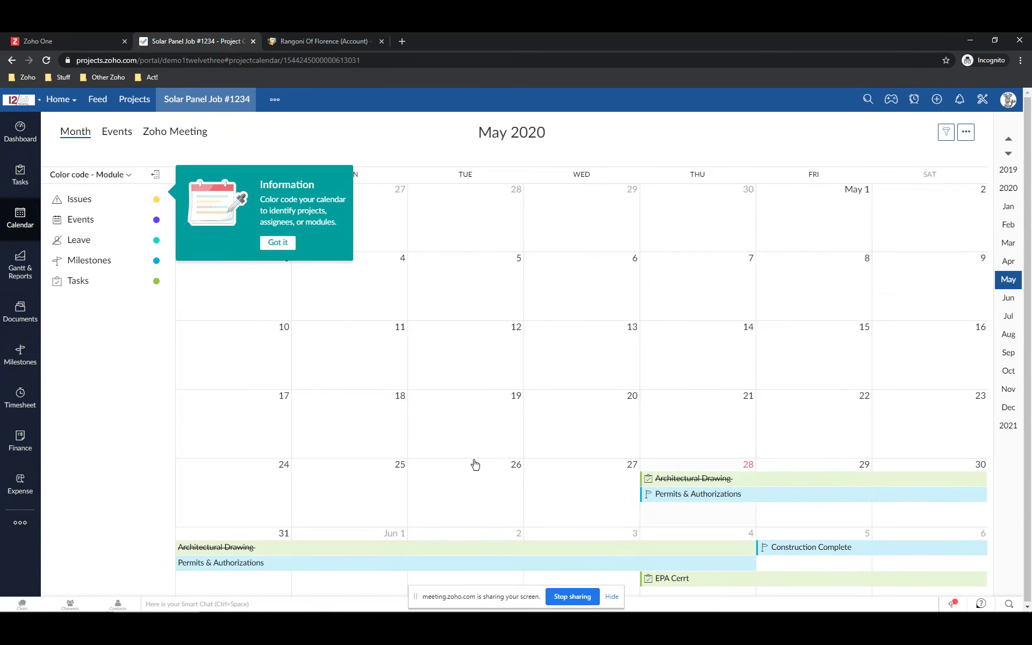
pyautogui.moveTo(536, 545)
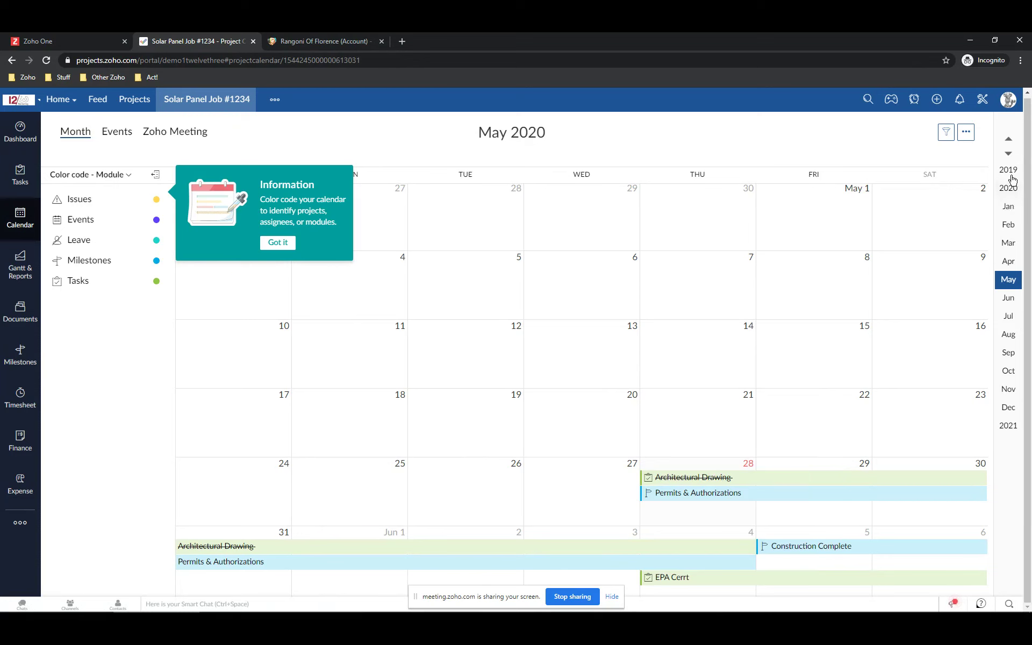
pyautogui.click(1011, 201)
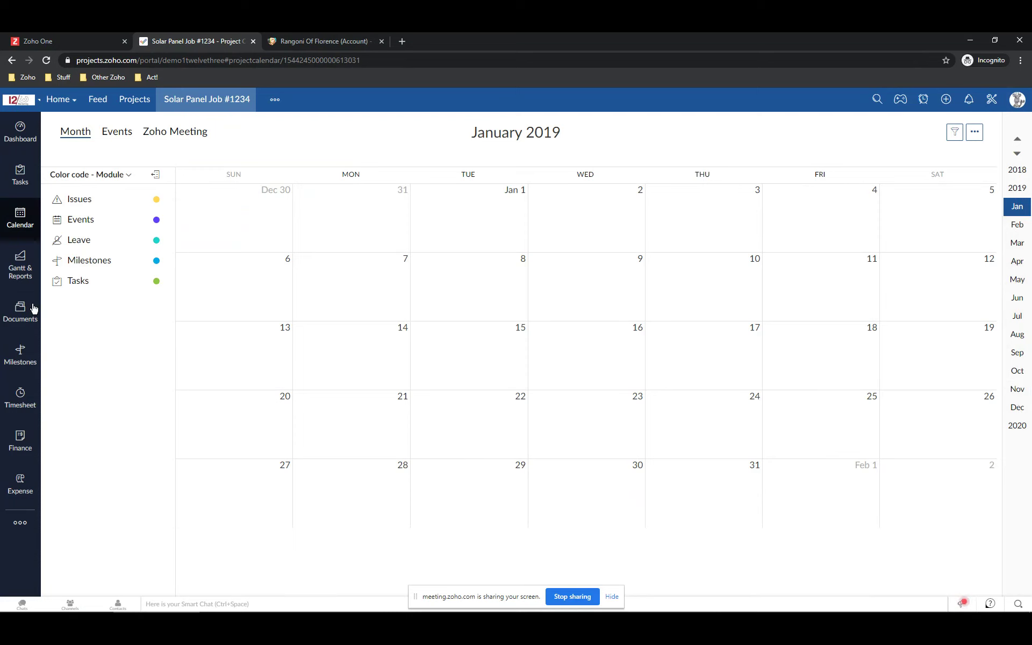
# View the project's milestones with the actions available for Permits & Authorizations, and open the project's timesheet.
pyautogui.click(22, 360)
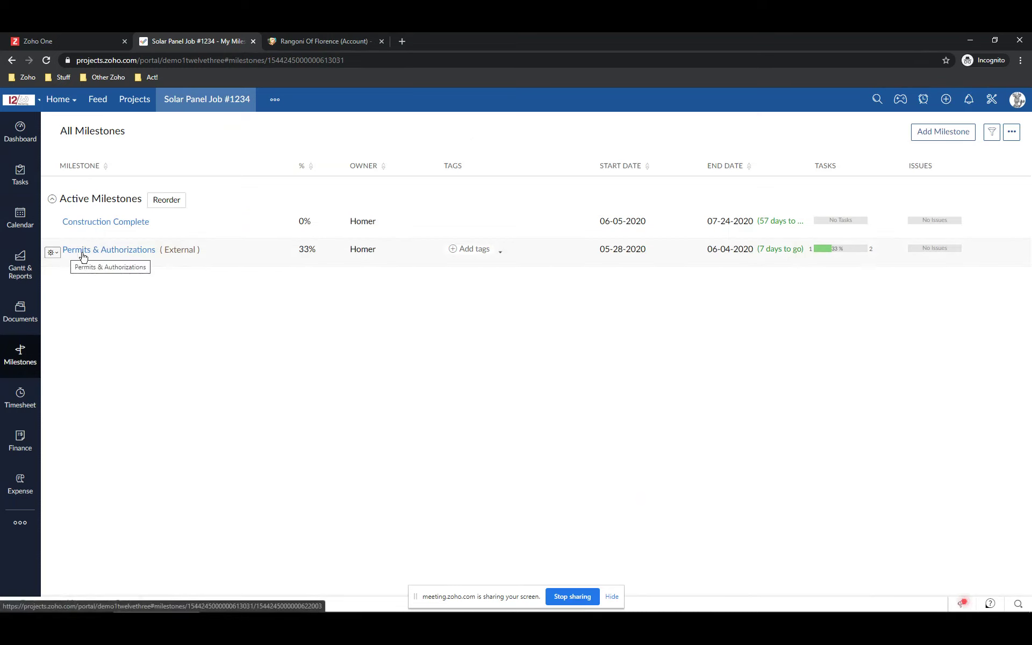
pyautogui.click(54, 253)
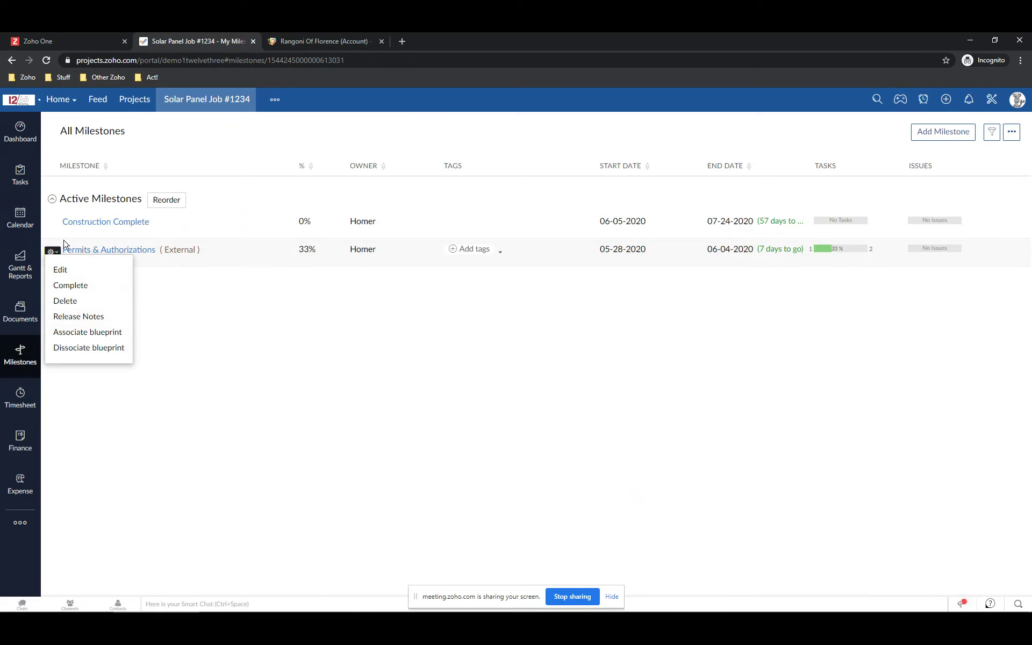
pyautogui.click(205, 290)
pyautogui.moveTo(173, 201)
pyautogui.click(24, 395)
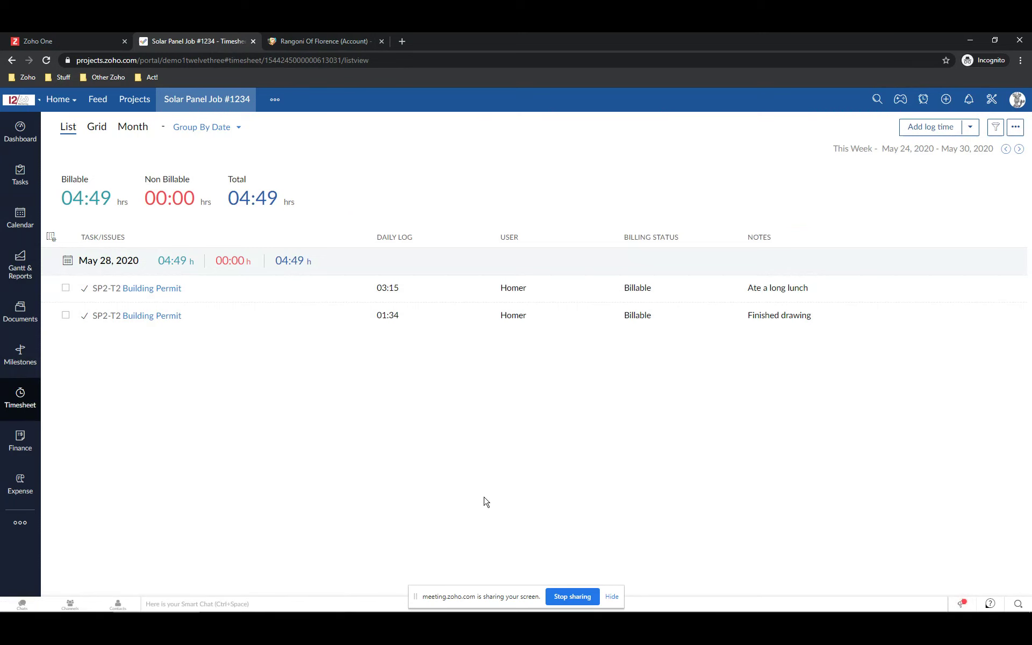
# View the project's finance and expense sections, and check the form for adding a primary client without saving it.
pyautogui.click(18, 439)
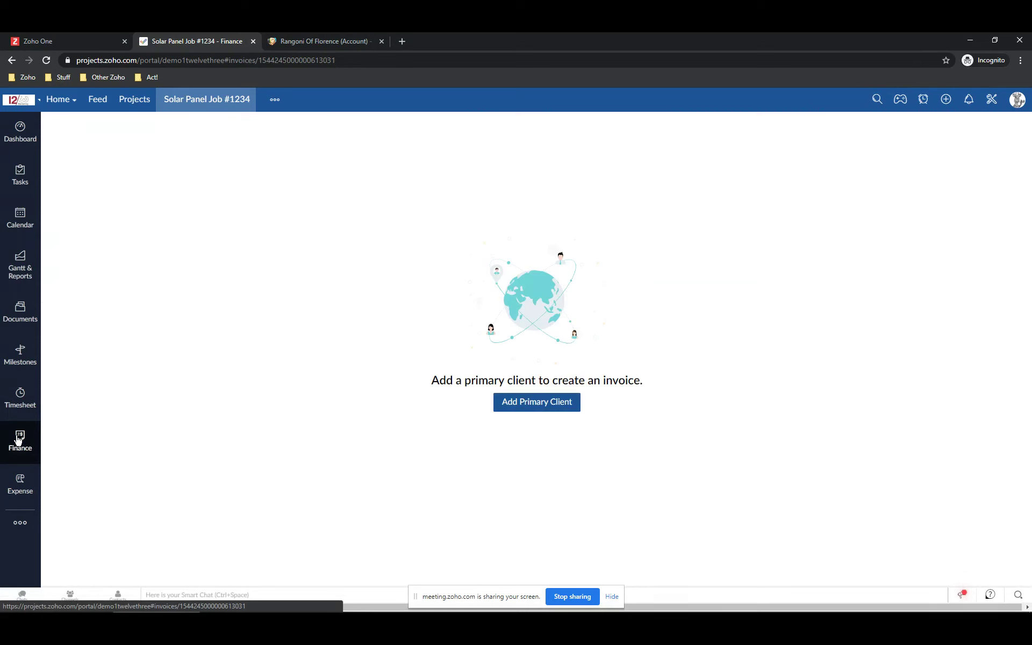
pyautogui.click(21, 483)
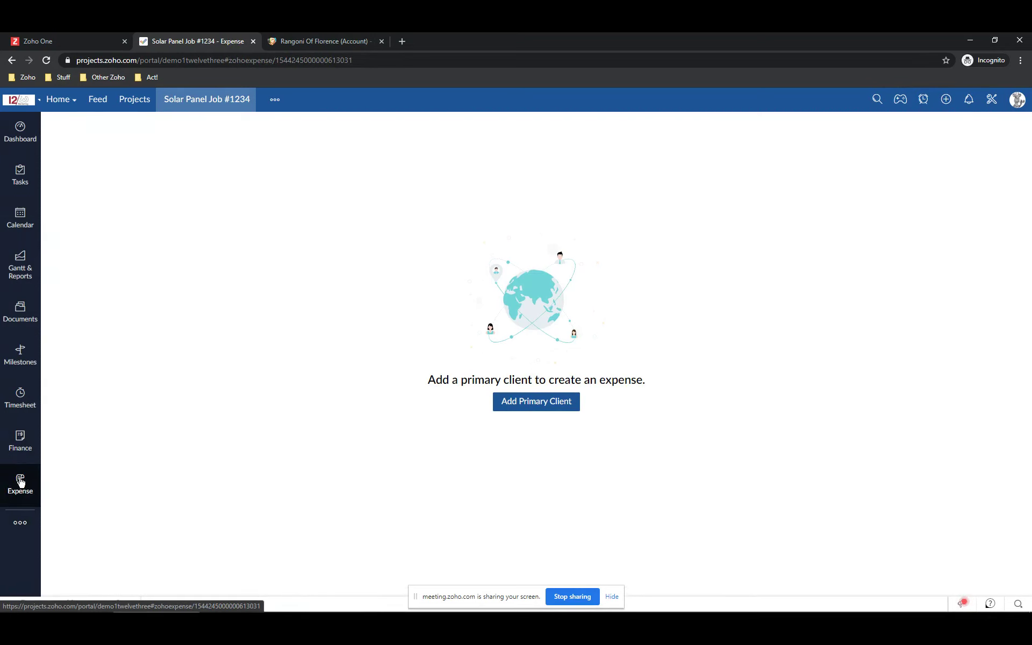
pyautogui.click(540, 405)
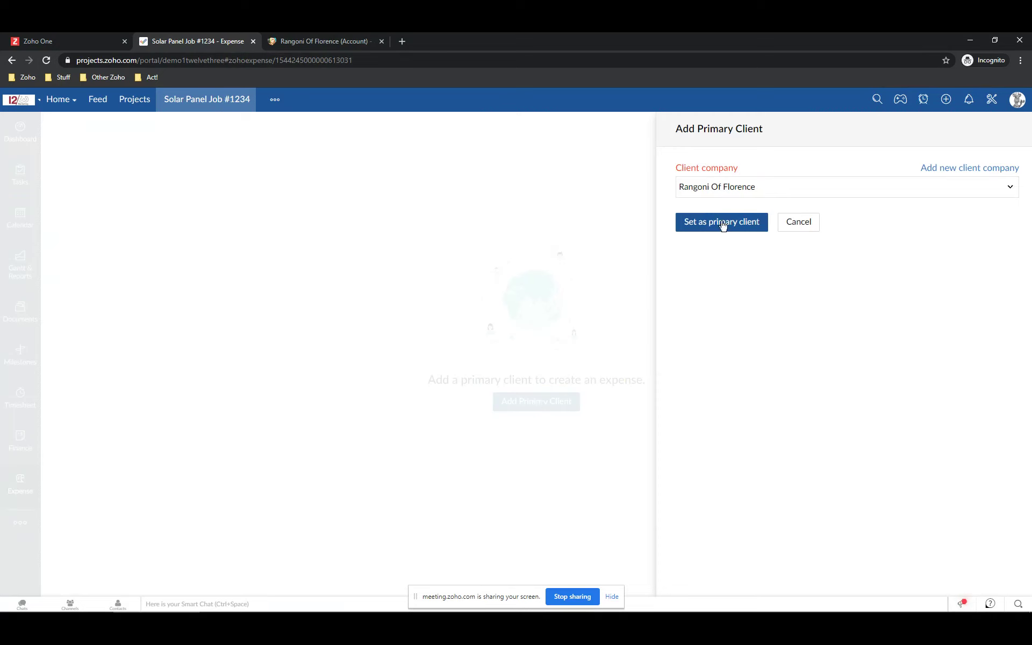
pyautogui.click(799, 222)
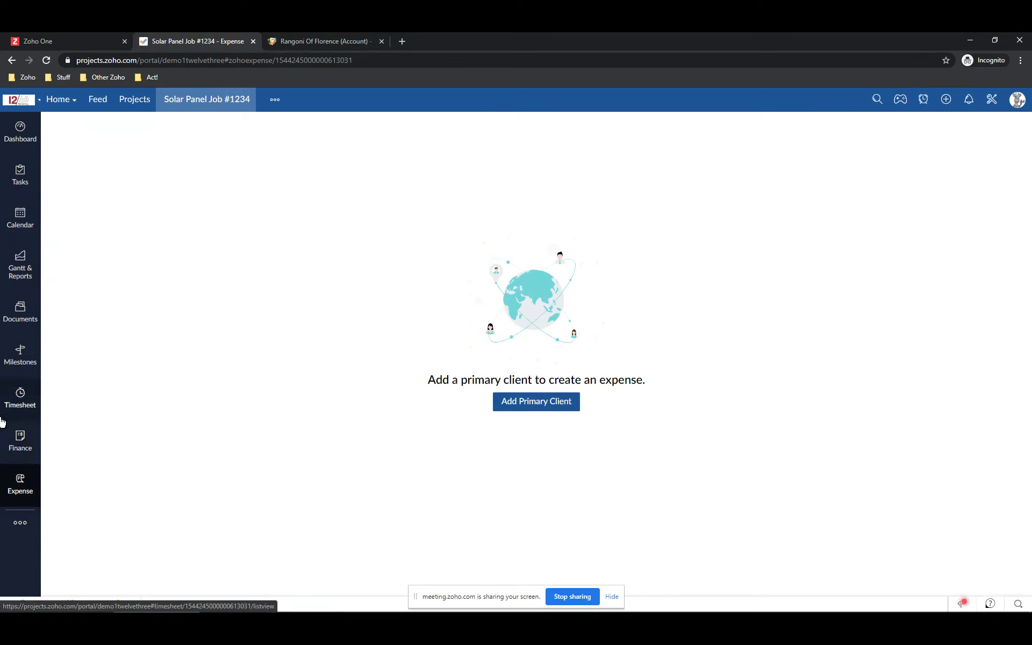
# Check the projects listed on the Rangoni Of Florence CRM account, search Zoho Projects for solar, and open Solar Panel for MacLead Home.
pyautogui.click(304, 41)
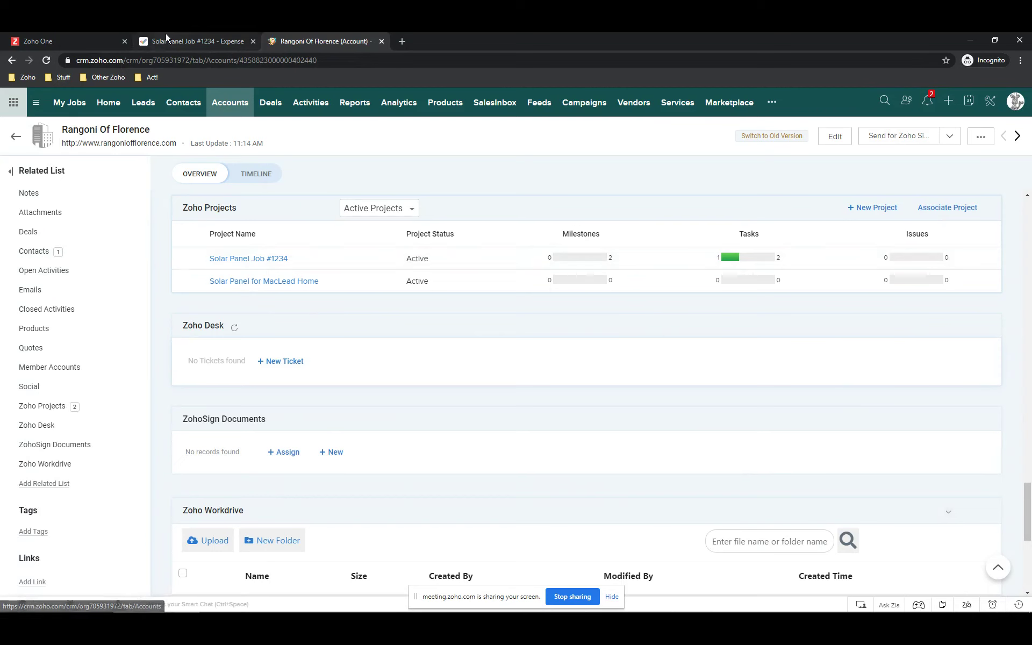
pyautogui.click(215, 41)
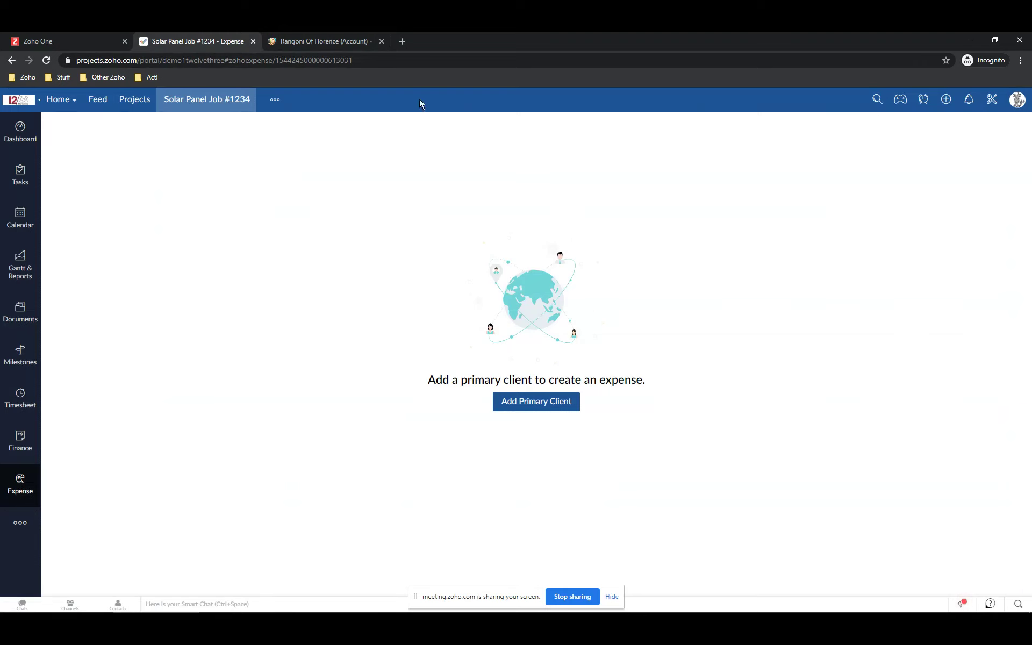
pyautogui.click(274, 100)
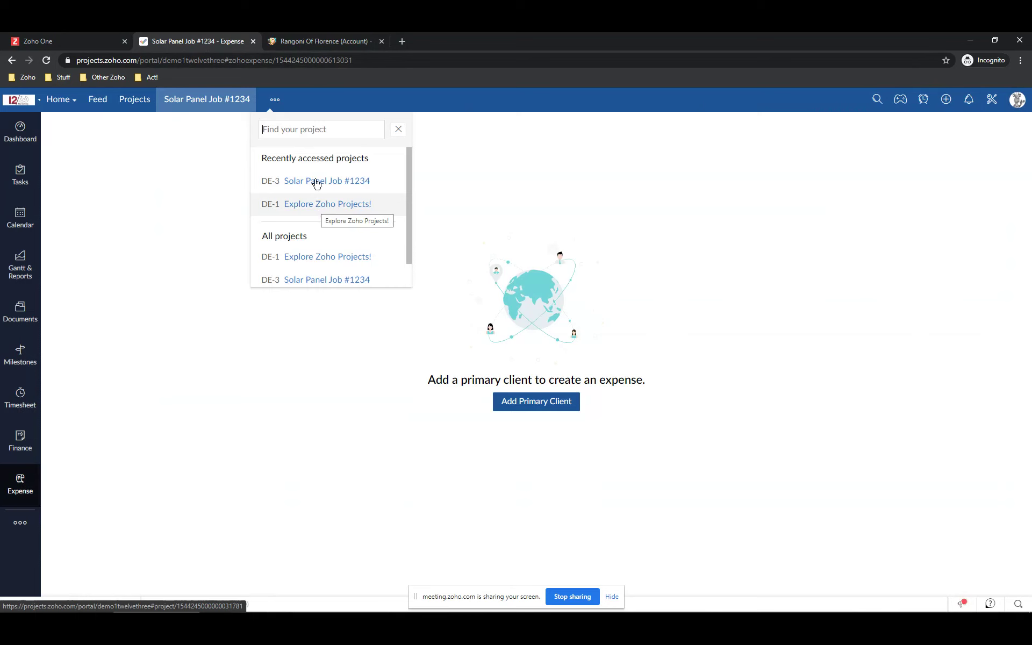
pyautogui.click(305, 127)
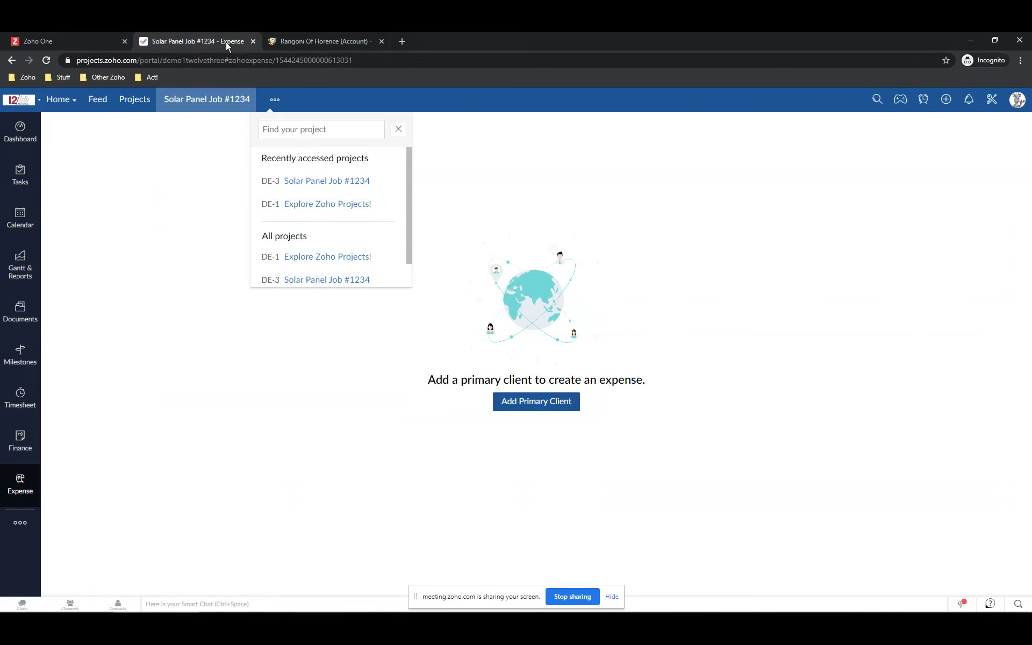
pyautogui.click(321, 43)
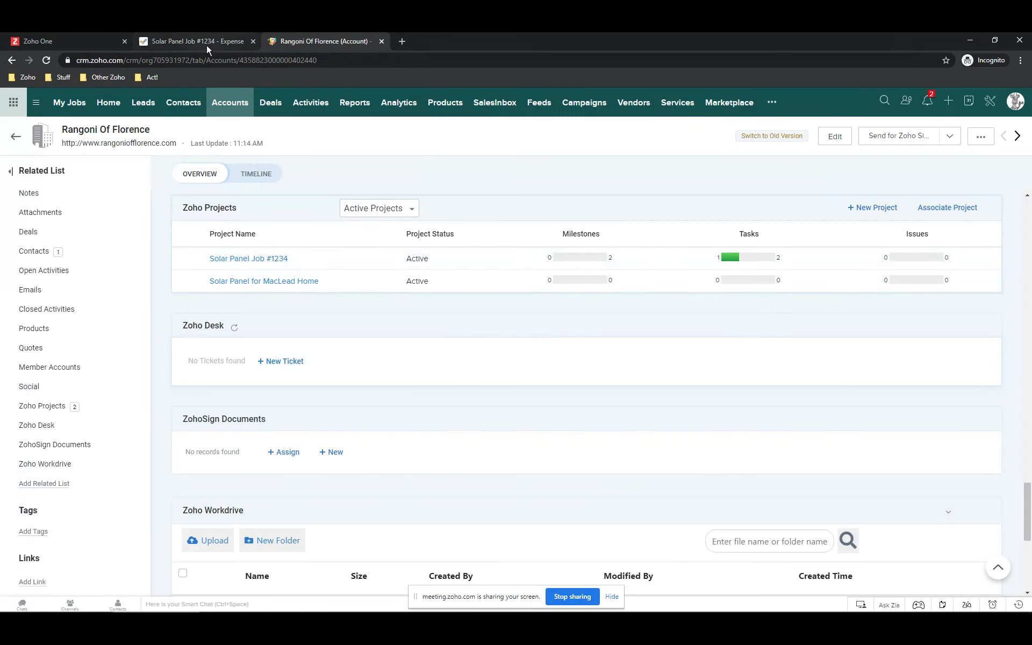
pyautogui.click(205, 43)
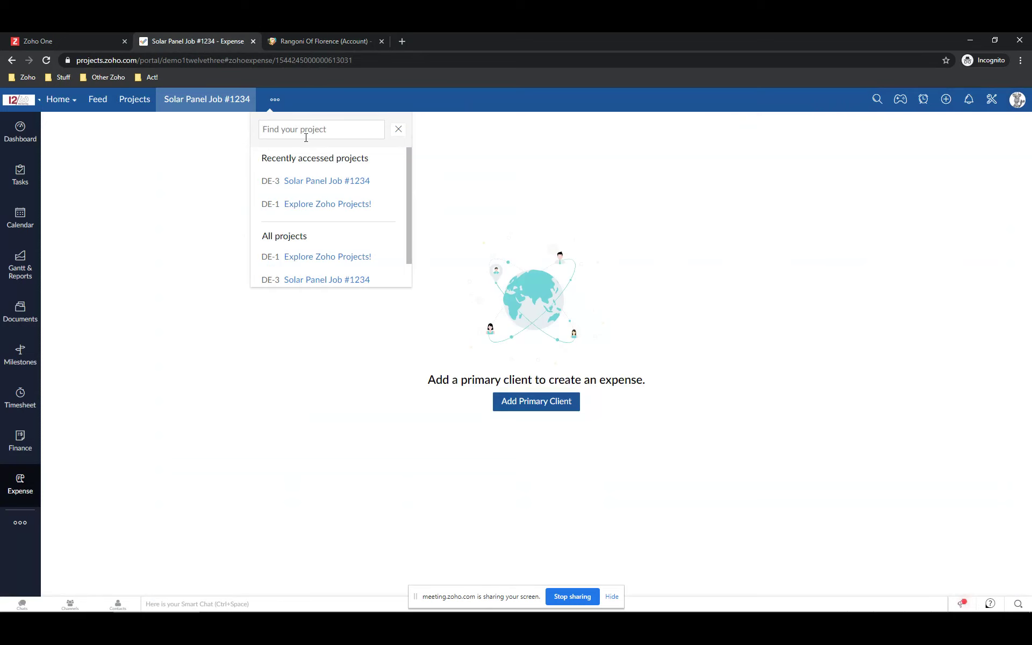
pyautogui.write('solar')
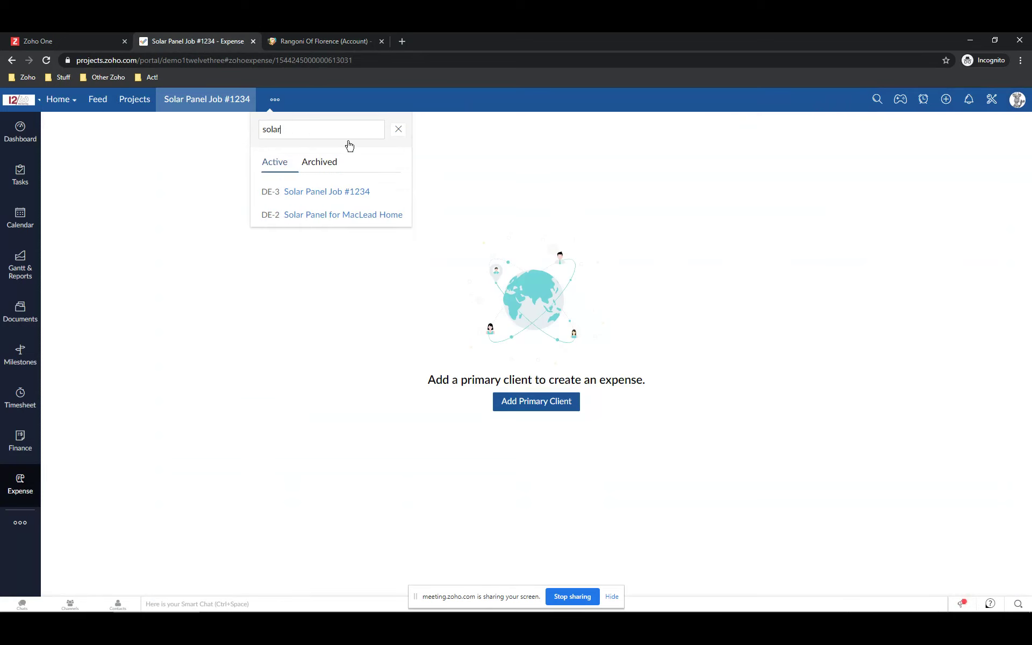
pyautogui.click(341, 213)
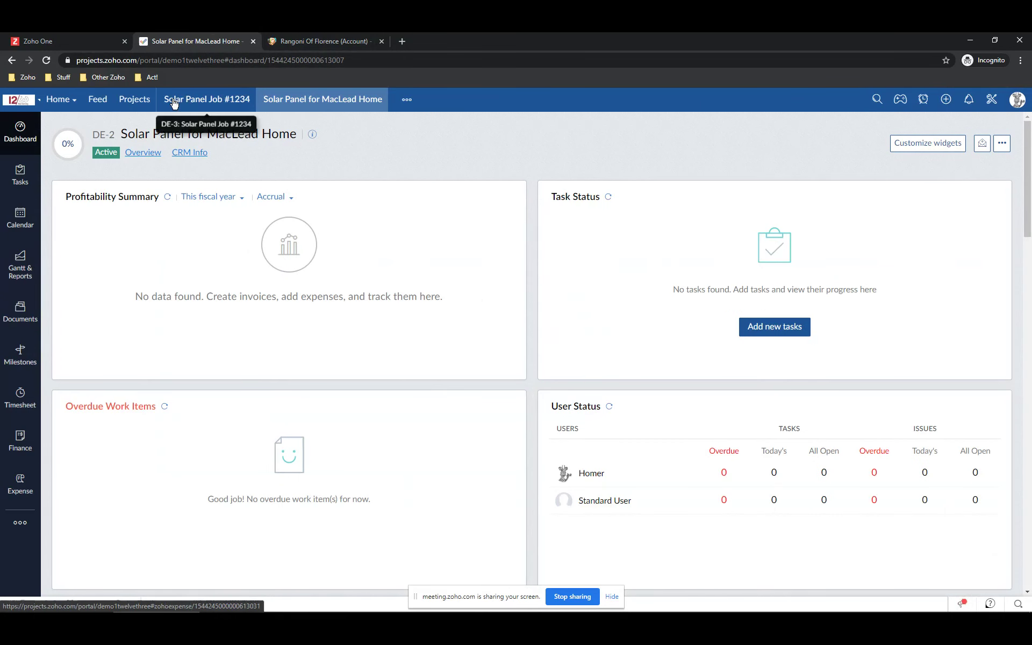
# Review the portal home page's widgets, including the overview, tasks, global reports, issues, weekly calendar, overdue items and events.
pyautogui.click(58, 100)
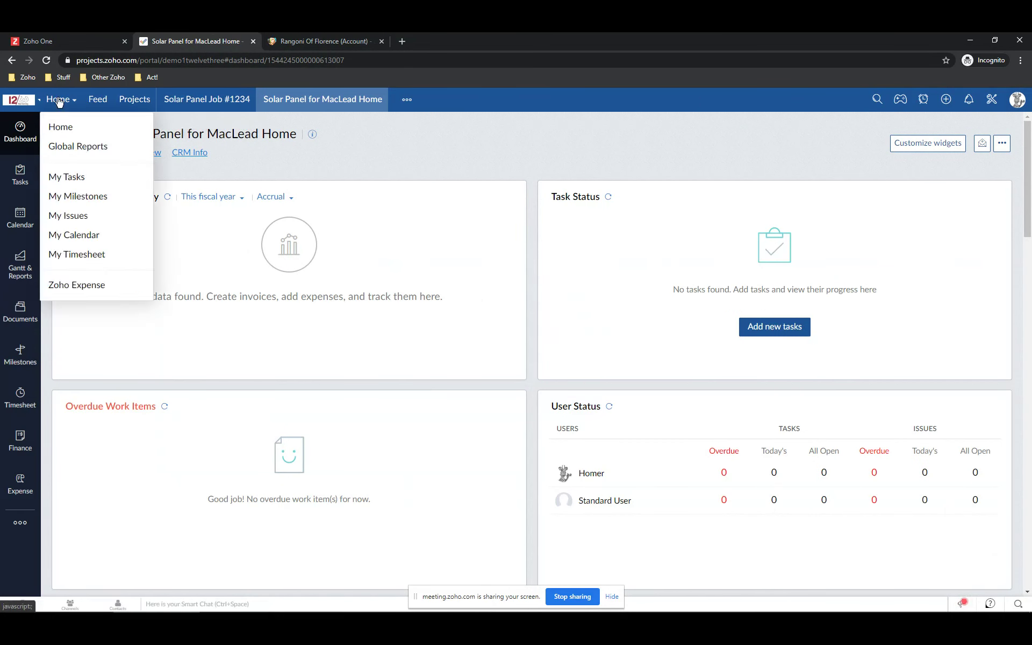
pyautogui.moveTo(59, 103)
pyautogui.click(60, 103)
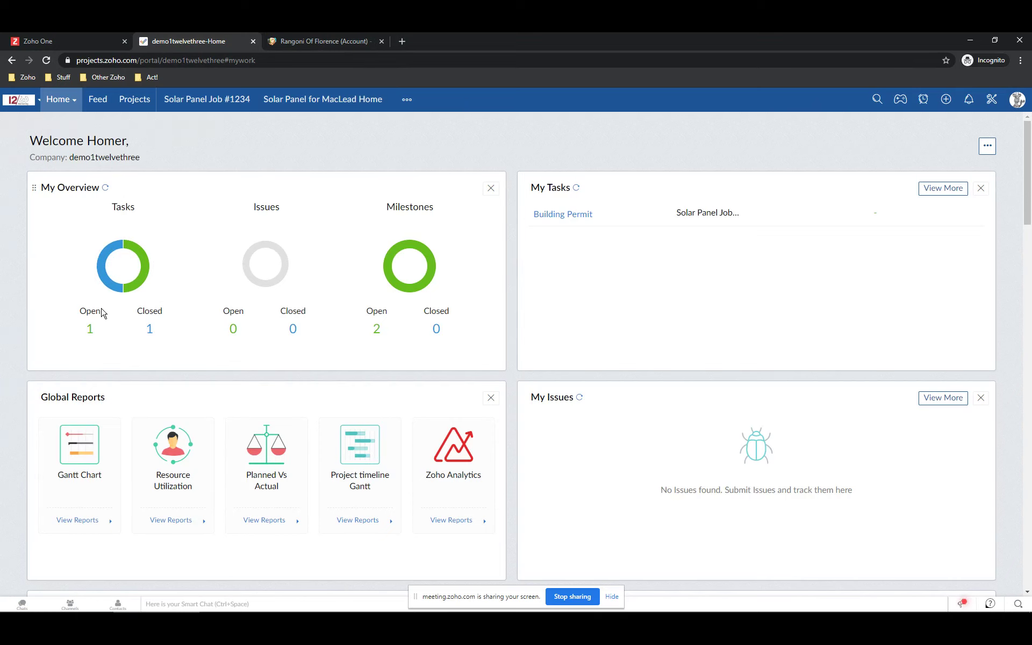
pyautogui.scroll(-4, 104, 312)
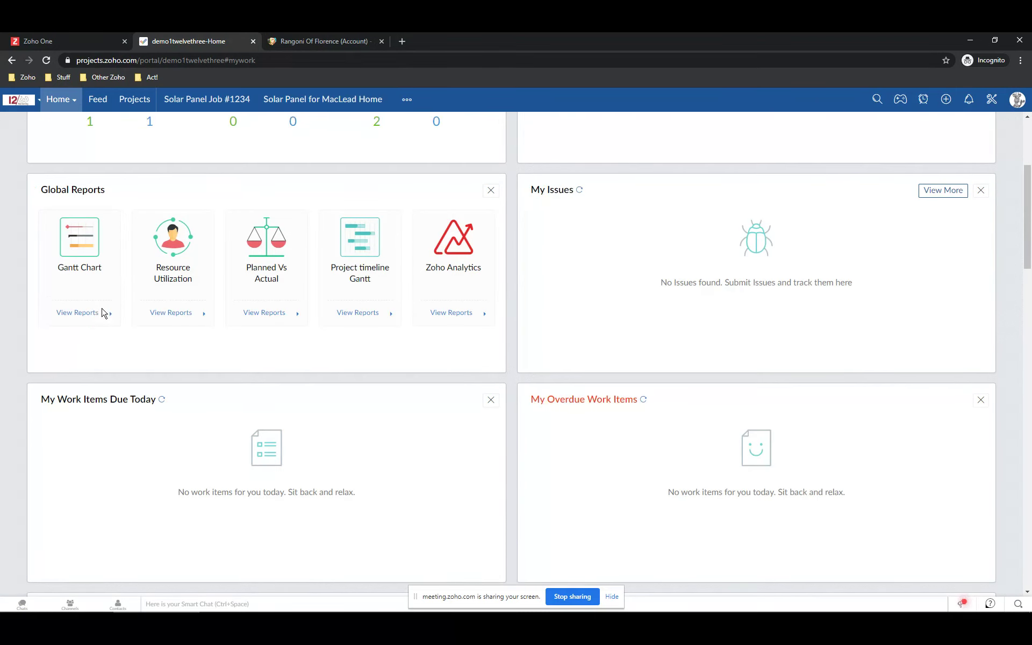
pyautogui.scroll(4, 136, 290)
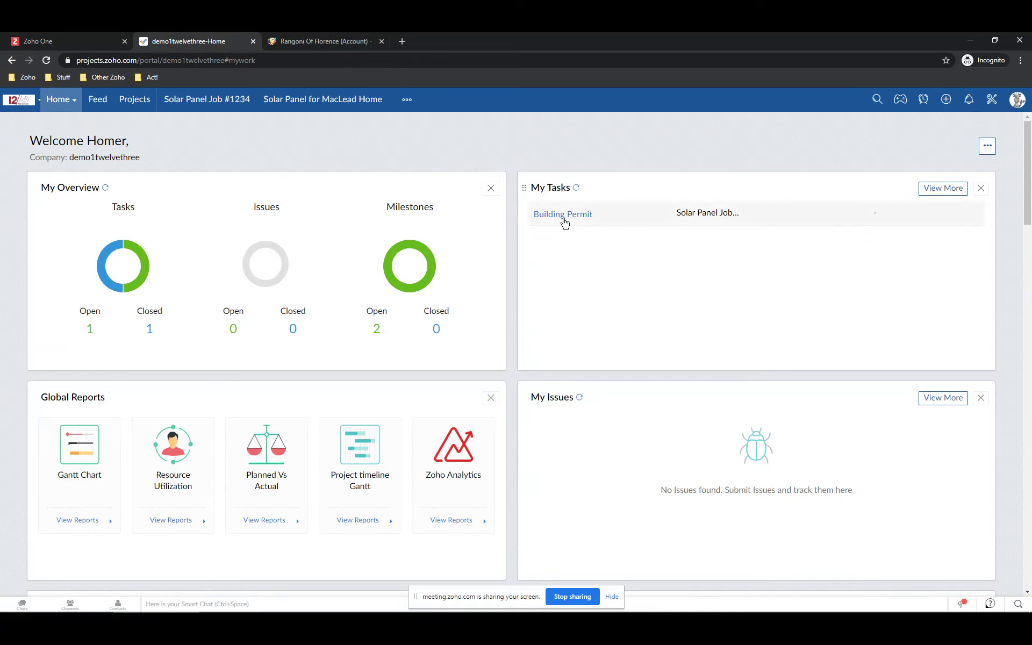
pyautogui.scroll(-4, 102, 467)
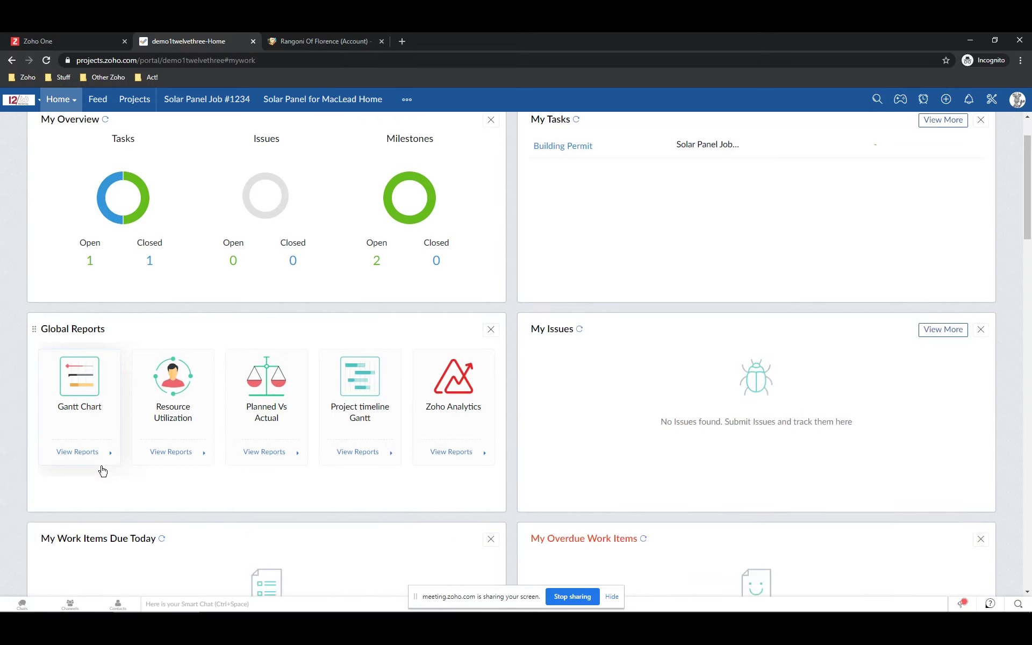
pyautogui.scroll(-7, 371, 350)
pyautogui.scroll(-3, 172, 487)
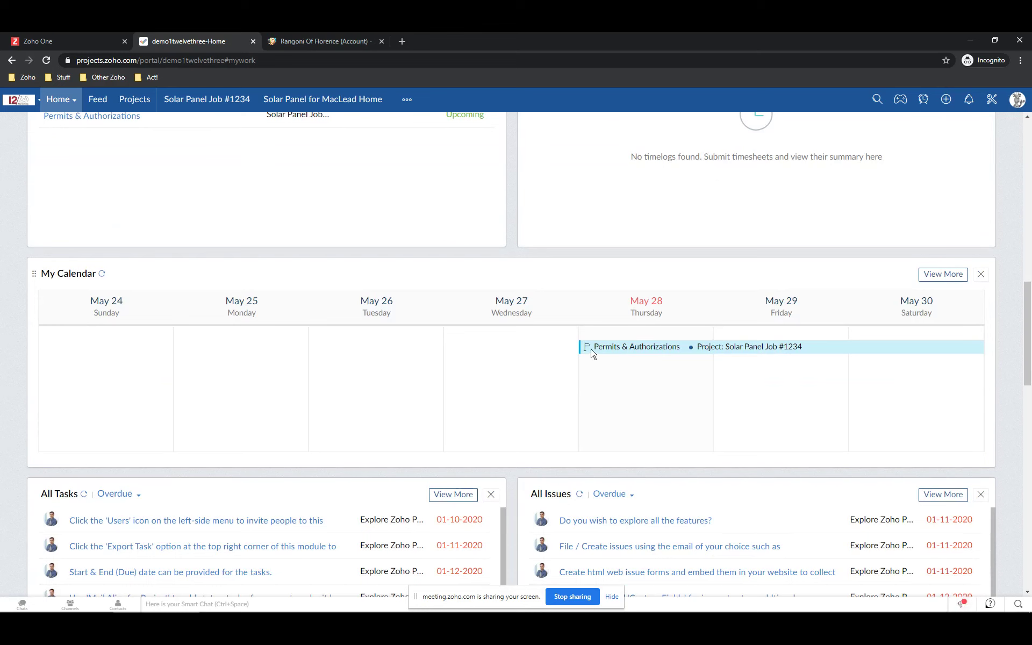
pyautogui.moveTo(600, 347)
pyautogui.scroll(-5, 601, 369)
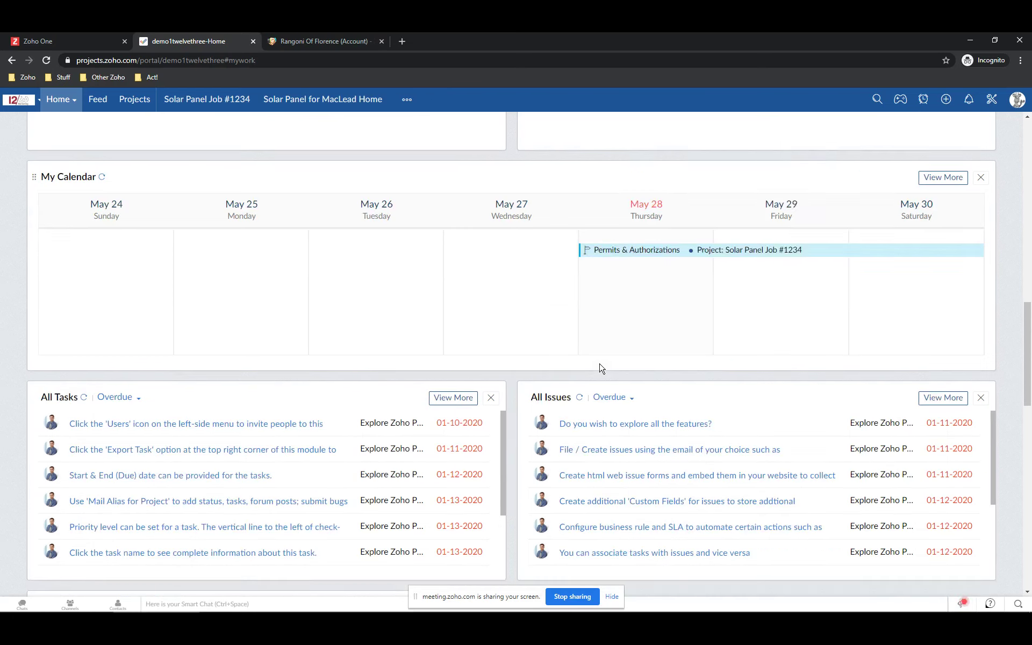
pyautogui.scroll(-3, 198, 318)
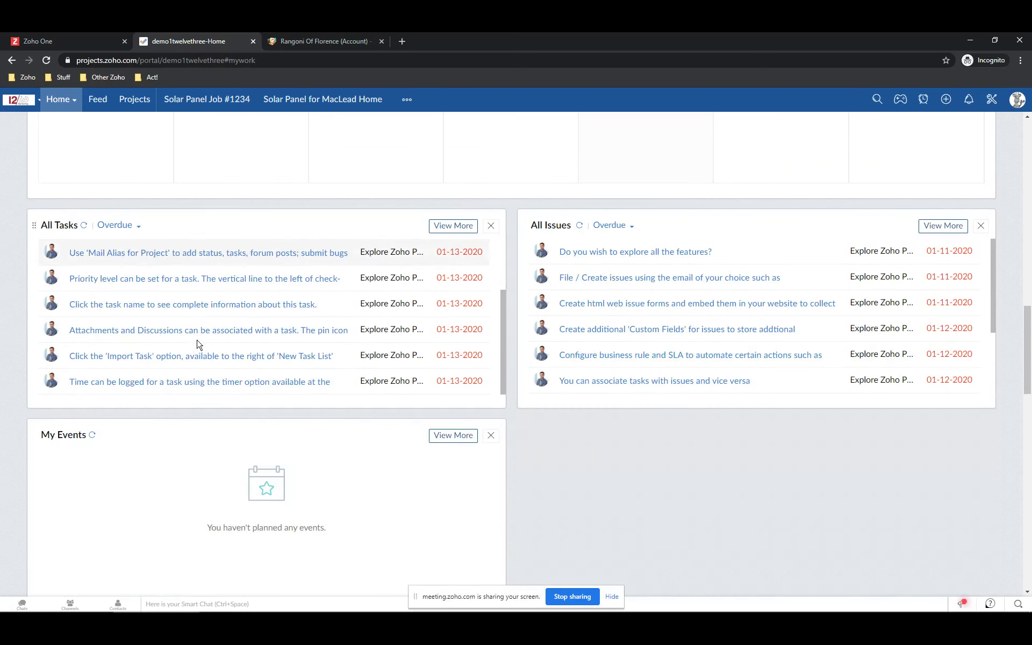
pyautogui.scroll(-3, 239, 450)
pyautogui.scroll(10, 253, 417)
pyautogui.scroll(6, 247, 407)
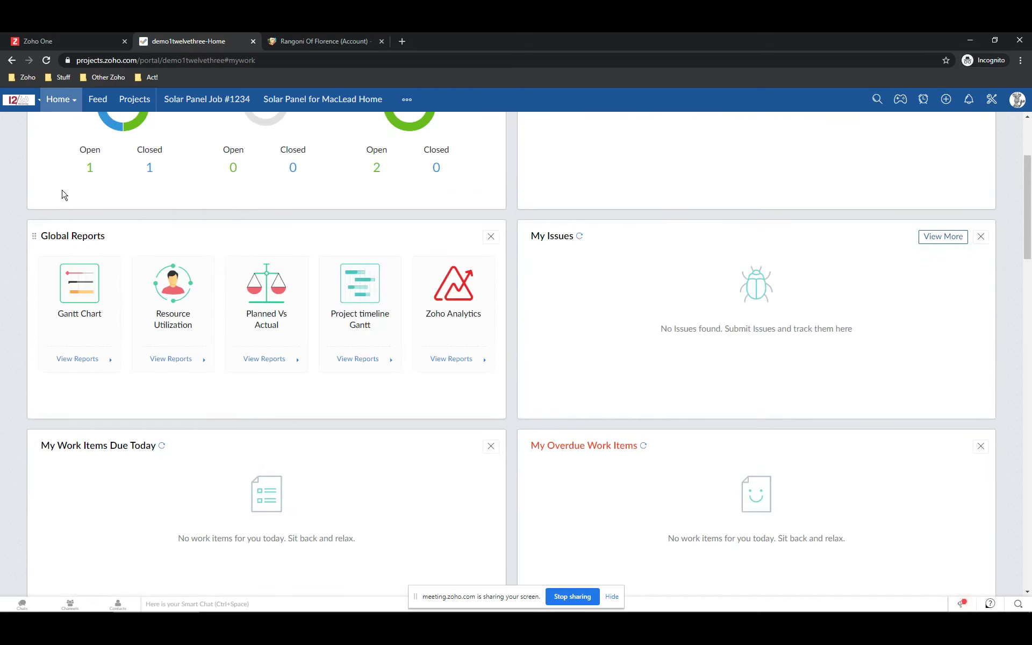
# Look through the home section's personal views and open My Timesheet to review the hours logged this week.
pyautogui.click(74, 103)
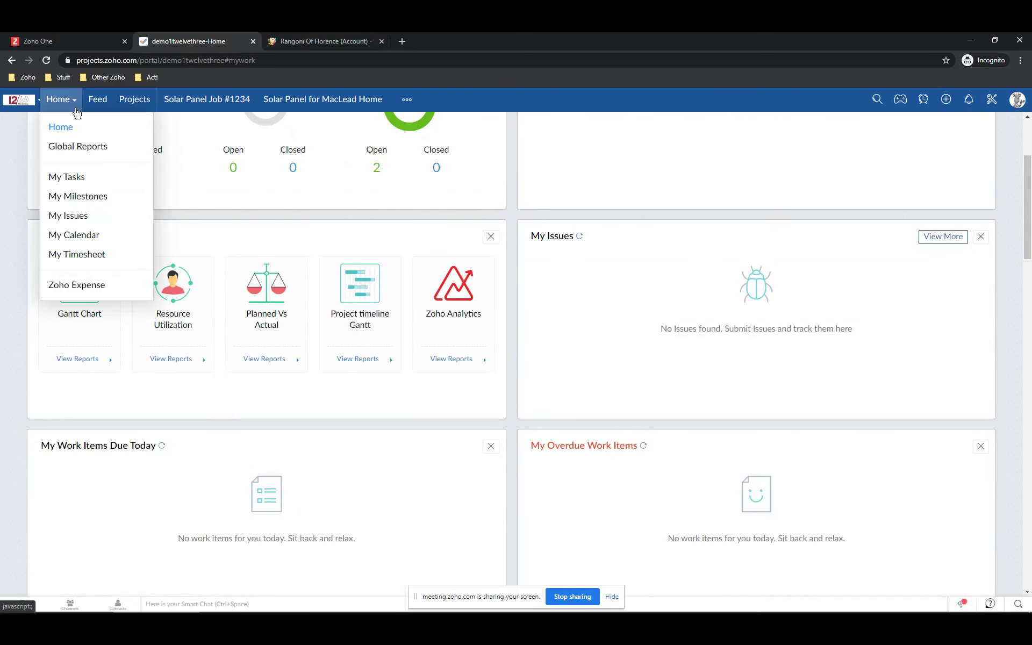
pyautogui.click(114, 150)
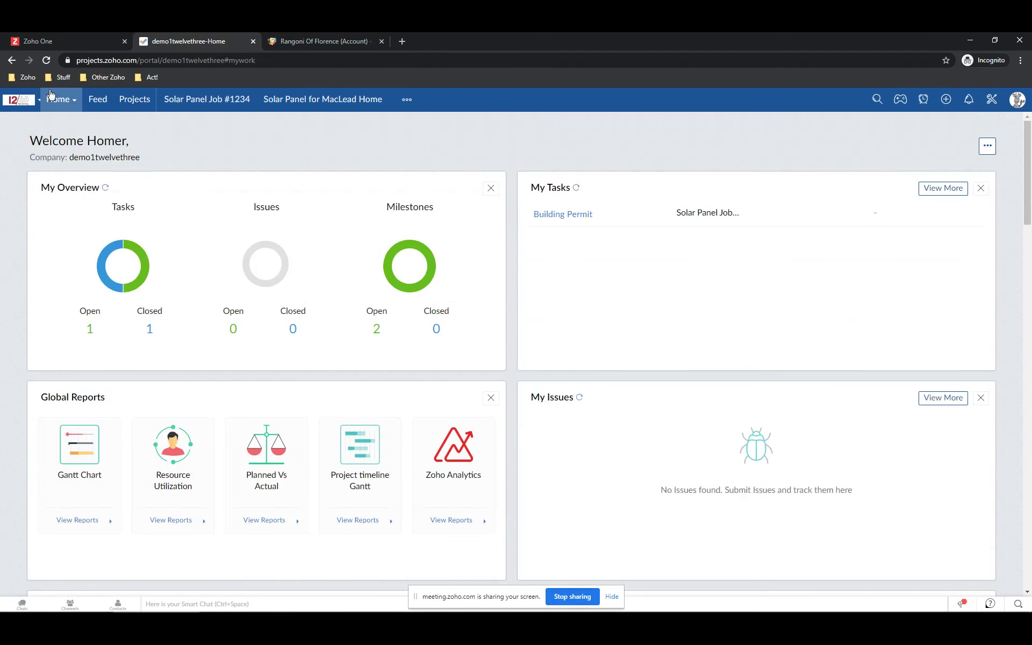
pyautogui.moveTo(60, 106)
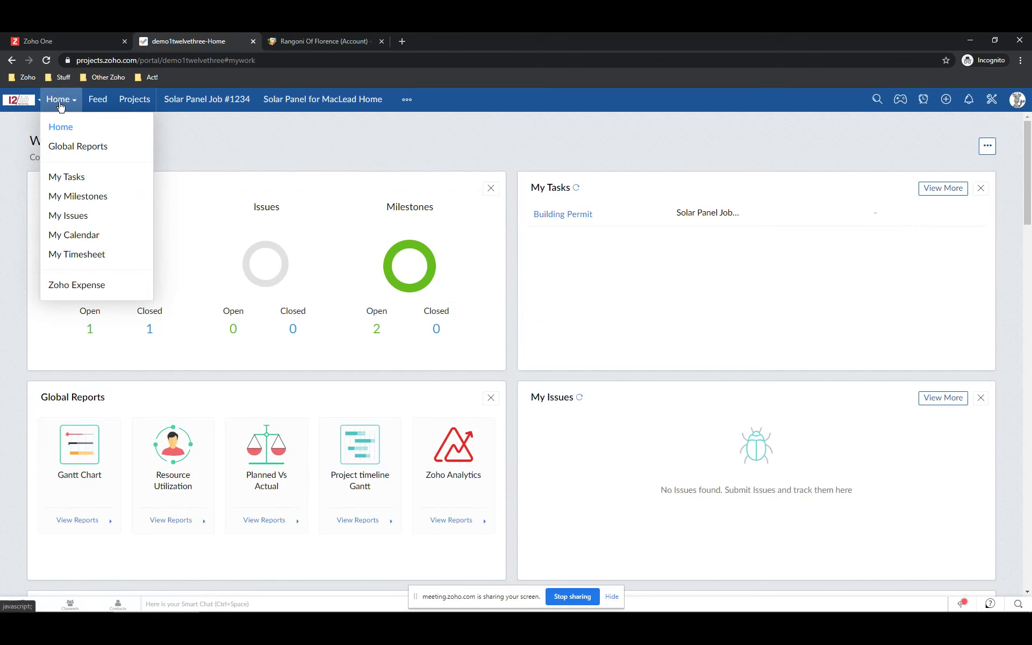
pyautogui.click(67, 256)
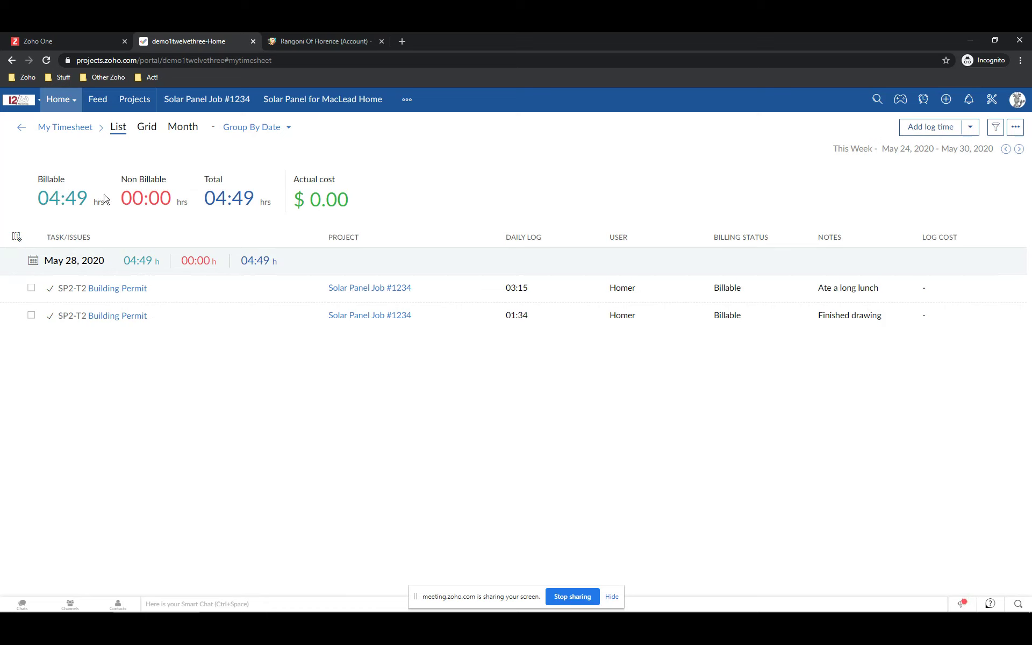
pyautogui.click(77, 103)
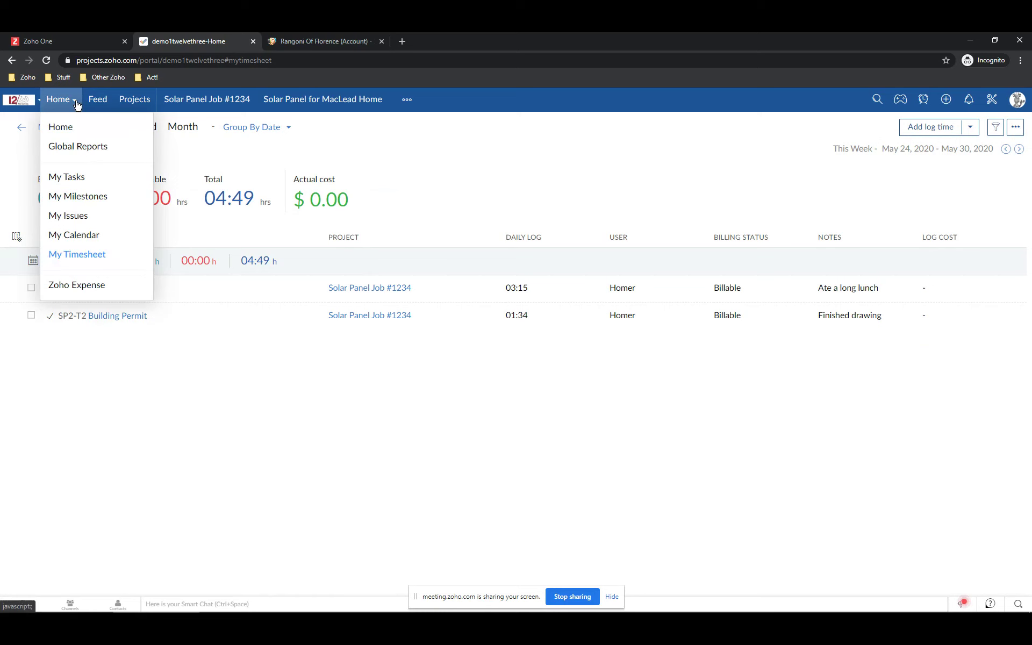
# In the list of all projects, set the owner of Solar Panel for MacLead Home to Standard User and review its status choices.
pyautogui.click(131, 102)
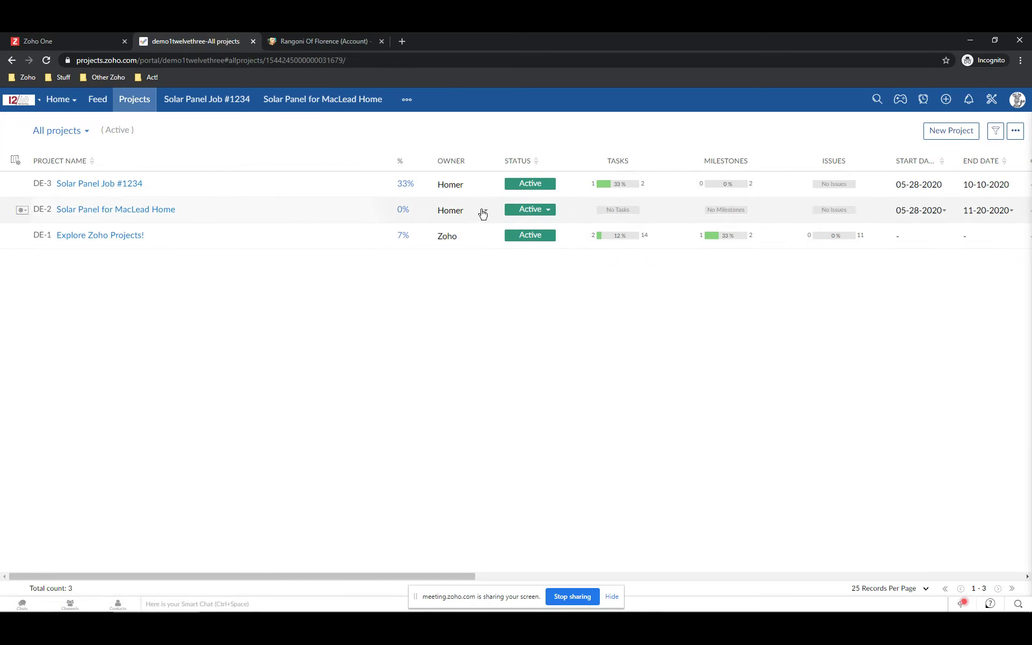
pyautogui.click(459, 211)
pyautogui.click(472, 247)
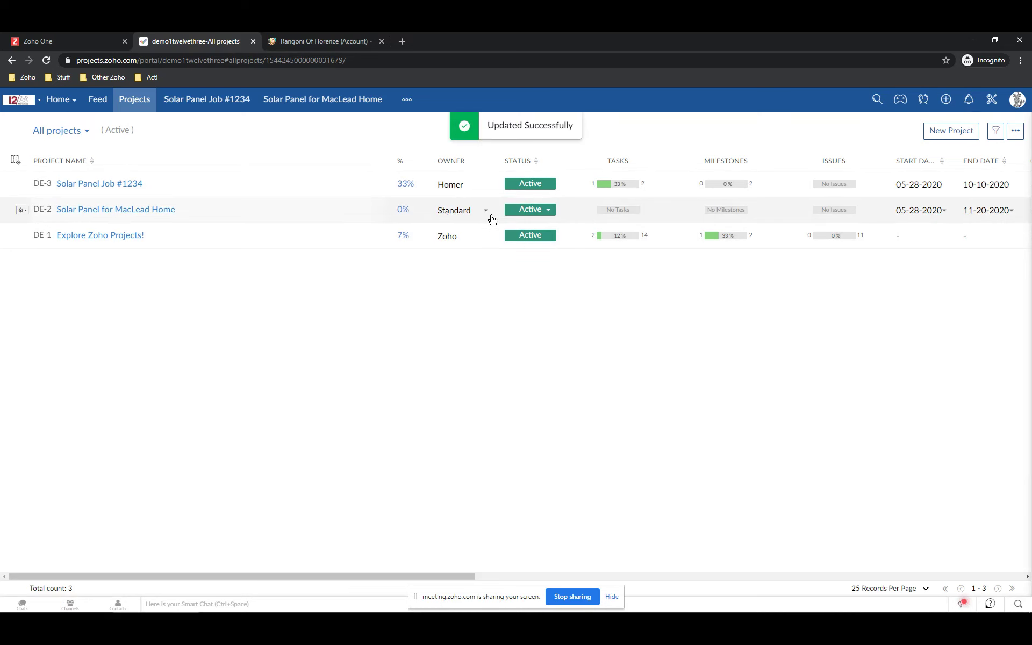
pyautogui.click(534, 213)
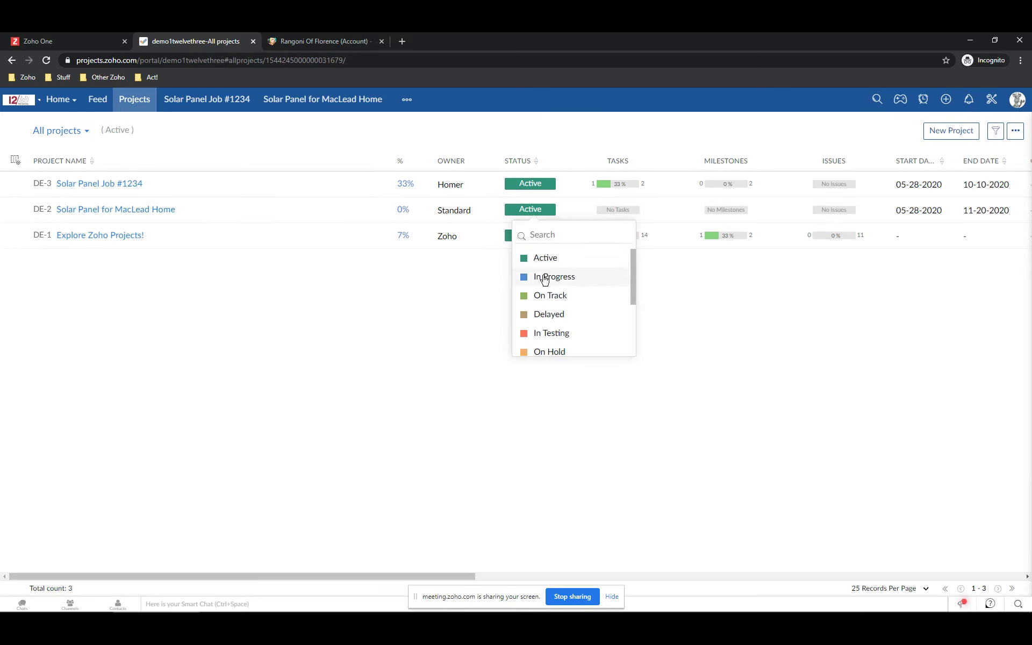
pyautogui.scroll(-2, 551, 354)
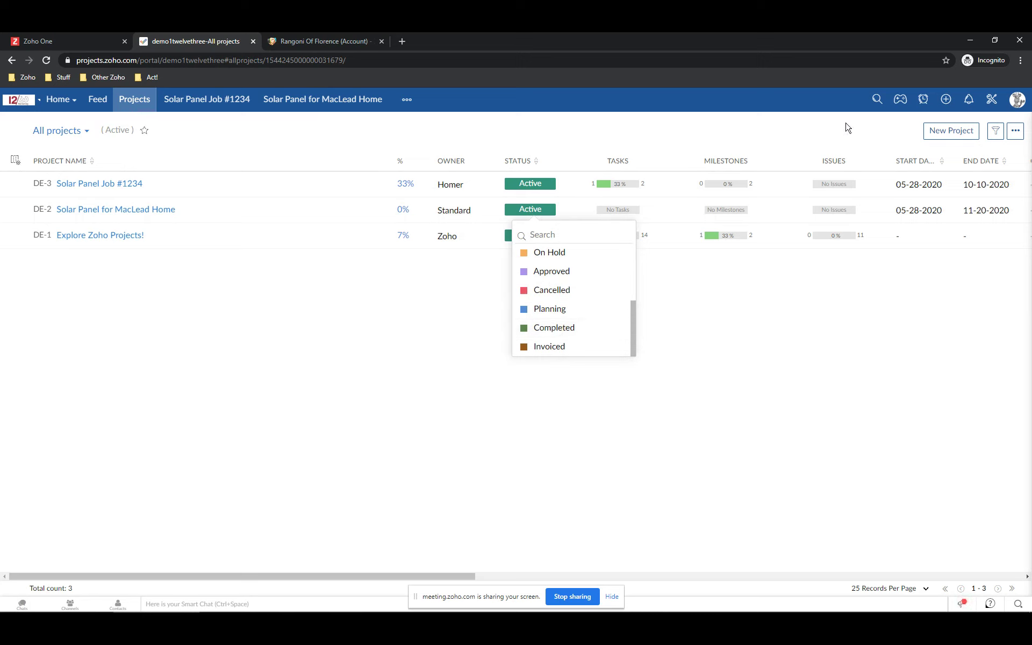
pyautogui.click(961, 138)
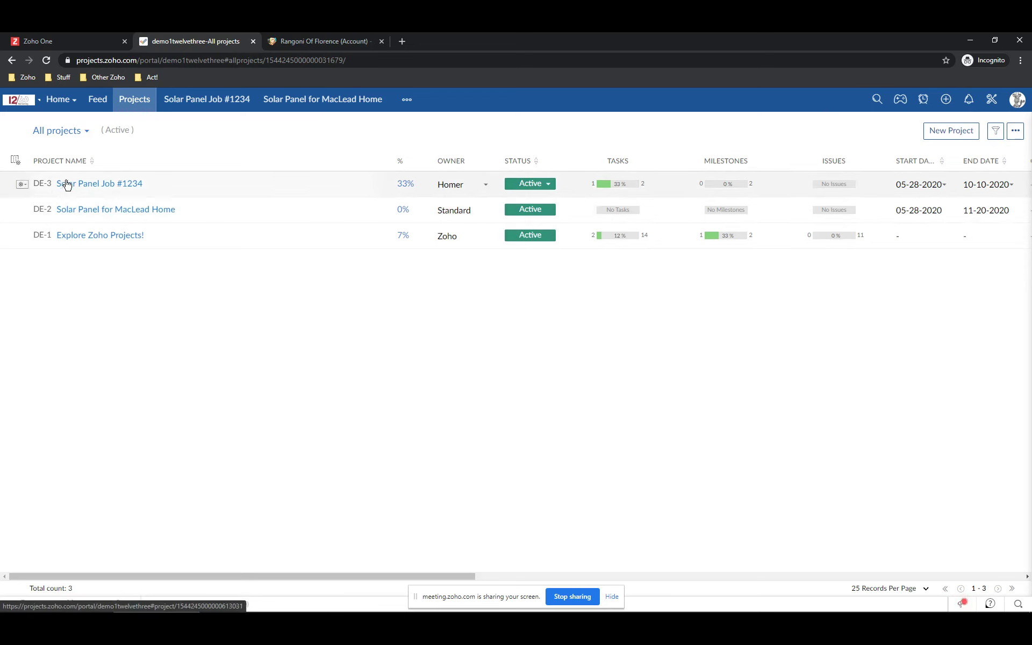
# Open the project settings of Solar Panel for MacLead Home, and view its project details and email alias addresses.
pyautogui.click(65, 209)
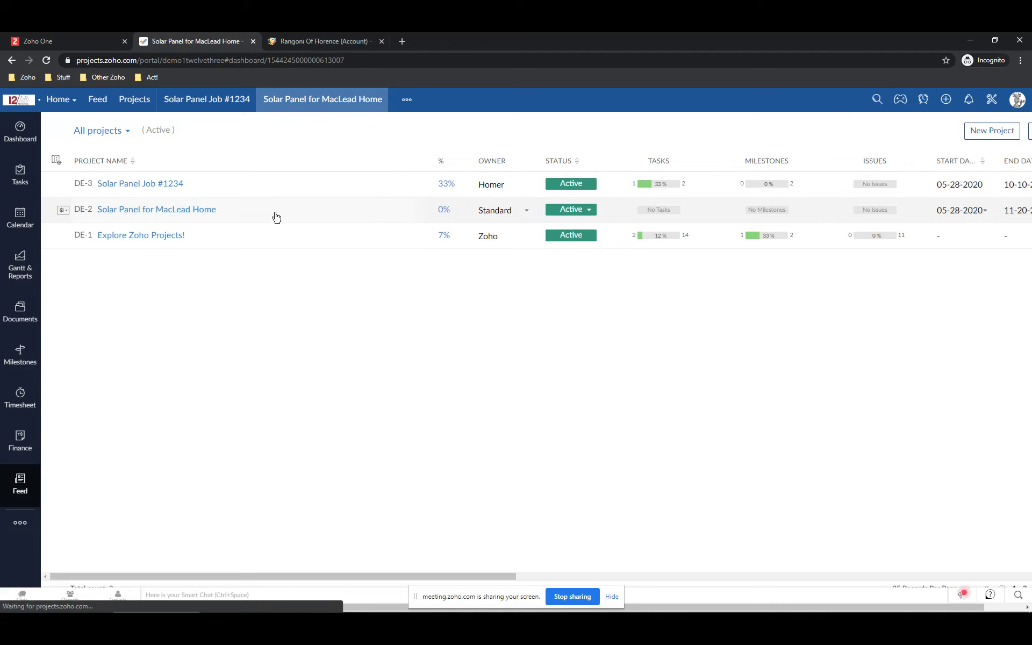
pyautogui.click(1002, 146)
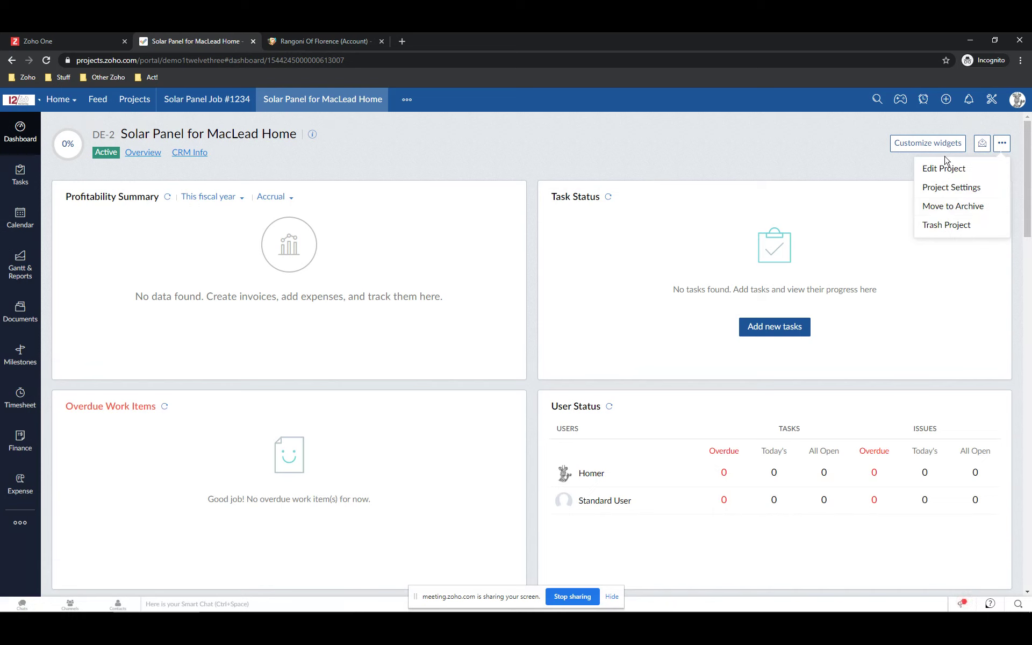
pyautogui.click(945, 188)
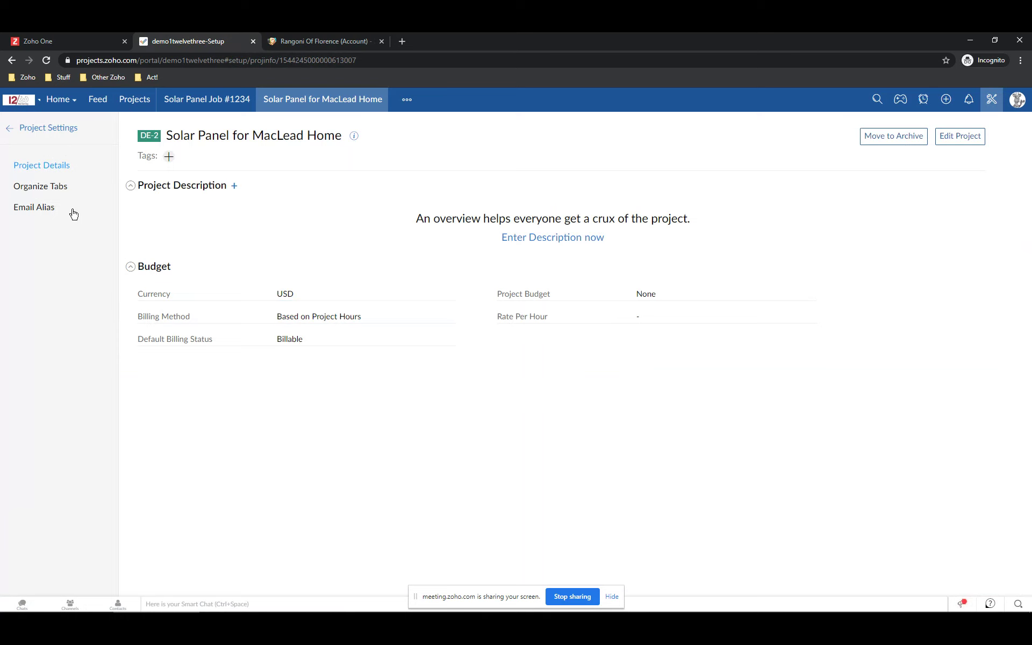
pyautogui.click(43, 212)
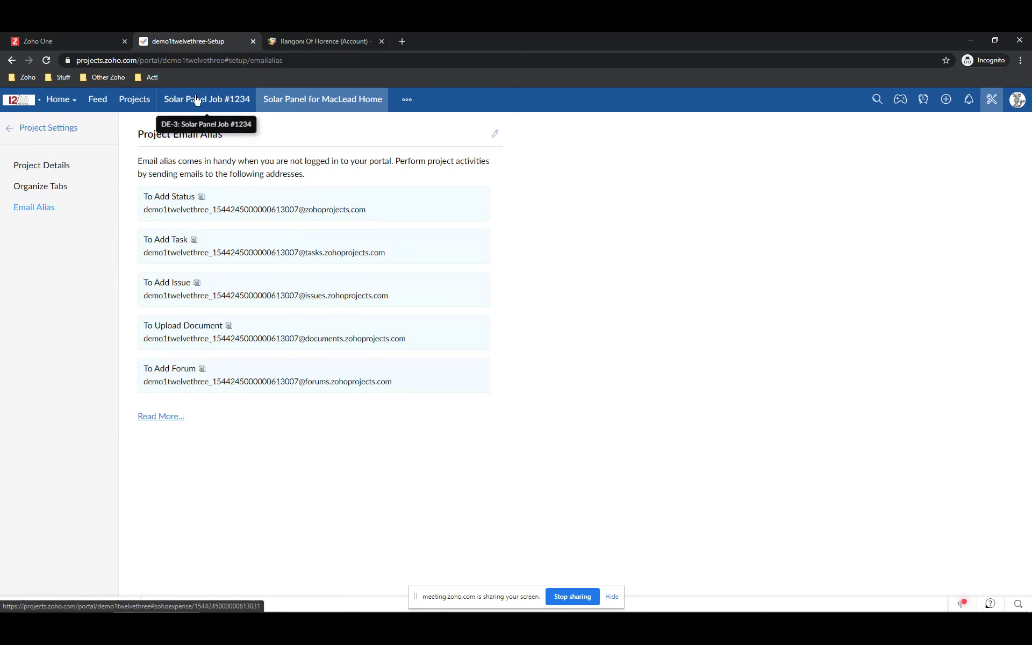
# Switch to the Zoho Meeting window to read the attendees' chat questions about document storage, and return to Zoho Projects.
pyautogui.moveTo(196, 610)
pyautogui.click(70, 602)
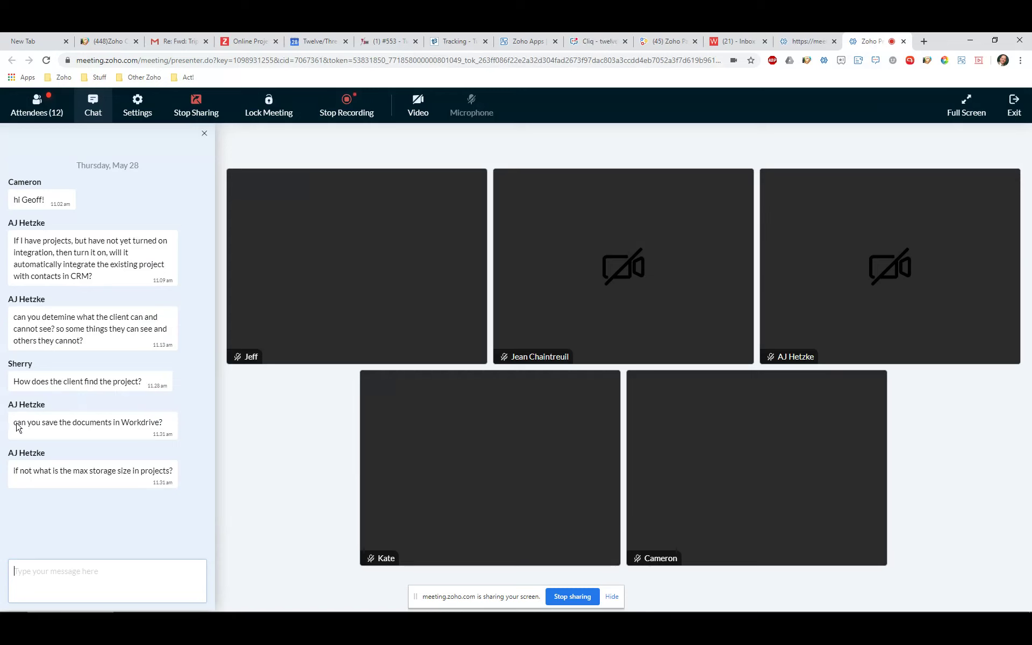
pyautogui.moveTo(194, 605)
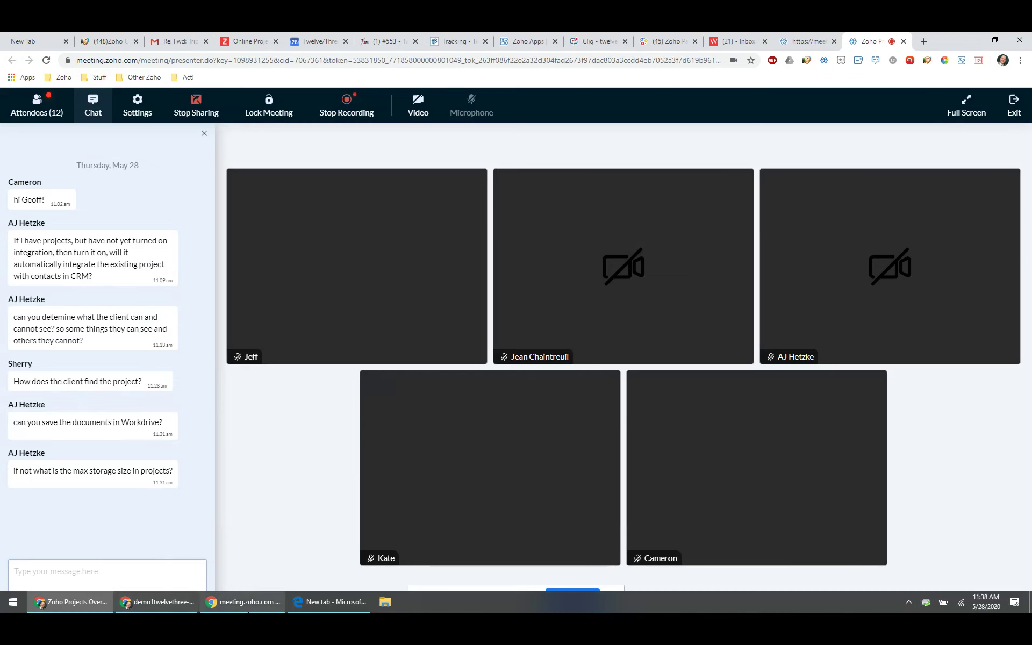
pyautogui.click(152, 607)
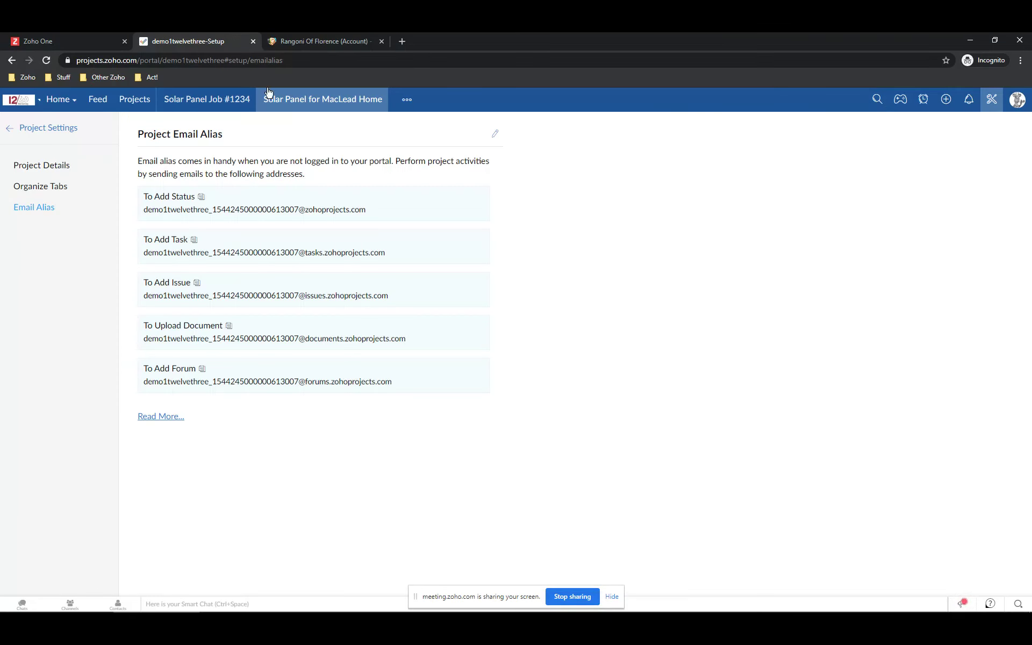
# In the documents of Solar Panel Job #1234, start adding a file from the cloud with Zoho WorkDrive as the source.
pyautogui.click(54, 101)
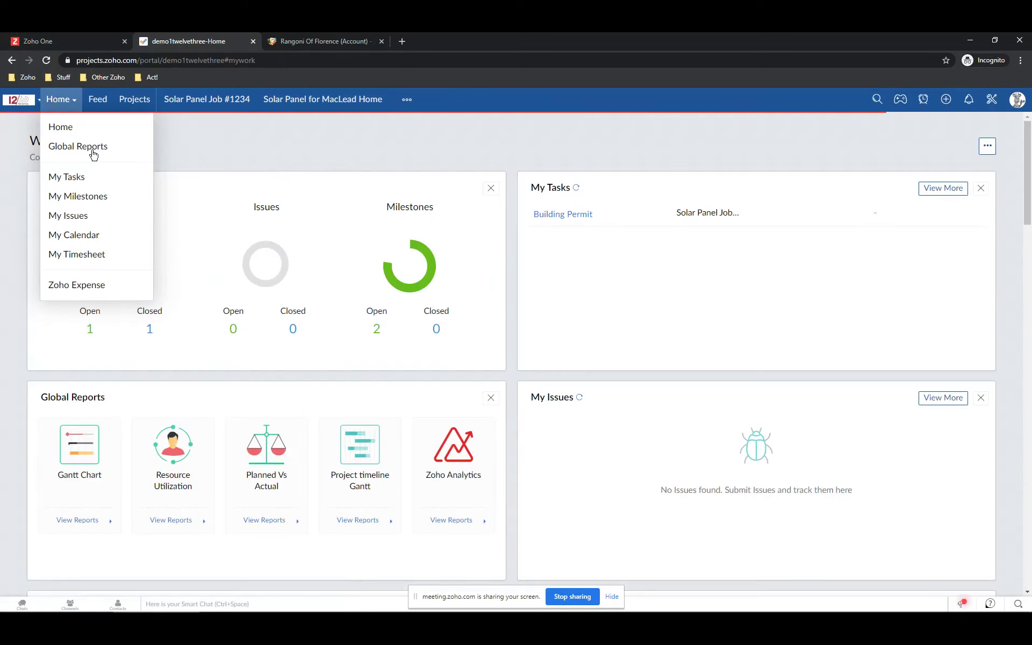
pyautogui.moveTo(72, 102)
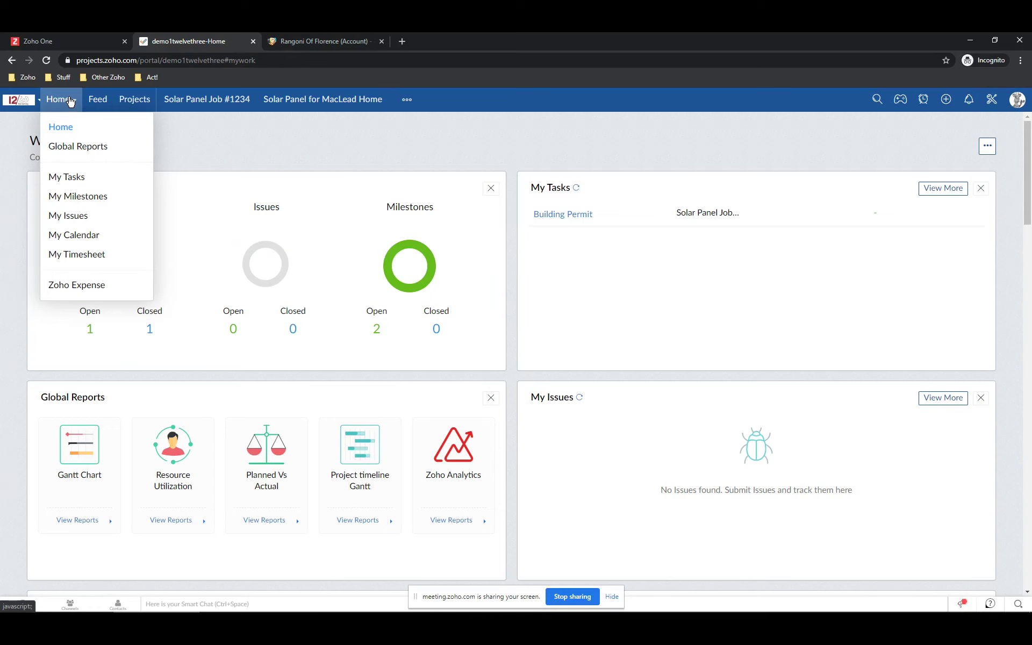
pyautogui.click(224, 98)
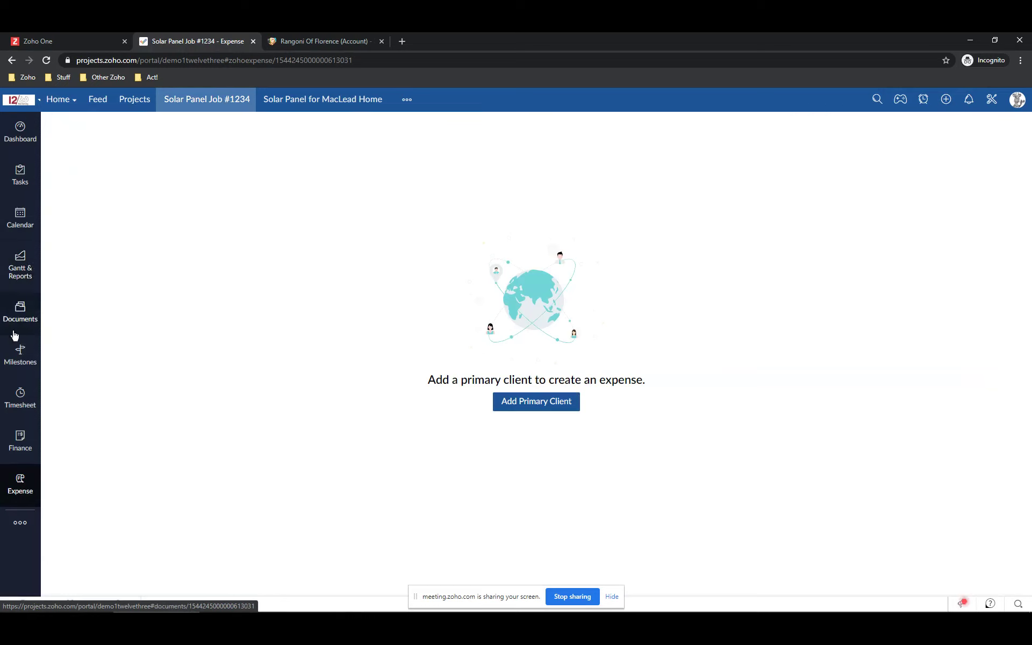
pyautogui.click(20, 309)
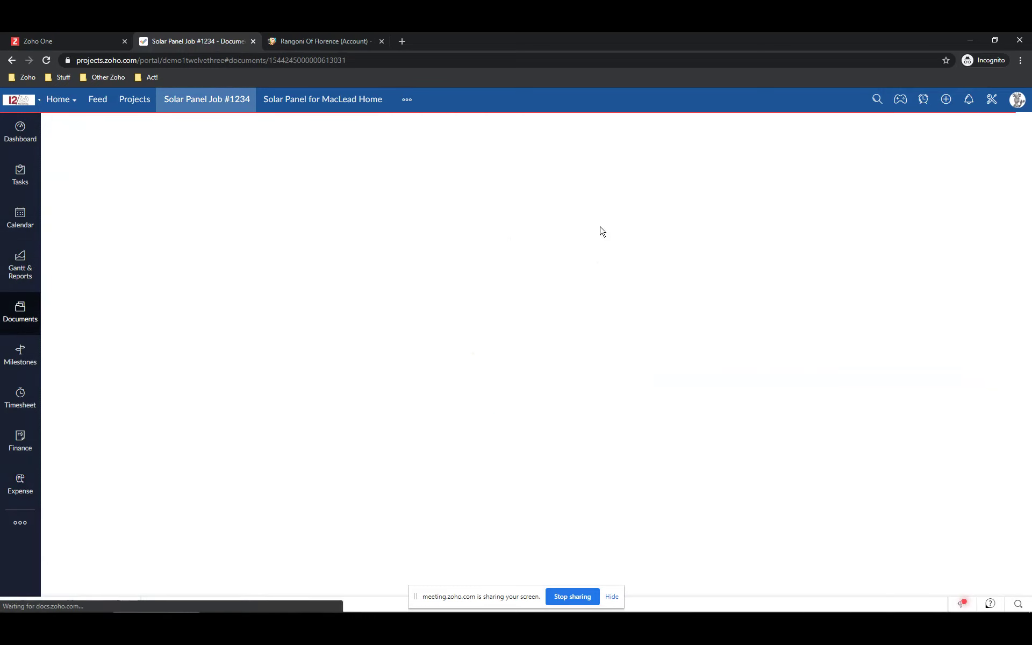
pyautogui.click(934, 131)
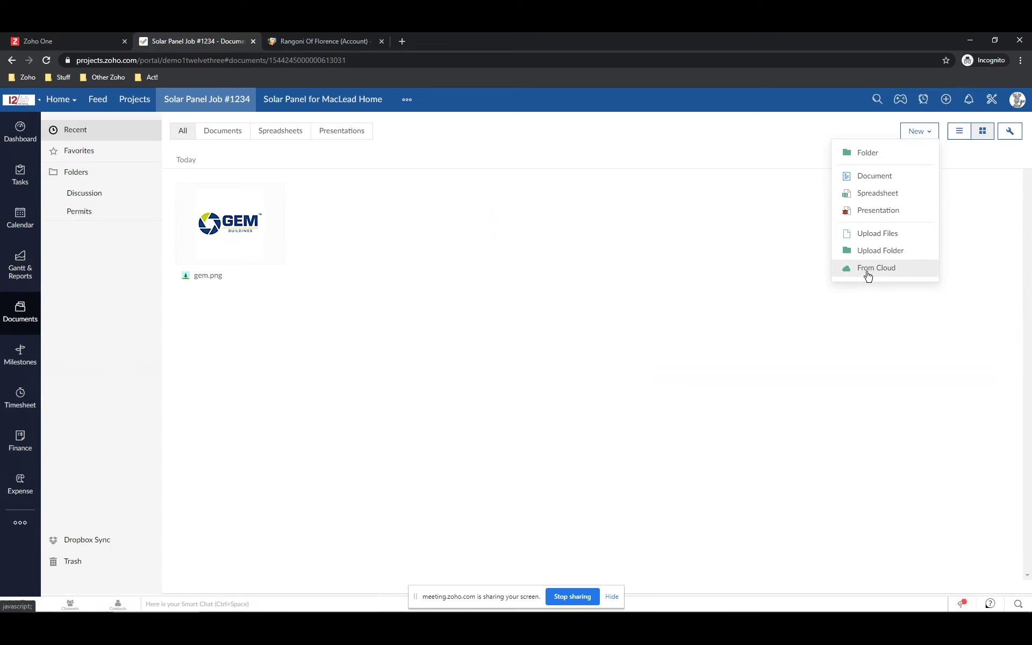
pyautogui.click(873, 272)
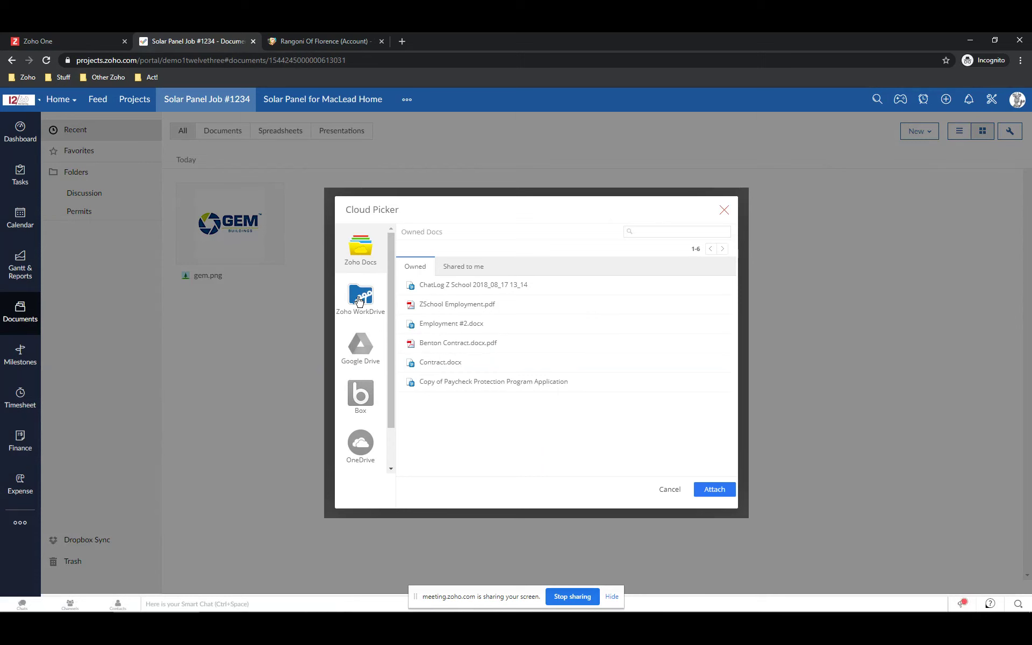
pyautogui.click(359, 300)
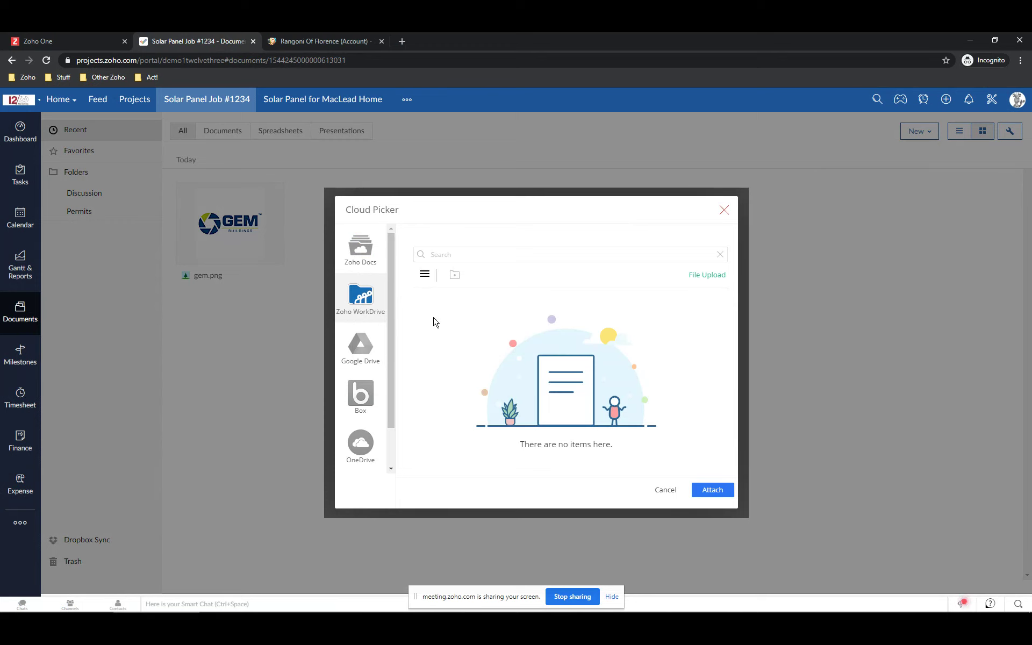
# Look through the WorkDrive team folders in the Cloud Picker, including Marketing, for files to attach.
pyautogui.click(425, 276)
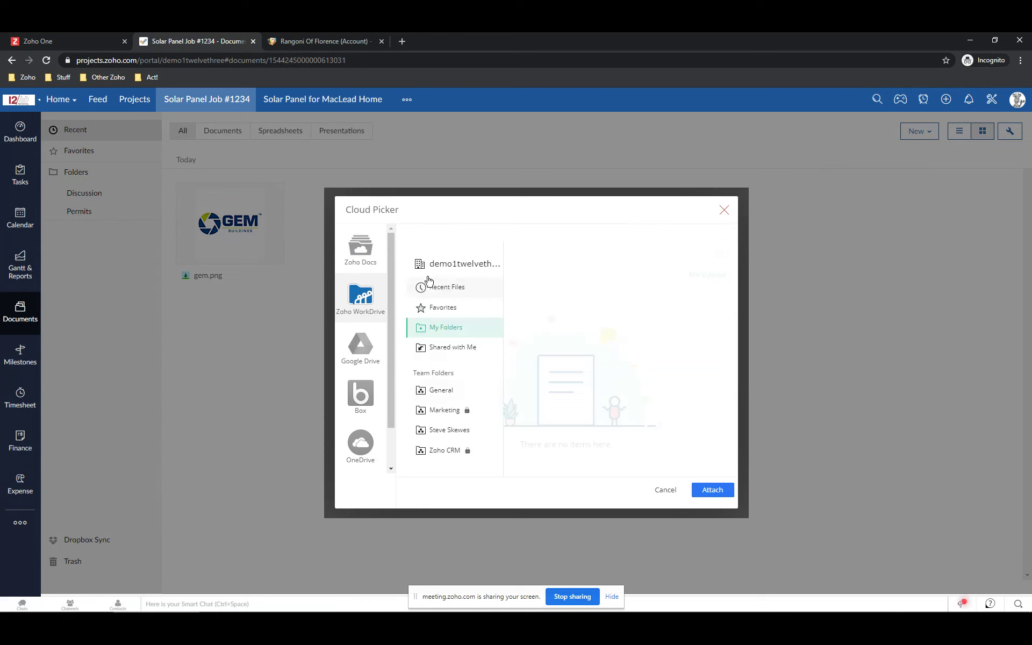
pyautogui.click(444, 434)
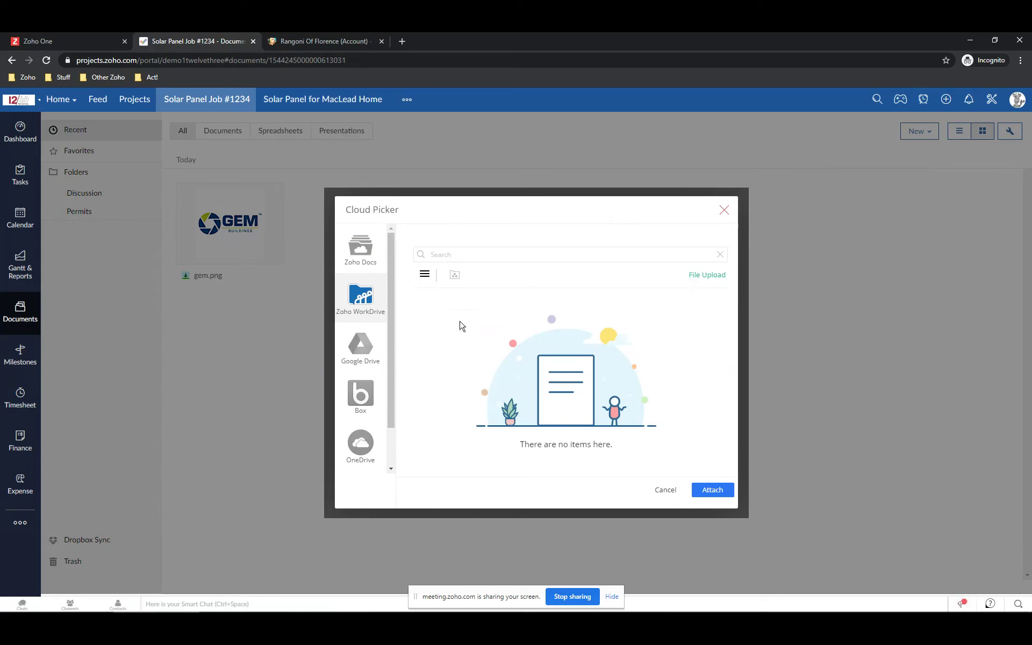
pyautogui.click(425, 277)
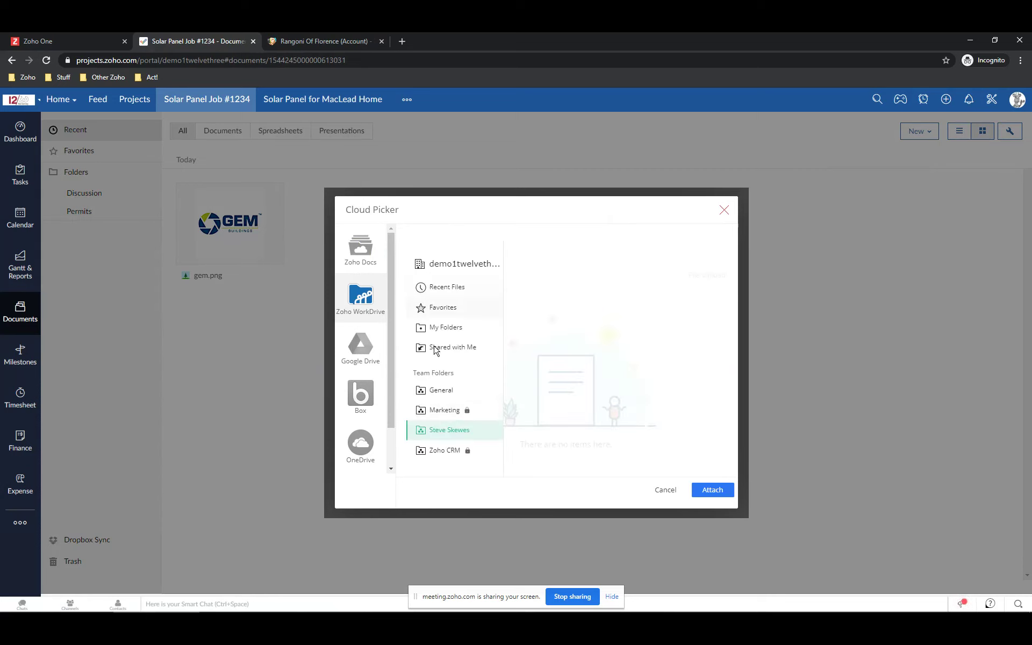
pyautogui.click(438, 411)
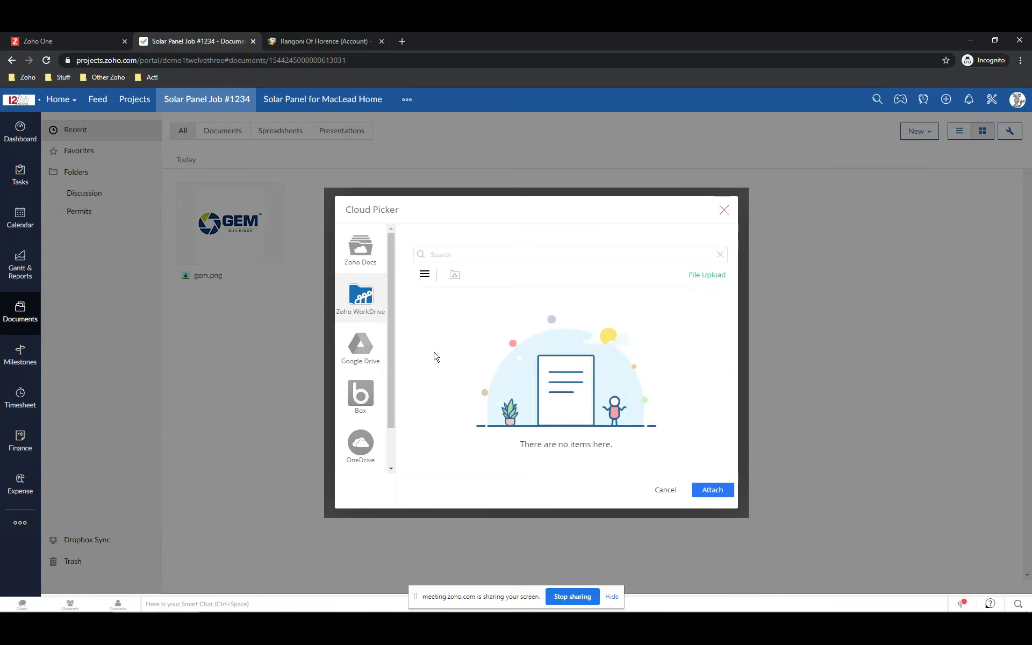
# Attach the first Zoho WorkDrive Getting Started Guide PDF from the General team folder, and reload the project's documents.
pyautogui.click(426, 274)
pyautogui.click(439, 397)
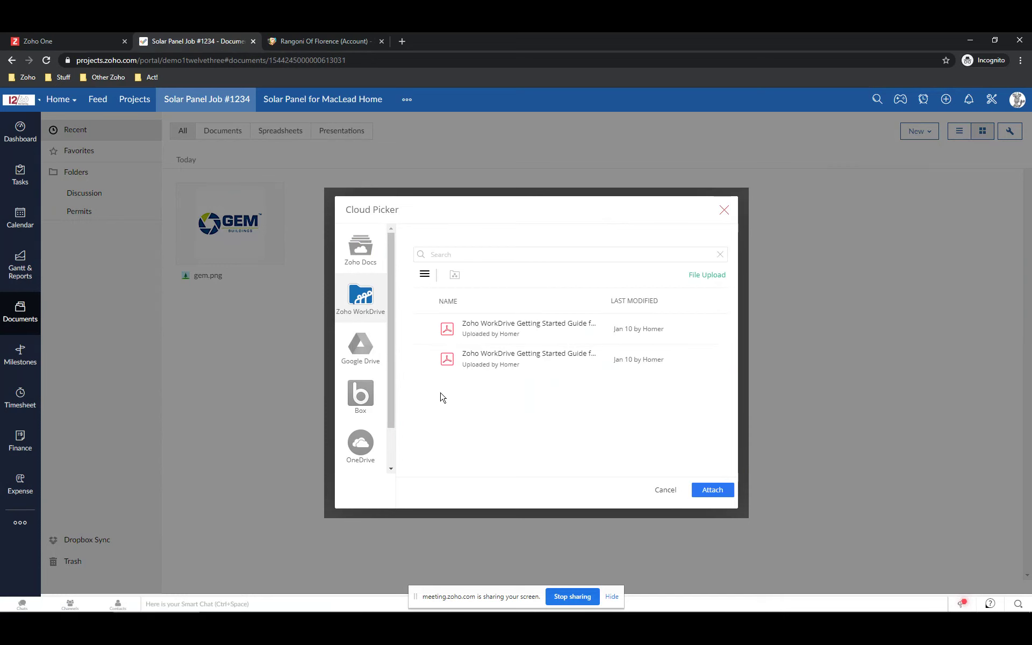
pyautogui.click(507, 328)
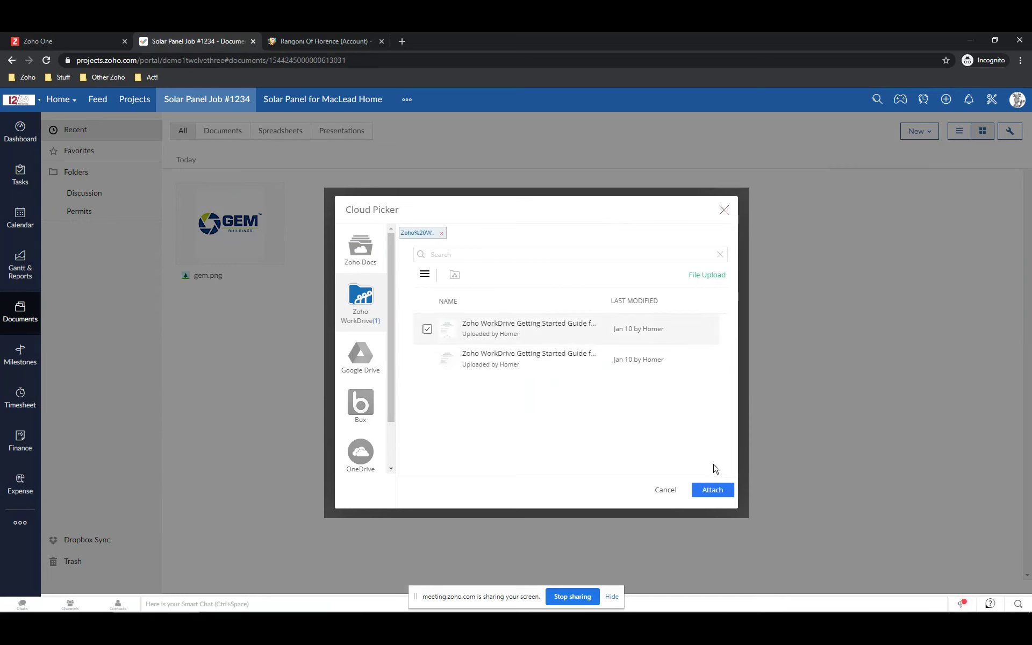
pyautogui.click(713, 493)
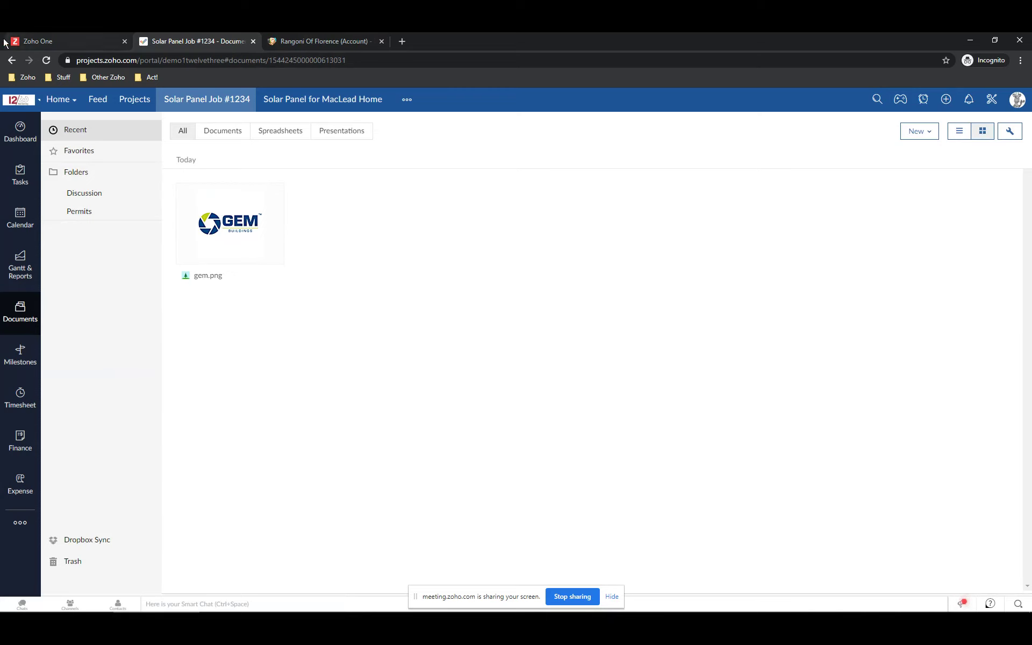
pyautogui.click(46, 61)
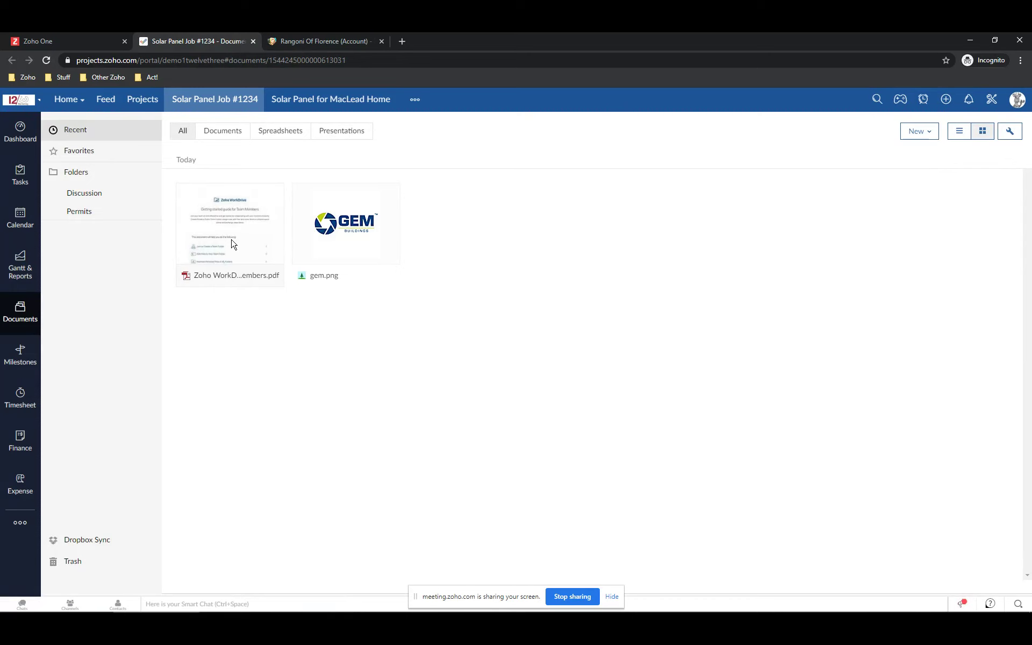
# Check the Zoho Meeting chat again for the question about maximum storage size, and return to Zoho Projects.
pyautogui.moveTo(209, 610)
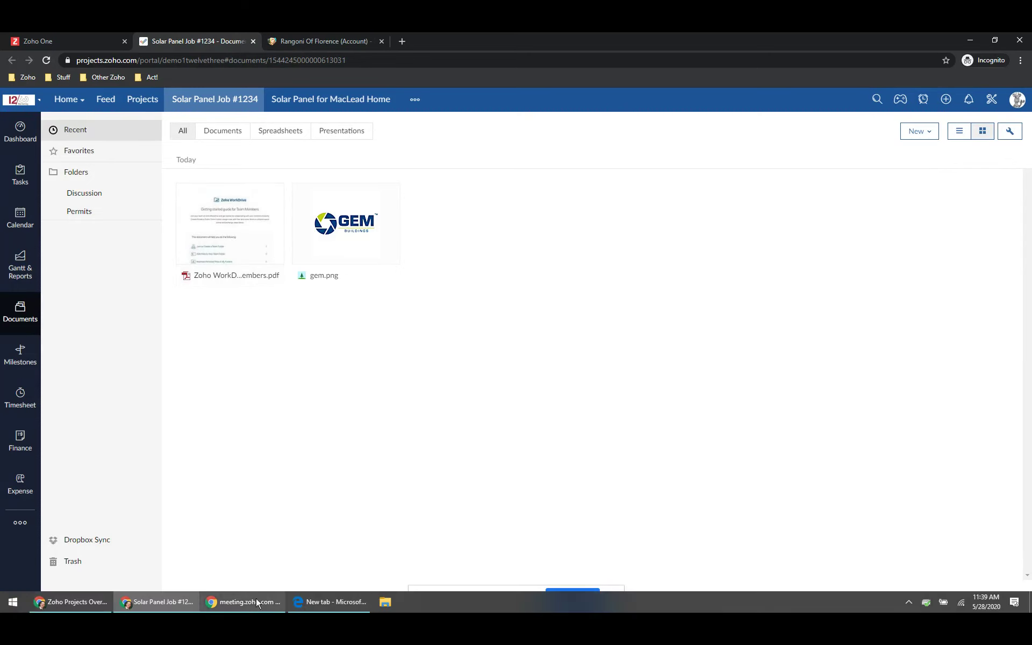
pyautogui.click(97, 603)
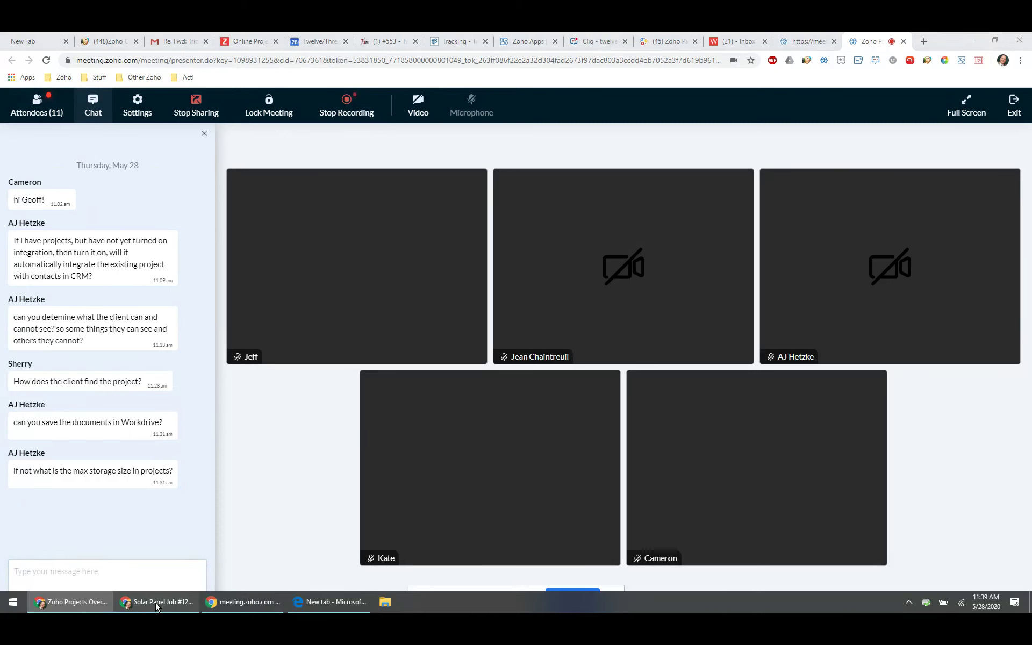
pyautogui.click(145, 609)
# View the storage usage and total space under Data Administration in the portal setup, and glance at the Zoho One app list.
pyautogui.click(992, 102)
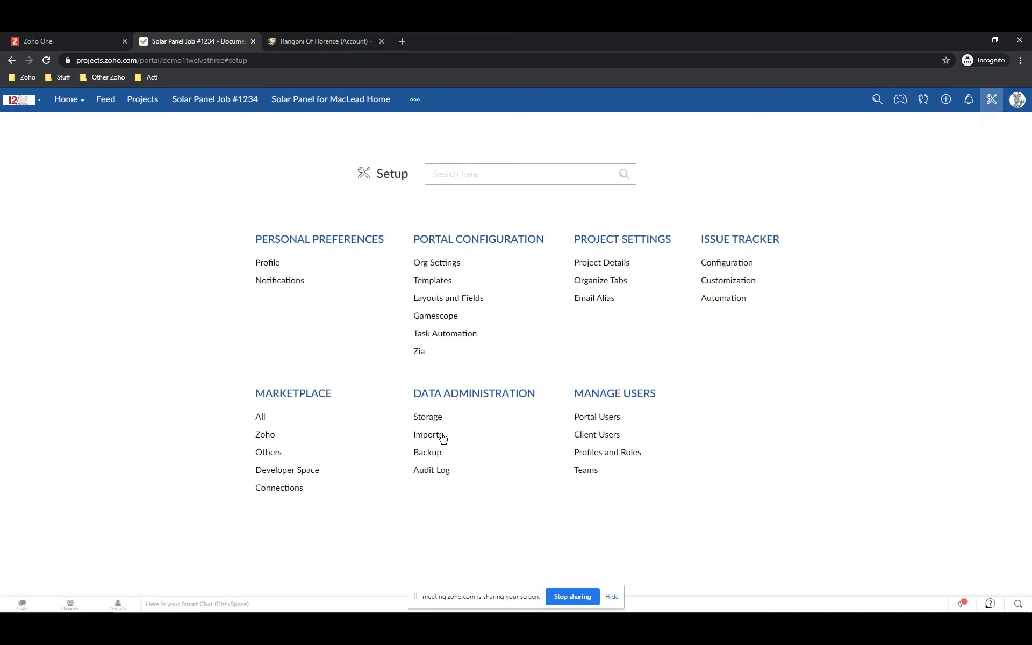
pyautogui.click(428, 417)
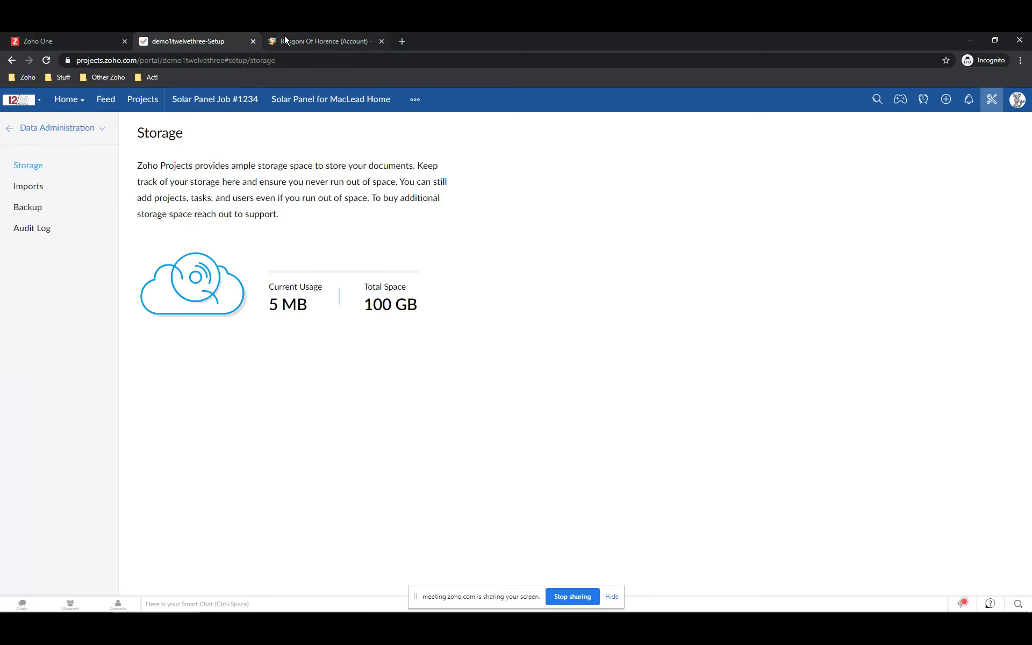
pyautogui.click(93, 42)
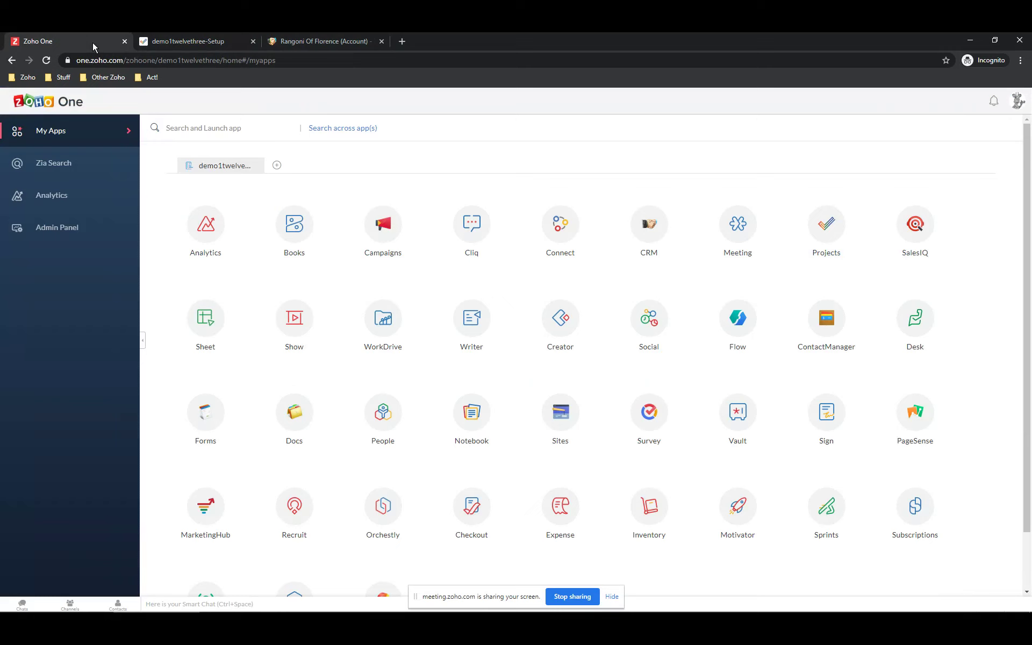
pyautogui.click(157, 43)
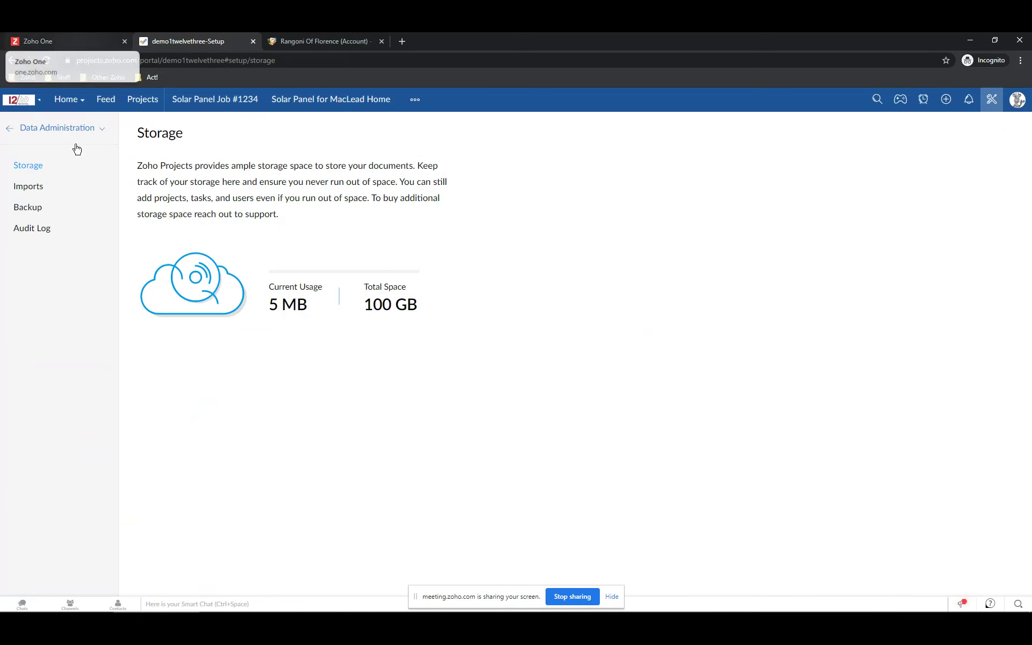